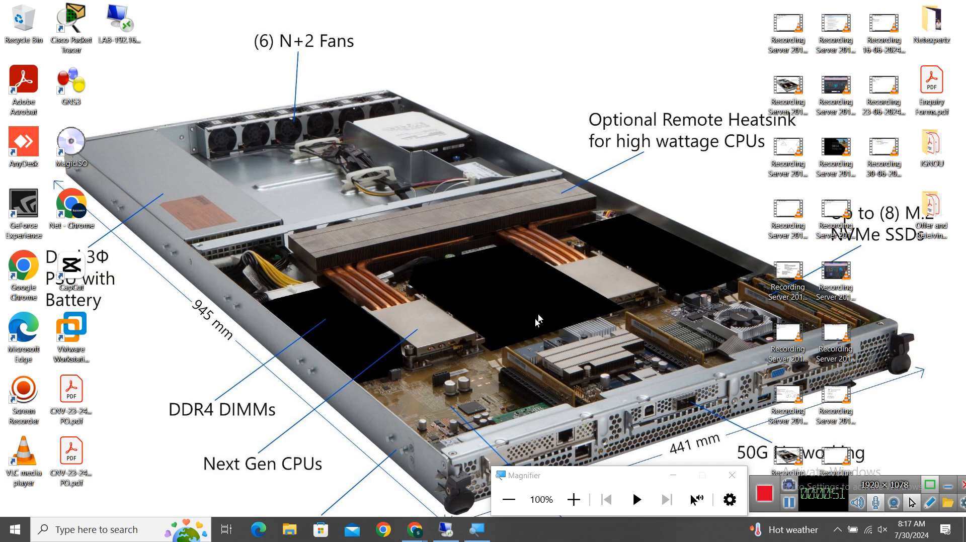
{"action": "right_click", "coordinate": [318, 160]}
{"action": "left_click", "coordinate": [351, 198]}
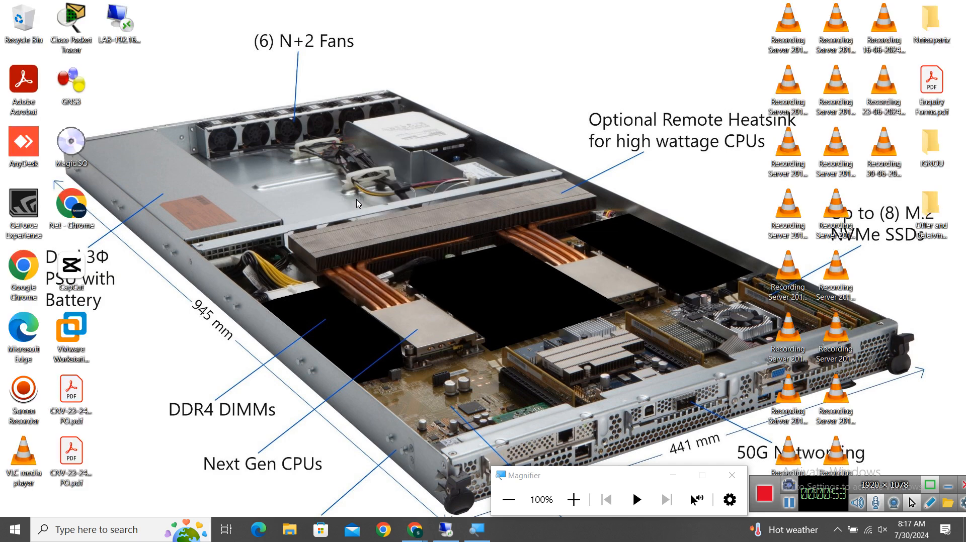
Step: Switch to the Server-2019-TreeDC virtual machine in the Remote Desktop session and sign in as Administrator with the account password
{"action": "left_click", "coordinate": [445, 536]}
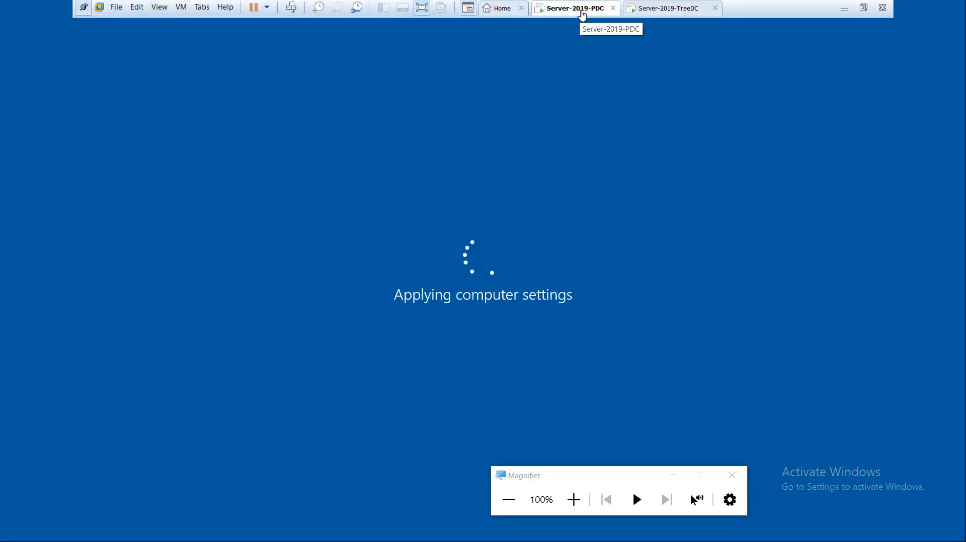
{"action": "left_click", "coordinate": [668, 11]}
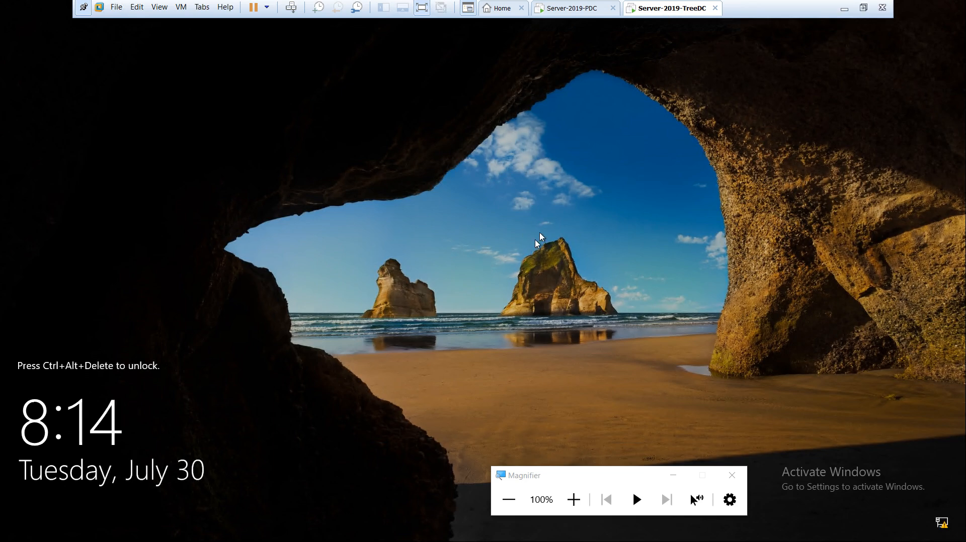
{"action": "right_click", "coordinate": [643, 12]}
{"action": "left_click", "coordinate": [693, 77]}
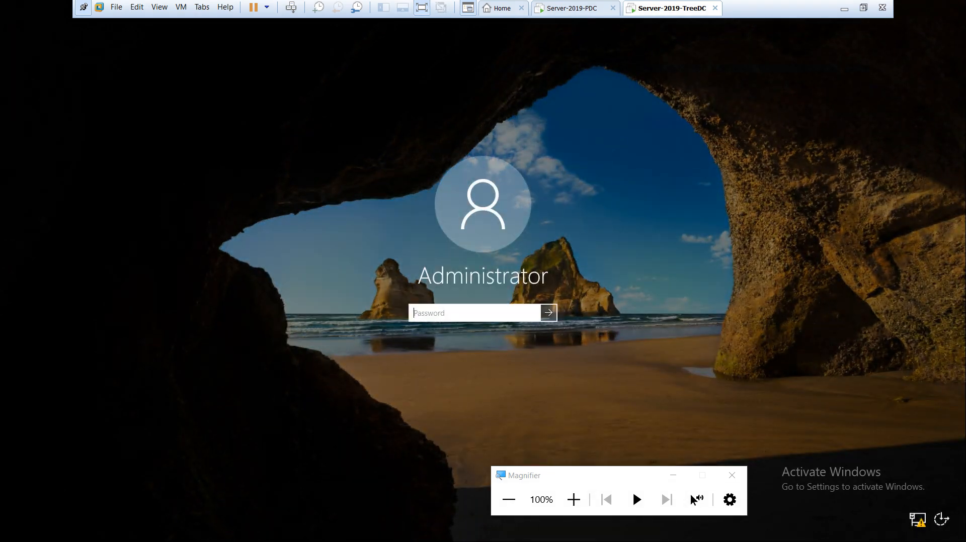
{"action": "type", "text": "•••••••"}
{"action": "key", "text": "Return"}
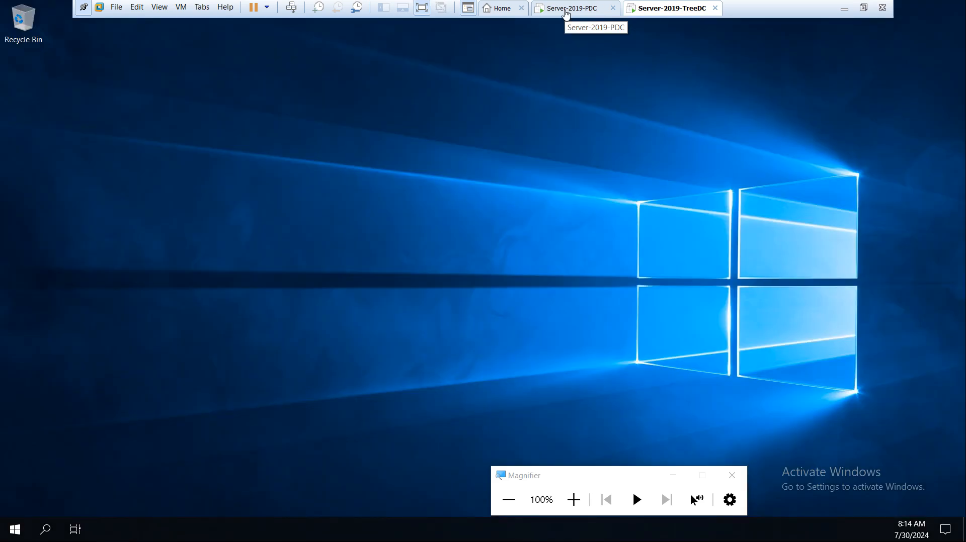
Step: Check the startup progress of the Server-2019-PDC virtual machine, keeping the remote session full screen
{"action": "left_click", "coordinate": [566, 10]}
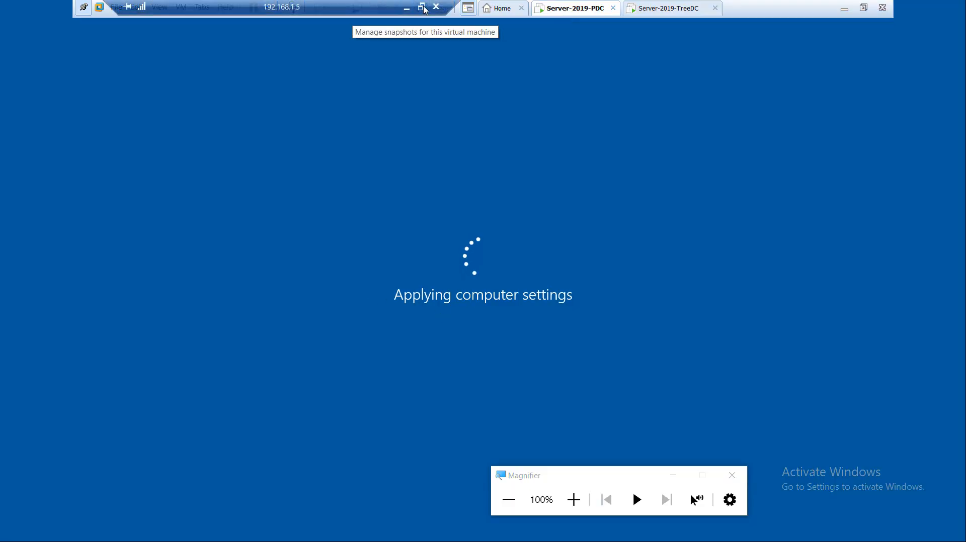
{"action": "left_click", "coordinate": [420, 8]}
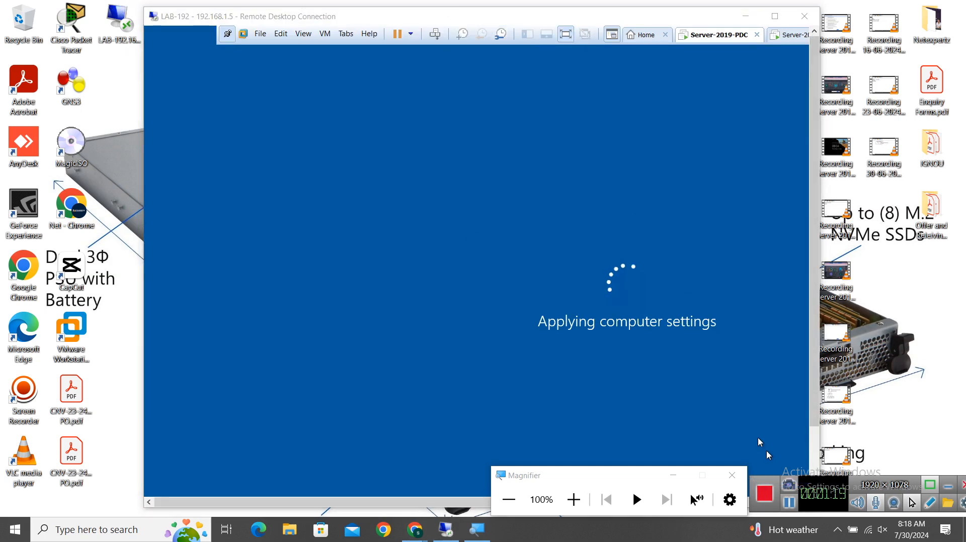
{"action": "left_click", "coordinate": [775, 16]}
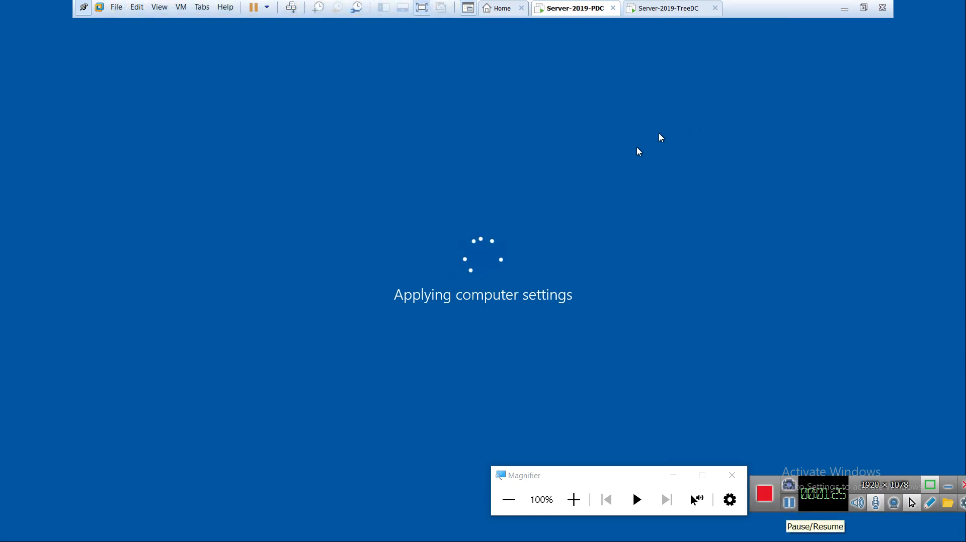
Step: Return to Server-2019-TreeDC and open its Network Connections by running ncpa.cpl
{"action": "left_click", "coordinate": [652, 11]}
{"action": "right_click", "coordinate": [229, 98]}
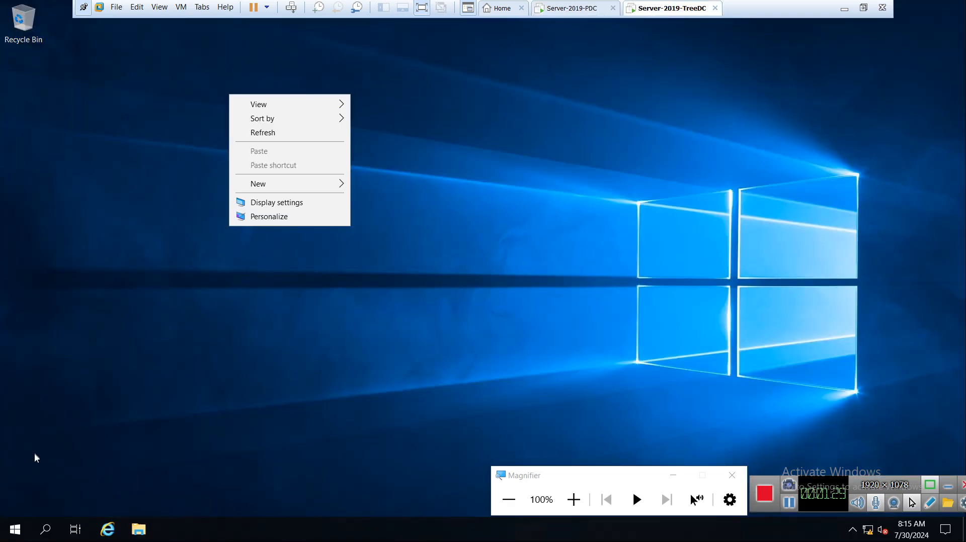
{"action": "right_click", "coordinate": [15, 529]}
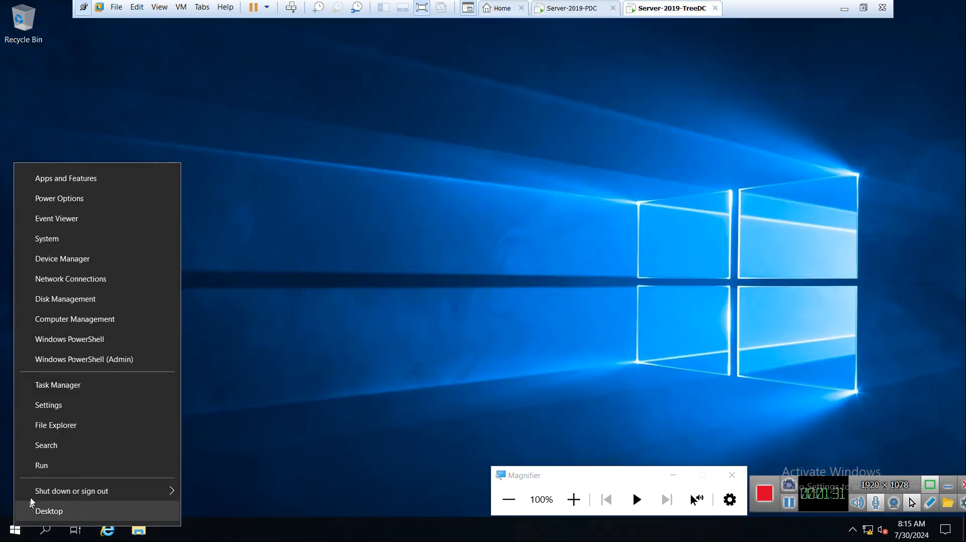
{"action": "left_click", "coordinate": [51, 466]}
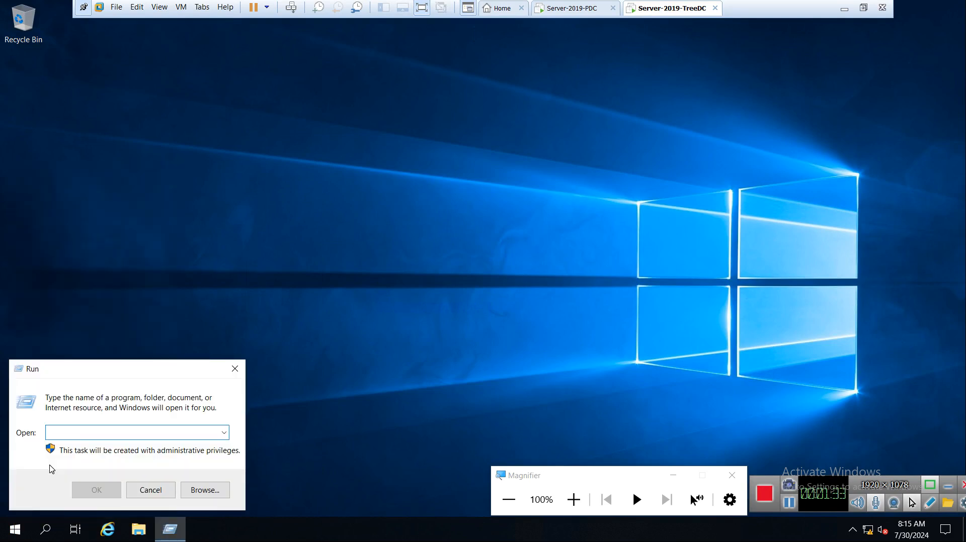
{"action": "type", "text": "ncpa"}
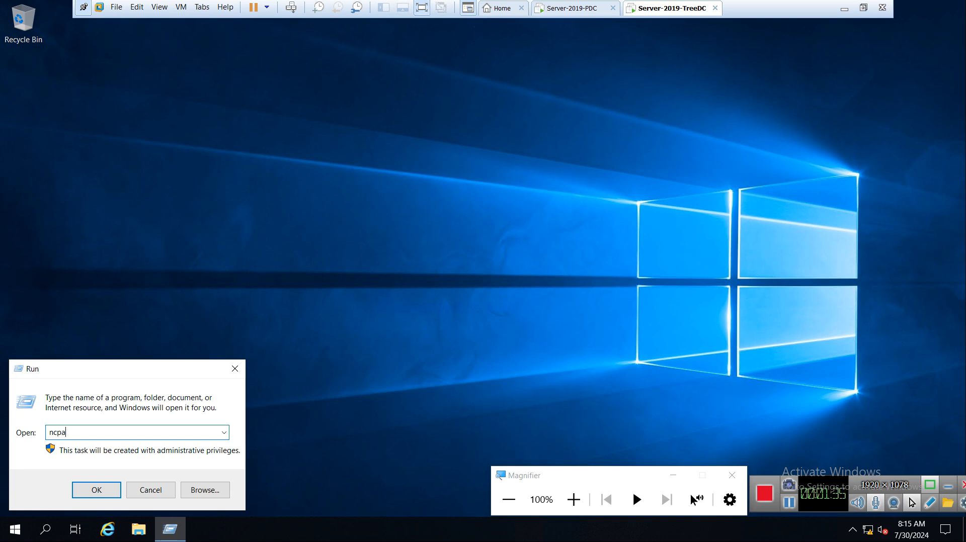
{"action": "type", "text": ".cpl"}
{"action": "key", "text": "Return"}
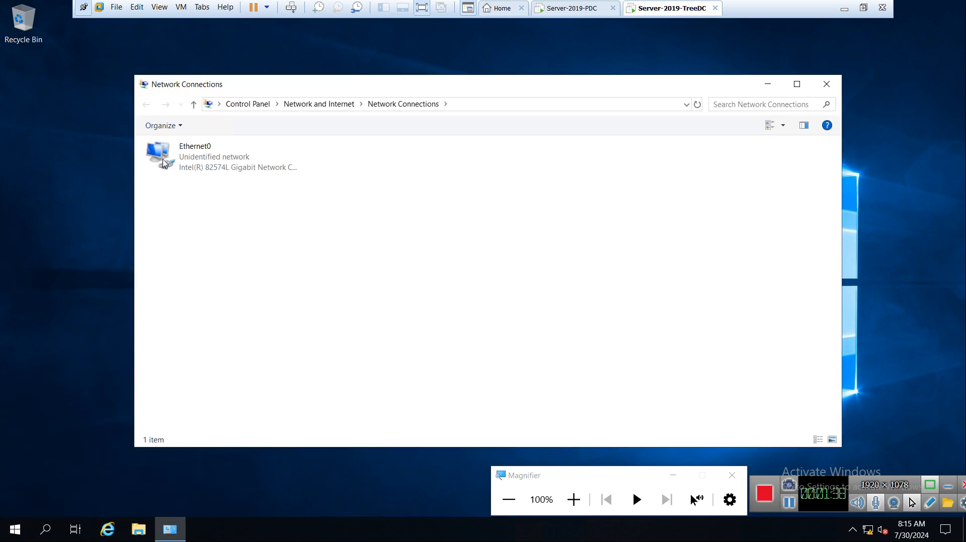
Step: Open the properties of the Ethernet0 adapter and disable Internet Protocol Version 6 (TCP/IPv6)
{"action": "right_click", "coordinate": [163, 163]}
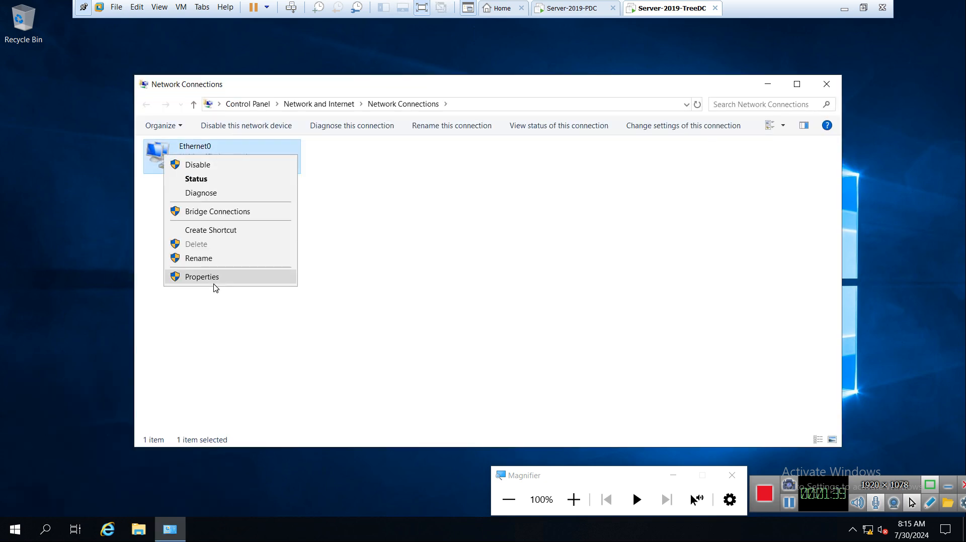
{"action": "left_click", "coordinate": [214, 281]}
{"action": "left_click", "coordinate": [170, 300]}
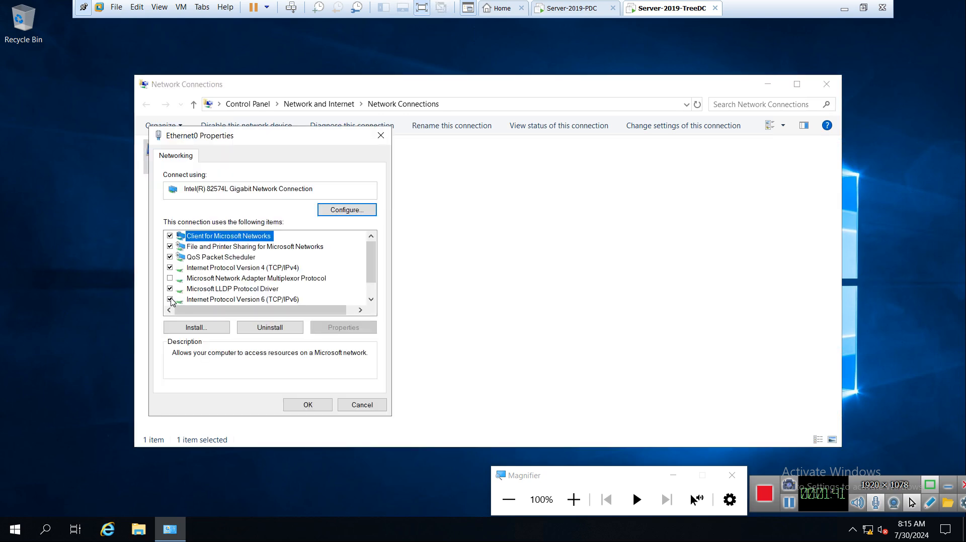
Step: Configure Ethernet0's IPv4 with address 150.1.1.20, mask 255.255.0.0, preferred DNS 150.1.1.1 and alternate DNS 150.1.1.20, and close Network Connections
{"action": "double_click", "coordinate": [255, 270]}
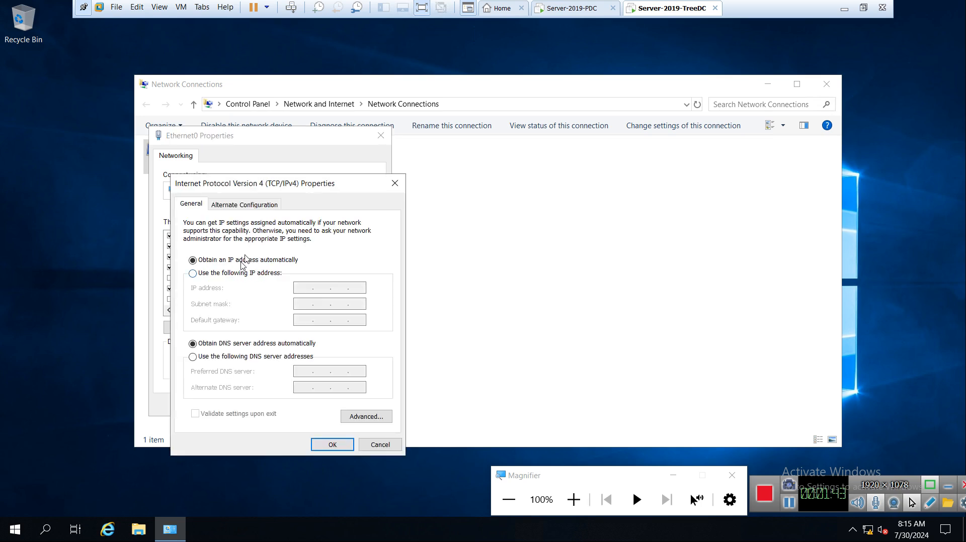
{"action": "left_click", "coordinate": [237, 273]}
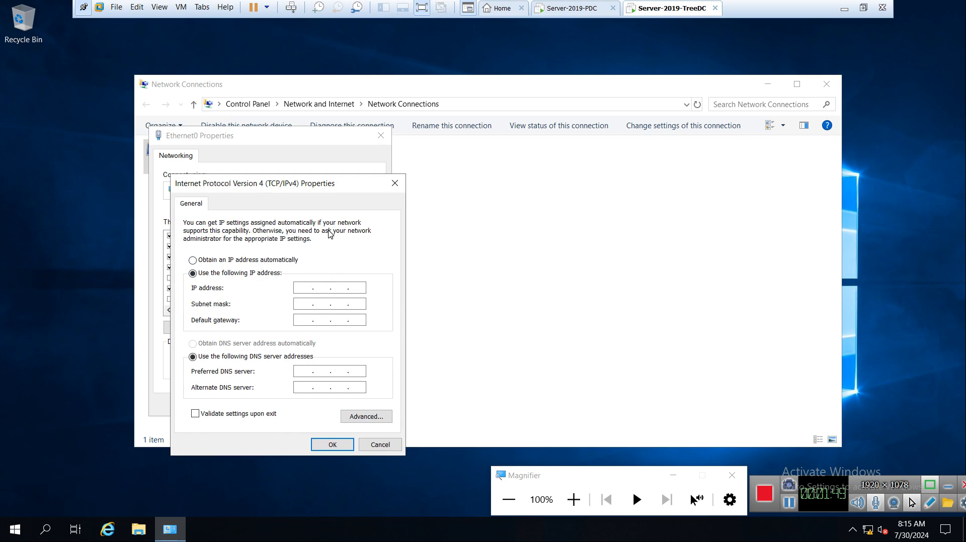
{"action": "type", "text": "150 . 1 . 1 . 20"}
{"action": "key", "text": "Tab"}
{"action": "key", "text": "Tab"}
{"action": "key", "text": "Tab"}
{"action": "key", "text": "Tab"}
{"action": "type", "text": "150.1.1.20"}
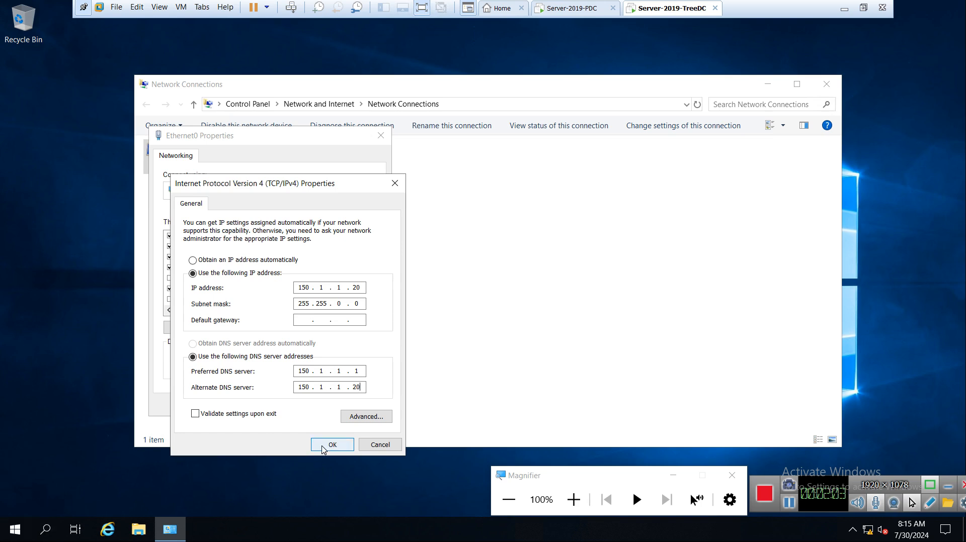
{"action": "left_click", "coordinate": [323, 446]}
{"action": "left_click", "coordinate": [306, 405]}
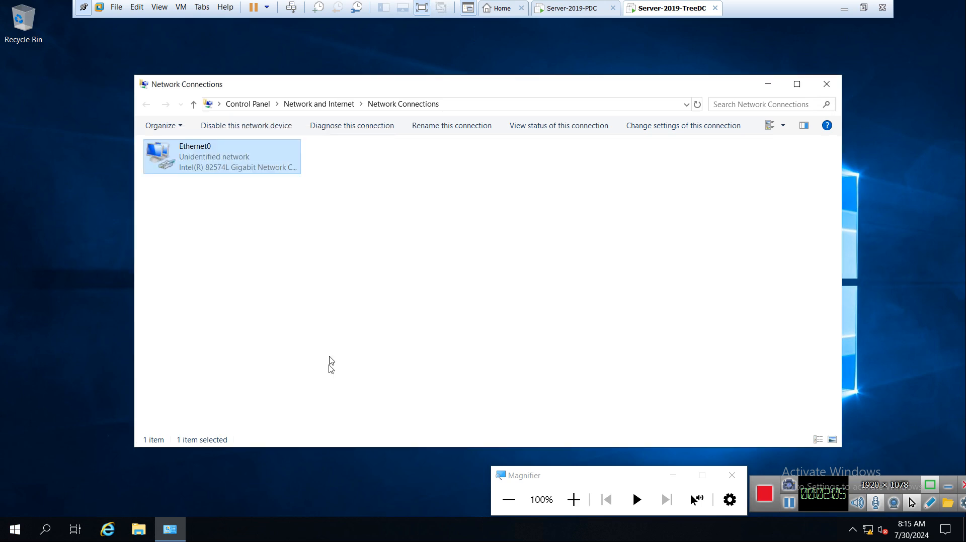
{"action": "left_click", "coordinate": [826, 84]}
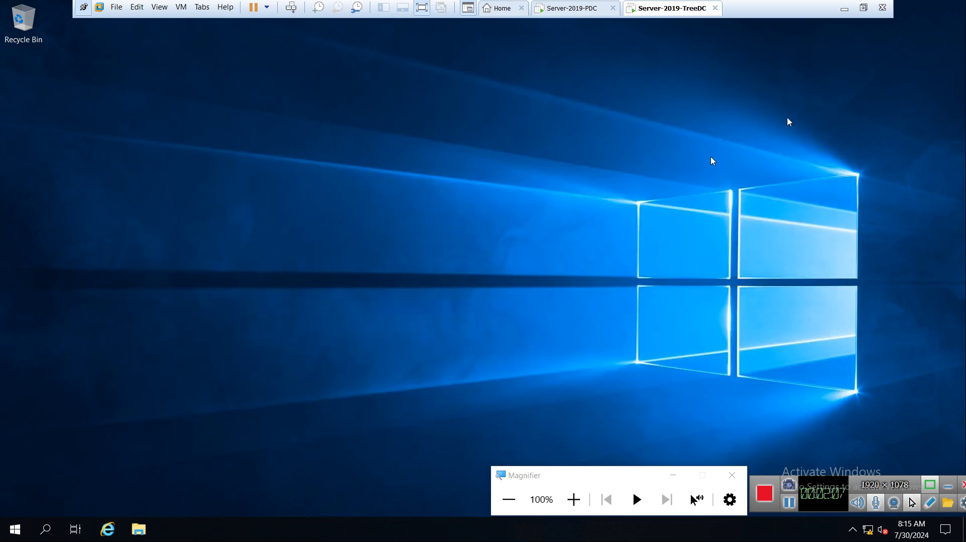
Step: Open the Windows Defender Firewall settings by running firewall.cpl
{"action": "right_click", "coordinate": [15, 529]}
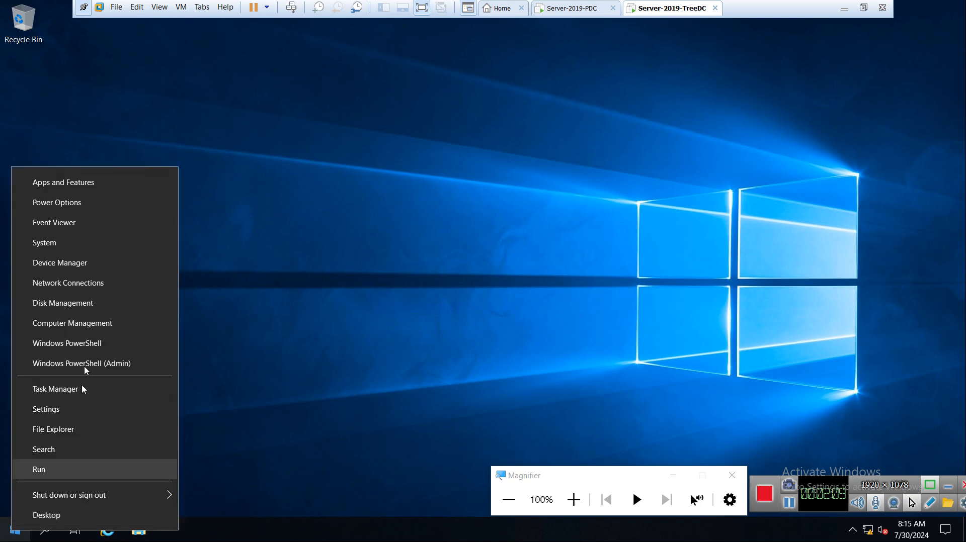
{"action": "left_click", "coordinate": [39, 470]}
{"action": "type", "text": "firewa"}
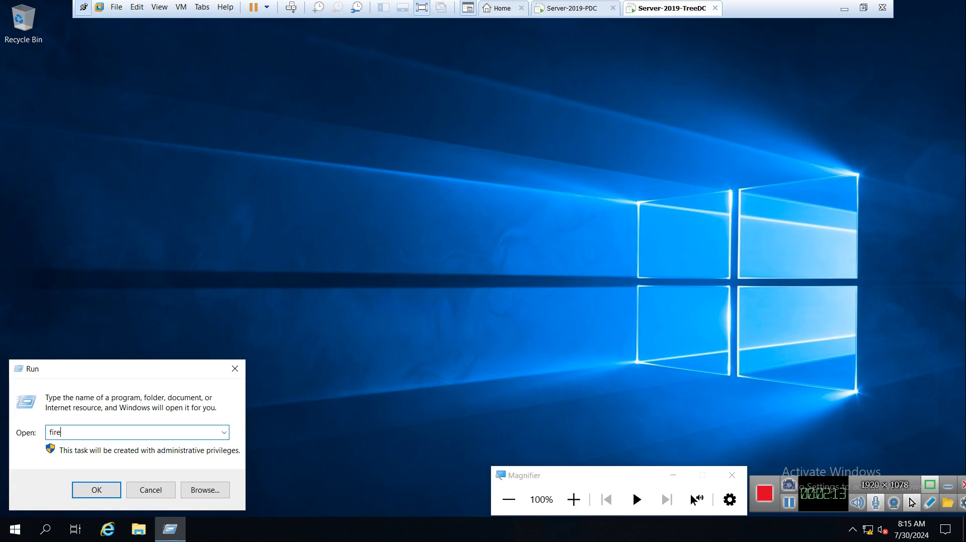
{"action": "type", "text": "ll.cpl"}
{"action": "key", "text": "Return"}
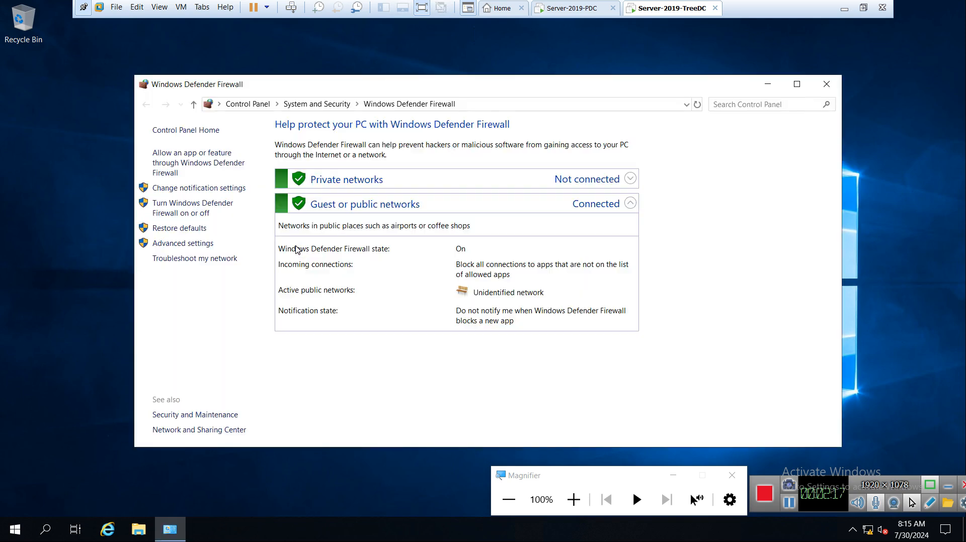
Step: Turn off Windows Defender Firewall for both private and public networks and close the firewall window
{"action": "left_click", "coordinate": [196, 213]}
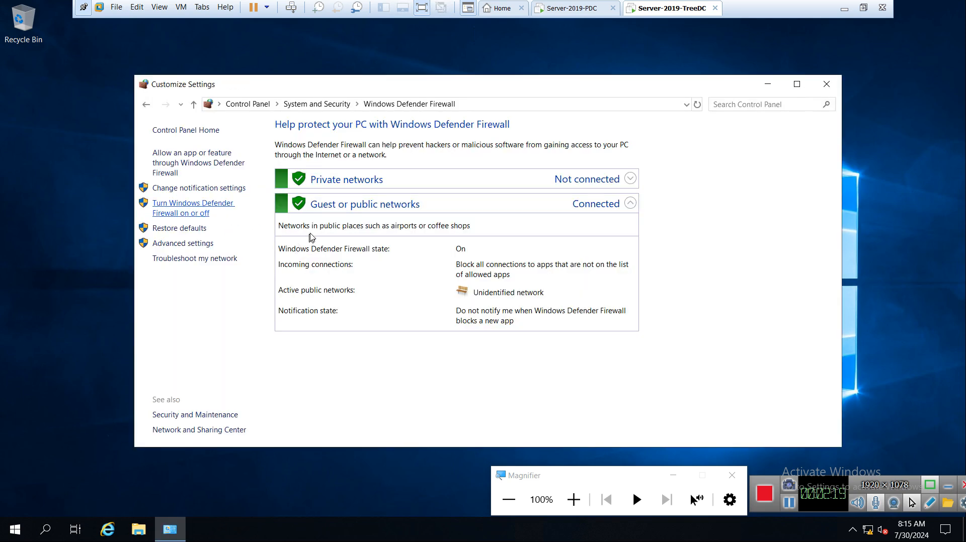
{"action": "left_click", "coordinate": [369, 225]}
{"action": "left_click", "coordinate": [377, 303]}
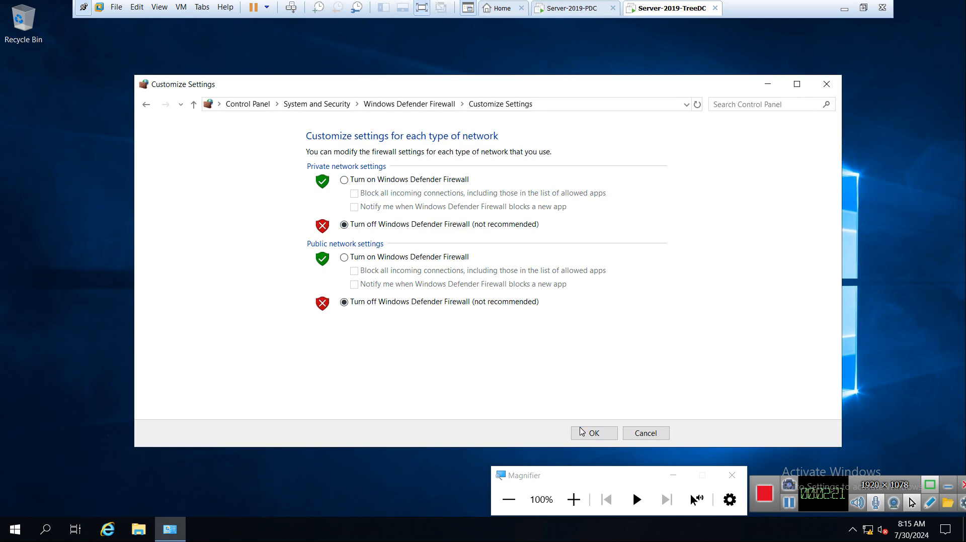
{"action": "left_click", "coordinate": [583, 433]}
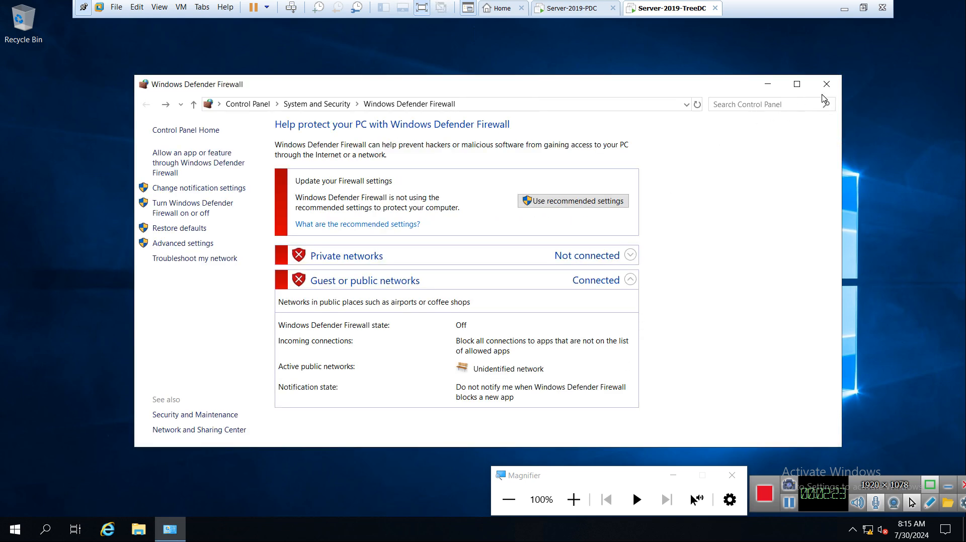
{"action": "left_click", "coordinate": [827, 84]}
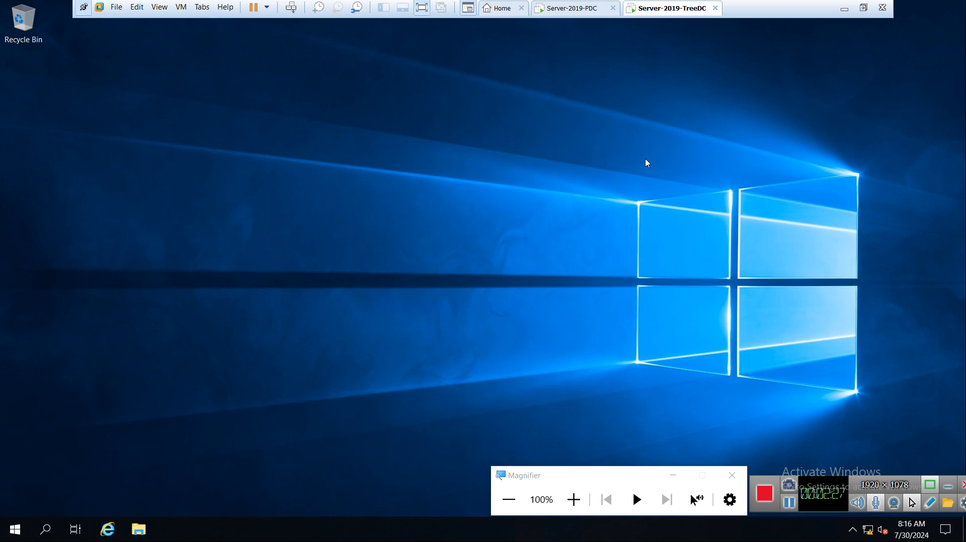
Step: Switch to the Server-2019-PDC virtual machine and sign in as ABC\Administrator with the account password
{"action": "left_click", "coordinate": [581, 17]}
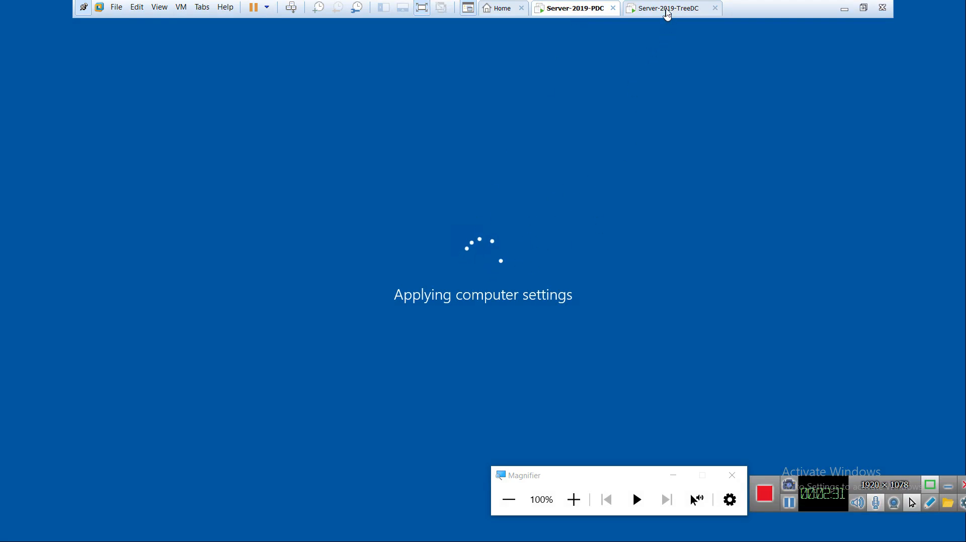
{"action": "left_click", "coordinate": [666, 14]}
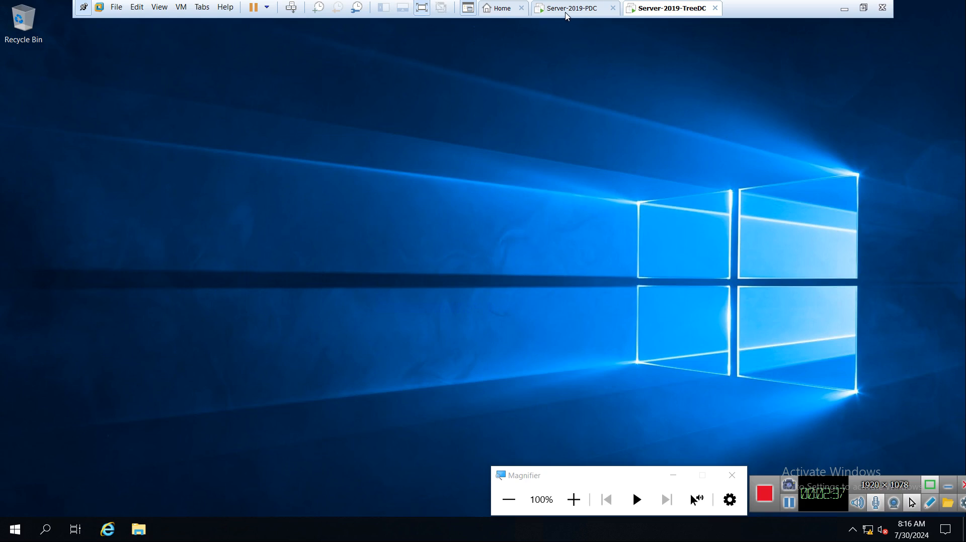
{"action": "left_click", "coordinate": [567, 17]}
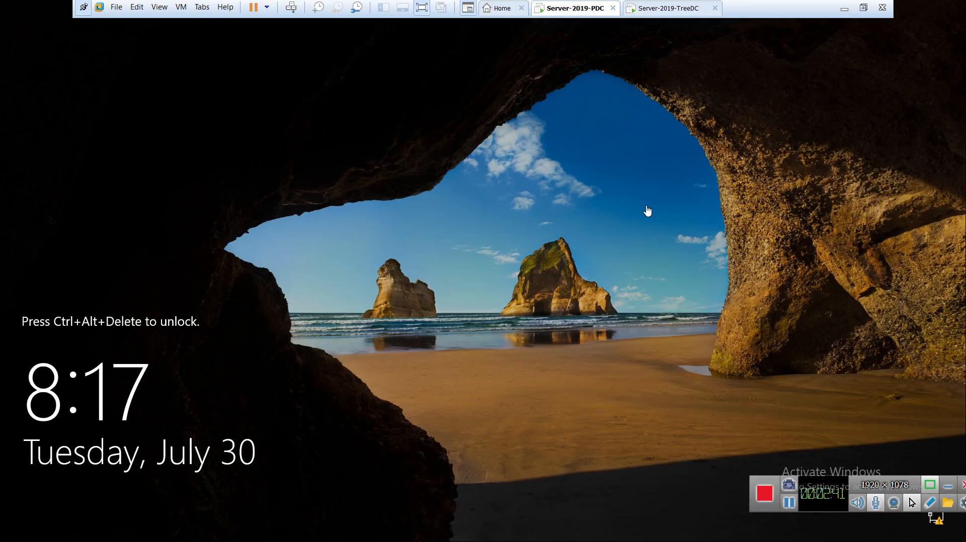
{"action": "right_click", "coordinate": [566, 12]}
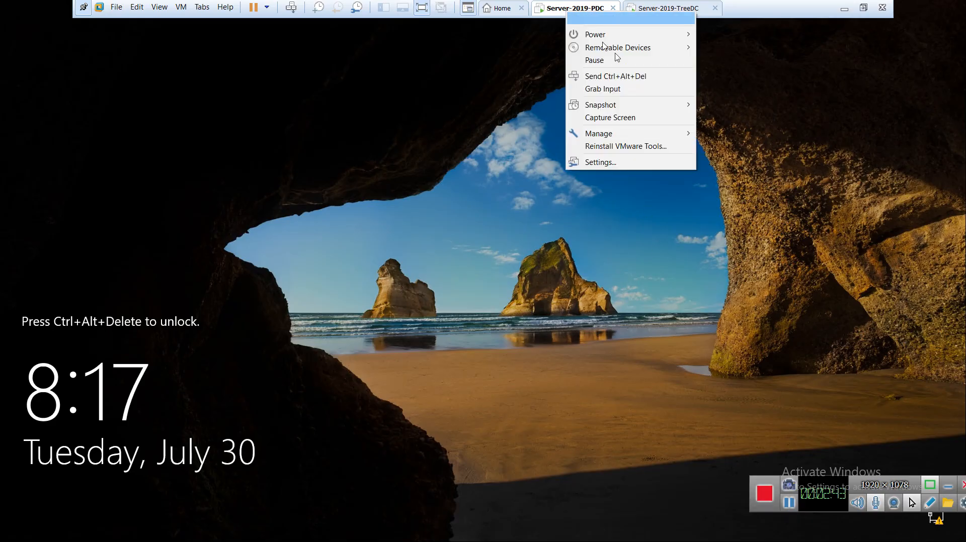
{"action": "left_click", "coordinate": [621, 78]}
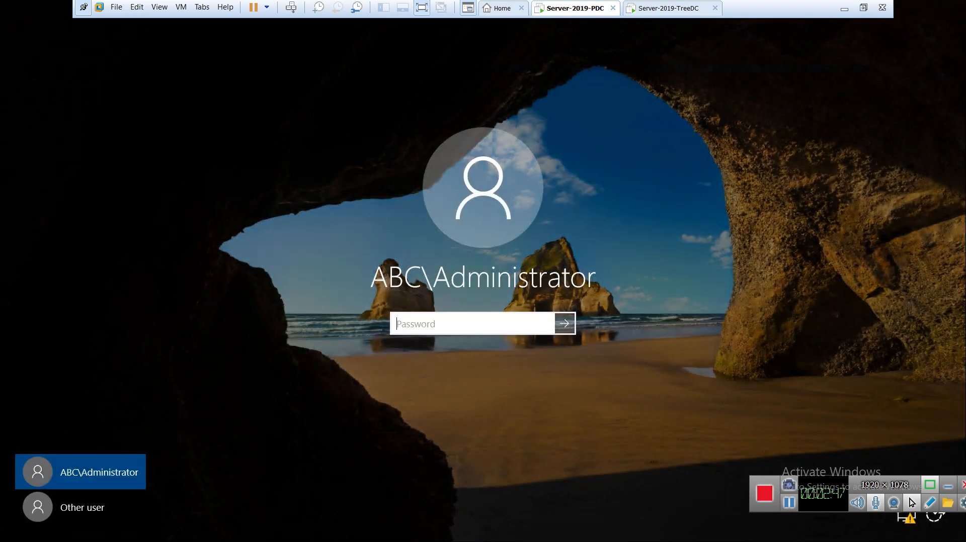
{"action": "type", "text": "•••••••"}
{"action": "key", "text": "Return"}
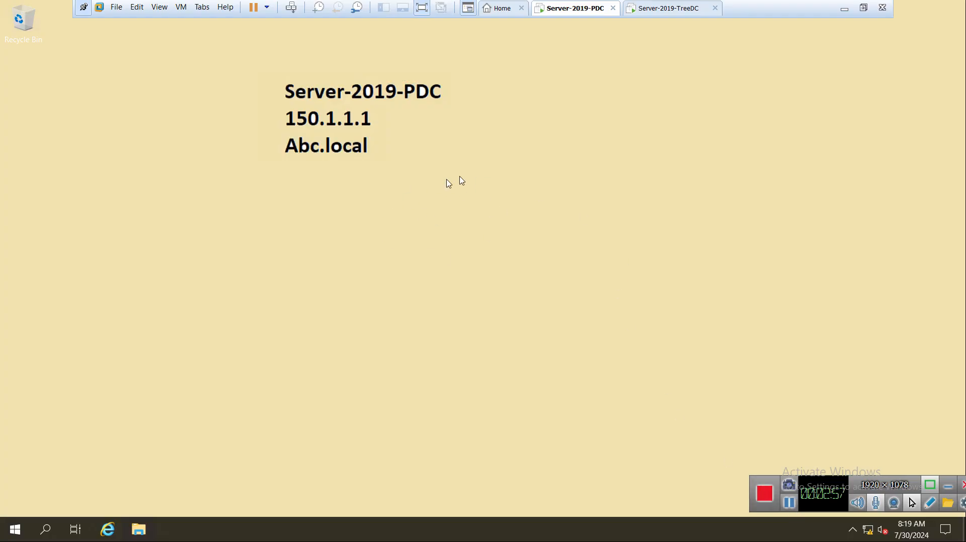
Step: Refresh the Server-2019-PDC desktop, then return to the Server-2019-TreeDC virtual machine and refresh its desktop
{"action": "right_click", "coordinate": [471, 187]}
{"action": "left_click", "coordinate": [514, 225]}
{"action": "left_click", "coordinate": [672, 11]}
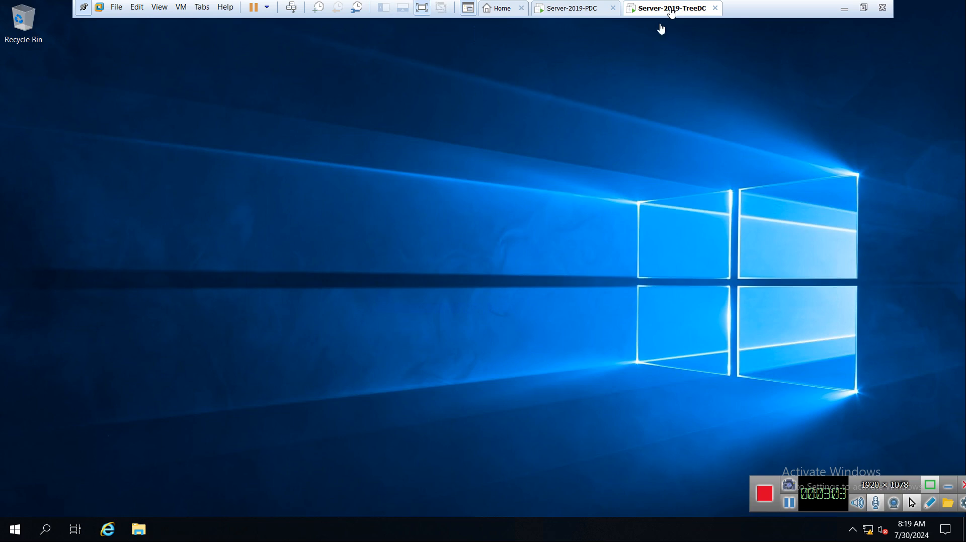
{"action": "right_click", "coordinate": [433, 160]}
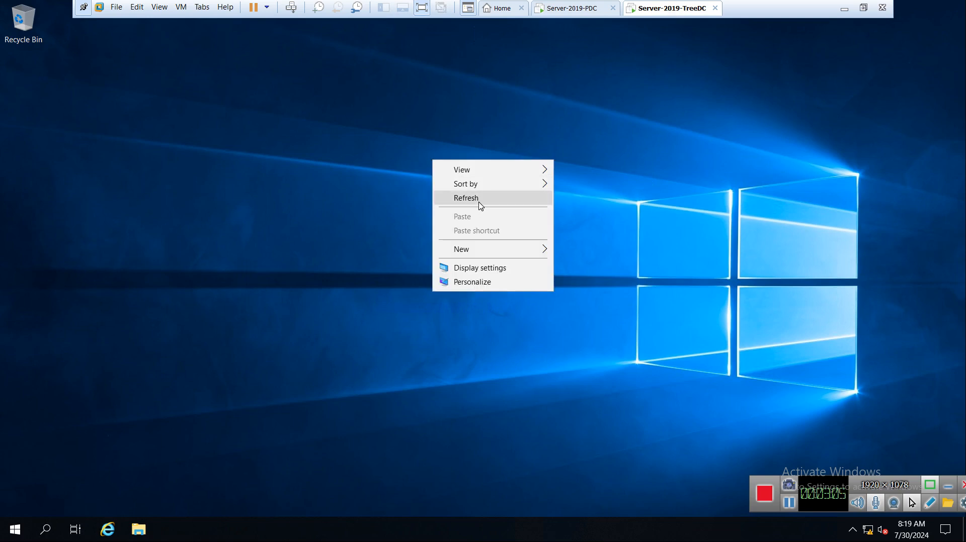
{"action": "left_click", "coordinate": [478, 199]}
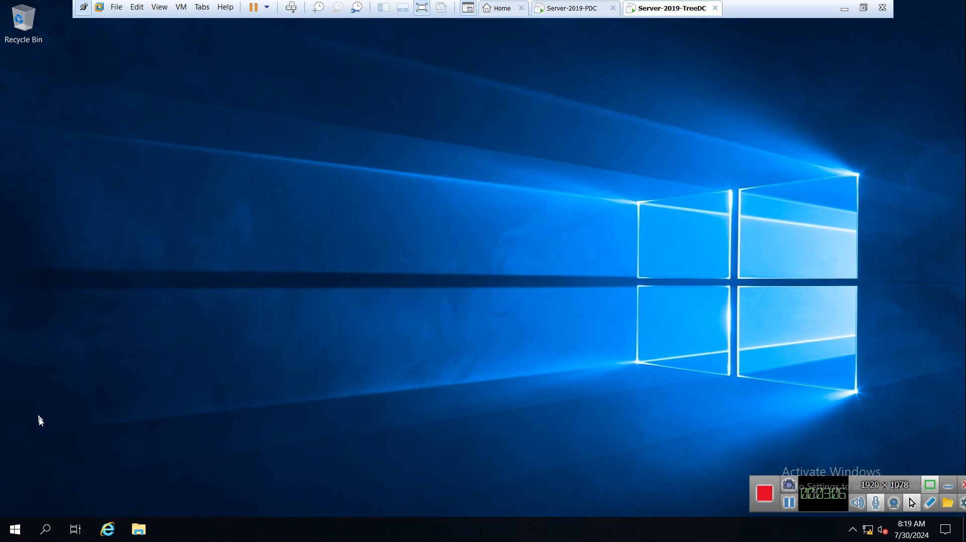
Step: Test connectivity to the primary domain by running ping abc.local in a command prompt, and exit it
{"action": "right_click", "coordinate": [11, 535]}
{"action": "left_click", "coordinate": [61, 461]}
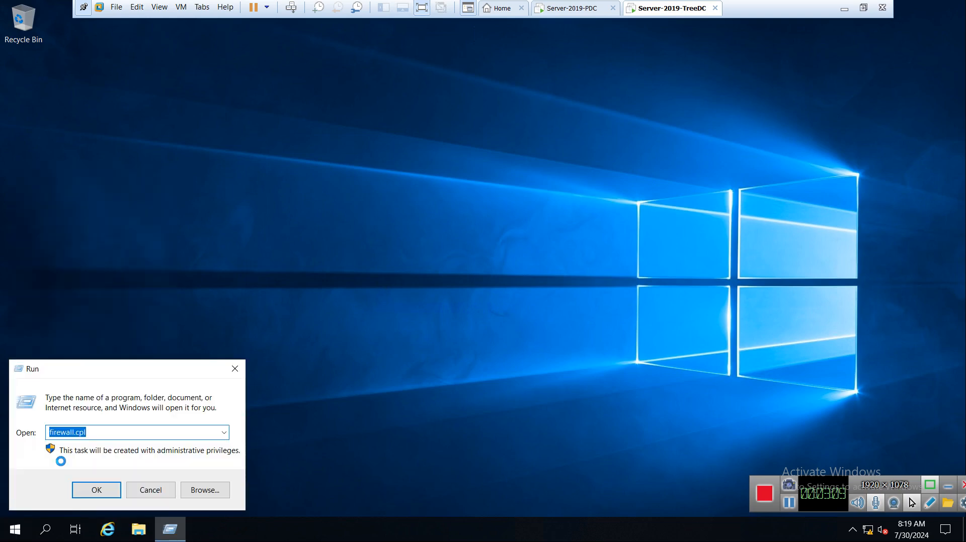
{"action": "type", "text": "cmd"}
{"action": "key", "text": "Return"}
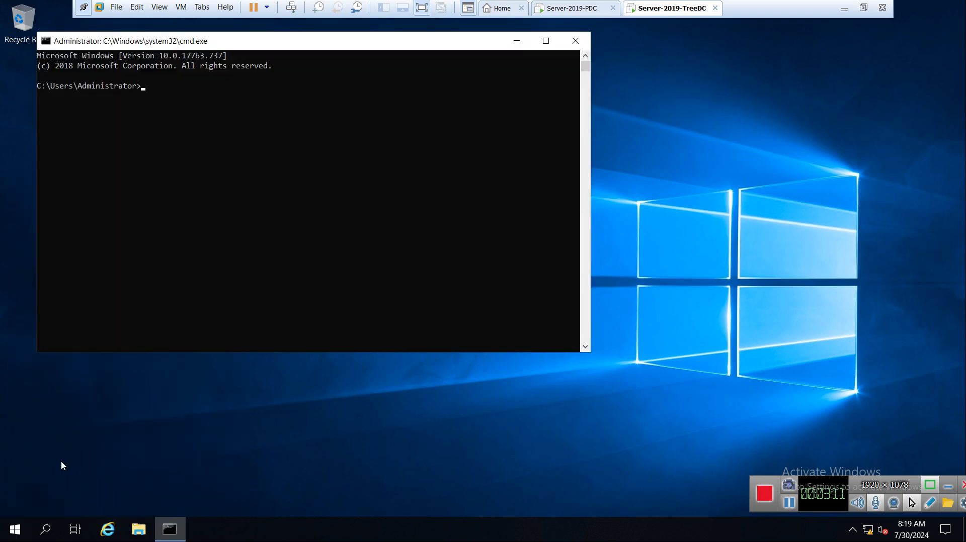
{"action": "type", "text": "ping abc.local"}
{"action": "key", "text": "Return"}
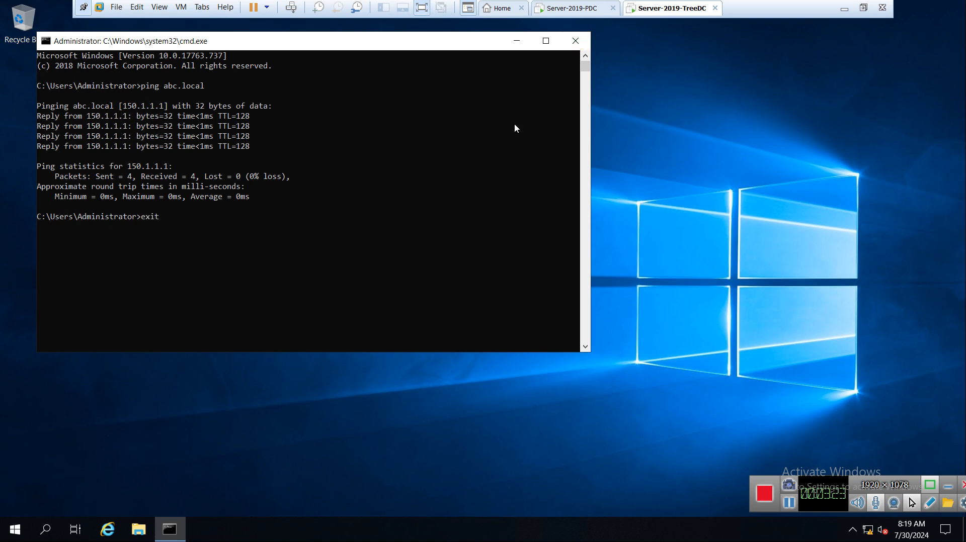
{"action": "key", "text": "Return"}
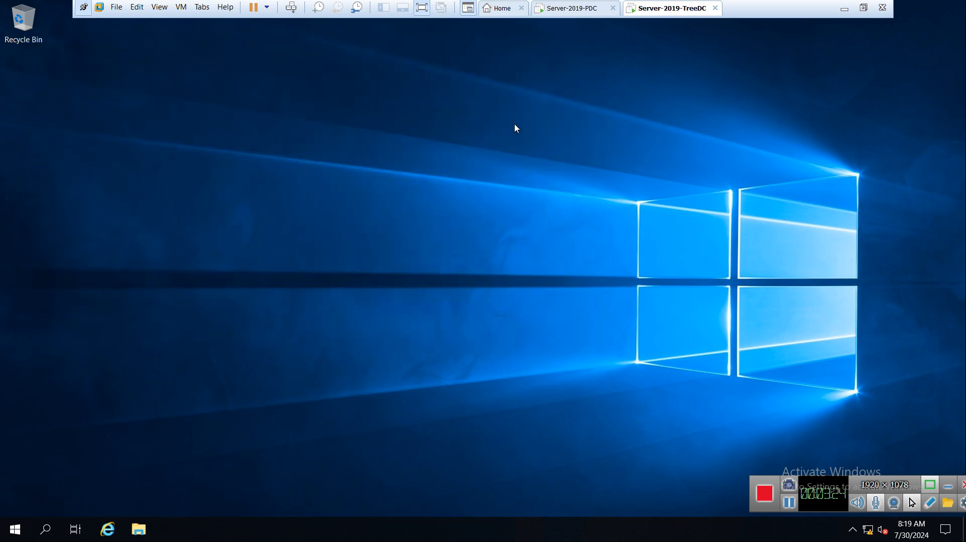
Step: Open Server Manager and start adding roles and features, using role-based installation on the local server at 150.1.1.20
{"action": "left_click", "coordinate": [14, 529]}
{"action": "left_click", "coordinate": [242, 191]}
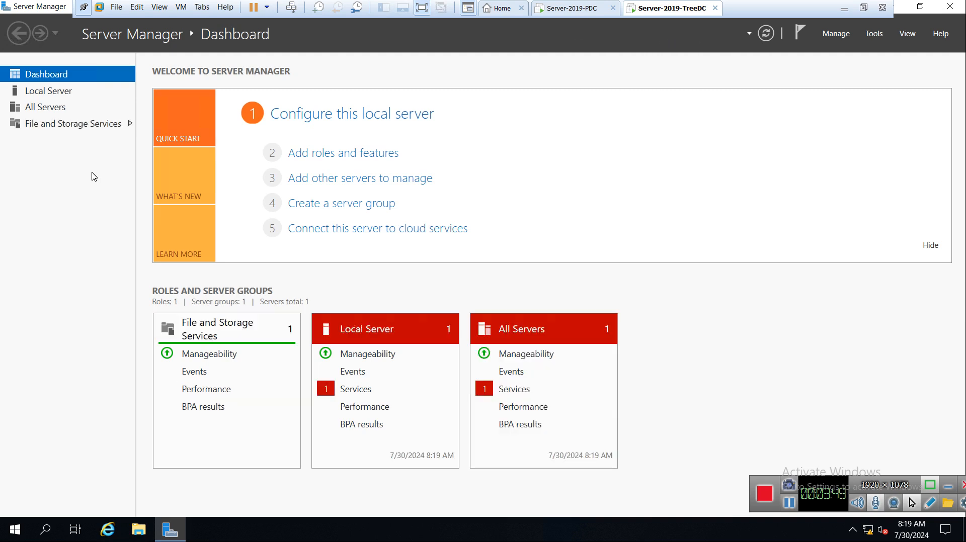
{"action": "left_click", "coordinate": [331, 160]}
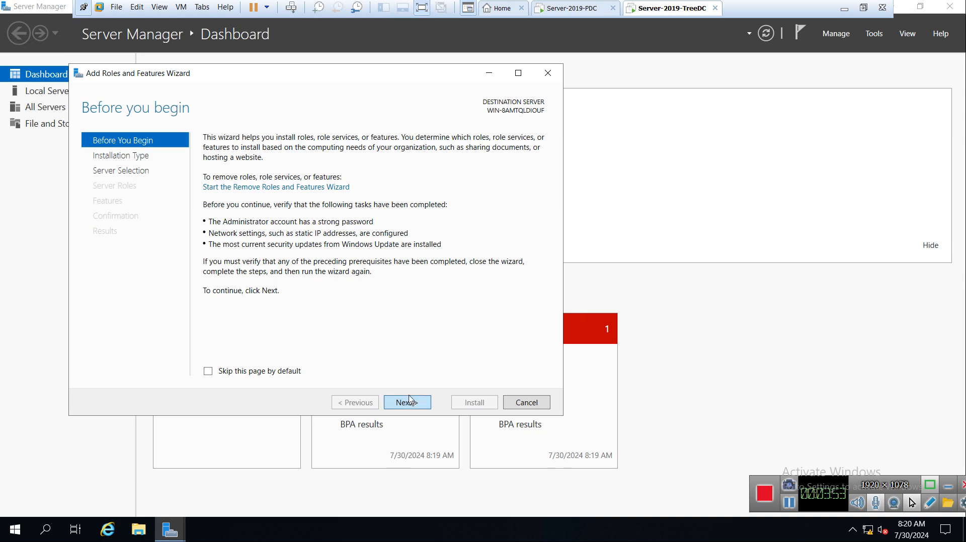
{"action": "left_click", "coordinate": [408, 402]}
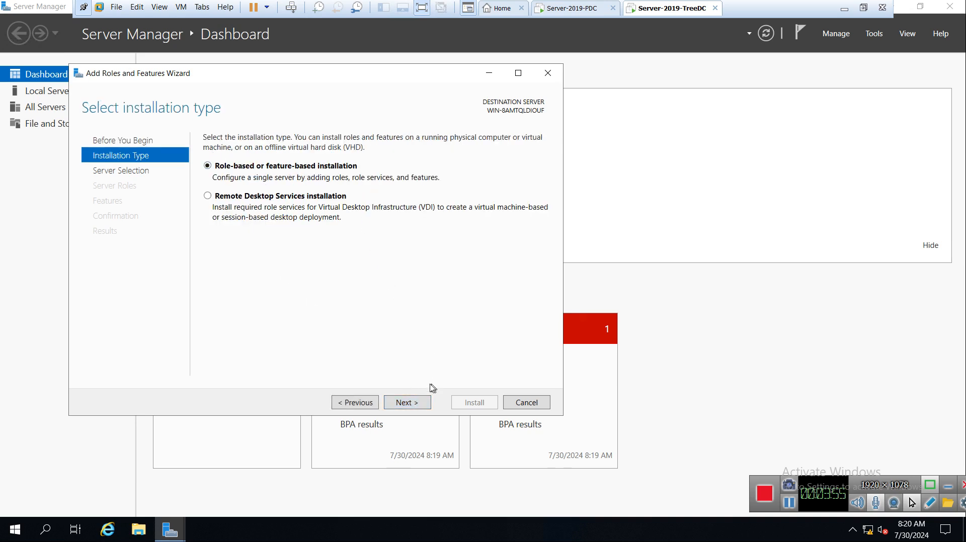
{"action": "left_click", "coordinate": [405, 402]}
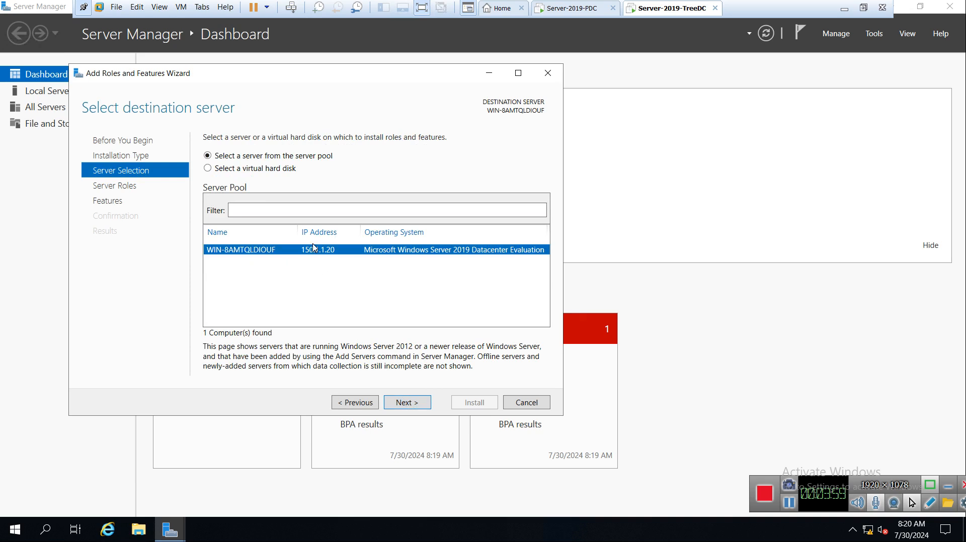
{"action": "left_click", "coordinate": [405, 402]}
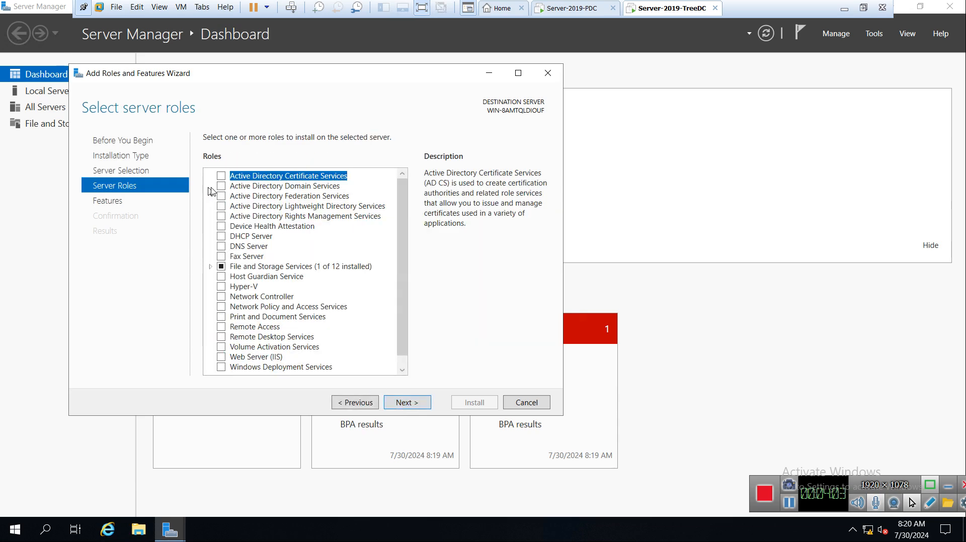
Step: Select the Active Directory Domain Services and DNS Server roles with their required features and proceed to the installation confirmation
{"action": "left_click", "coordinate": [221, 187]}
{"action": "left_click", "coordinate": [348, 352]}
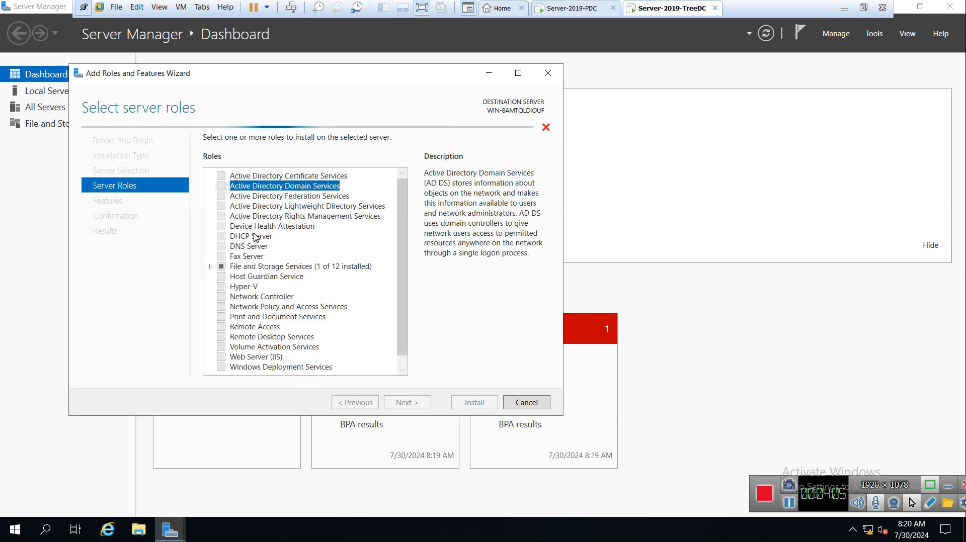
{"action": "left_click", "coordinate": [221, 246]}
{"action": "left_click", "coordinate": [352, 345]}
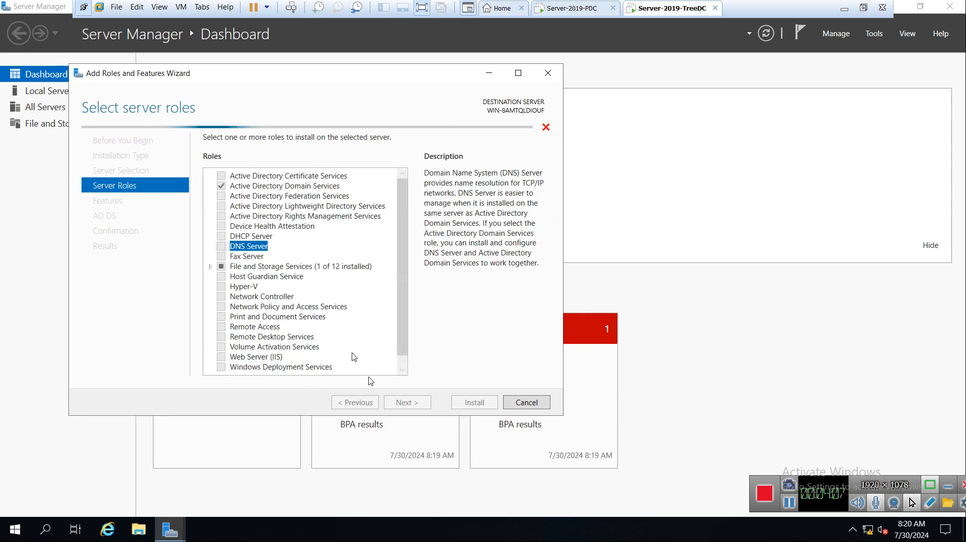
{"action": "left_click", "coordinate": [407, 403]}
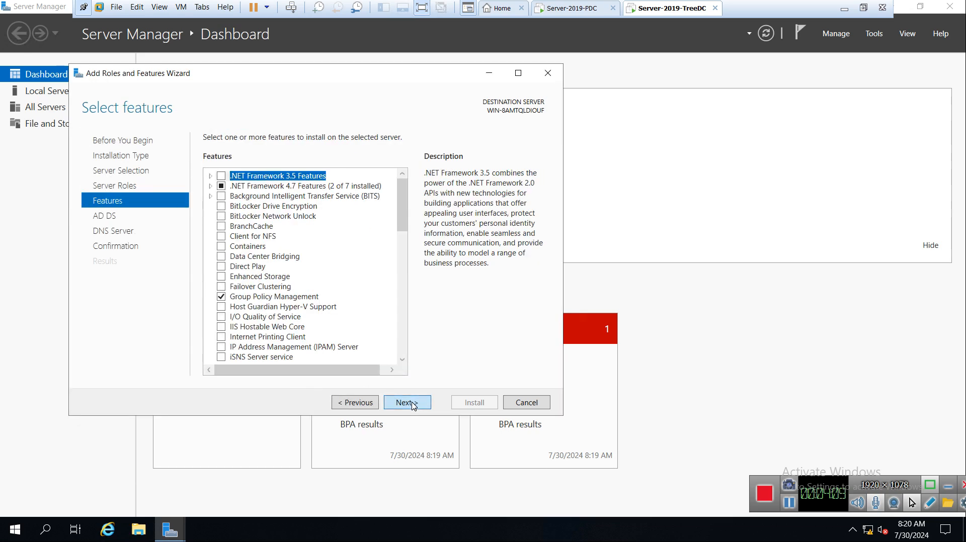
{"action": "left_click", "coordinate": [407, 402]}
{"action": "left_click", "coordinate": [407, 403]}
{"action": "left_click", "coordinate": [407, 402]}
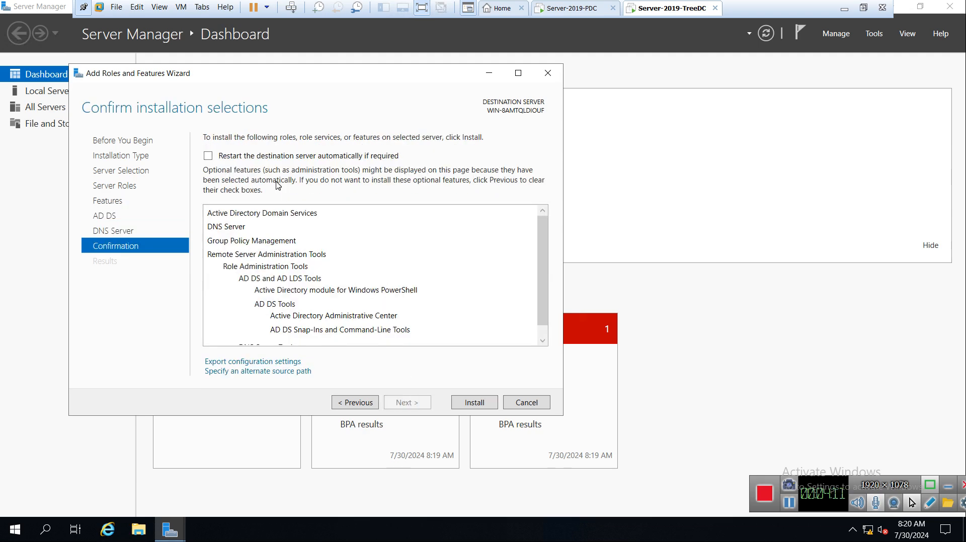
Step: Allow the destination server to restart automatically if required and install the selected roles
{"action": "left_click", "coordinate": [233, 159]}
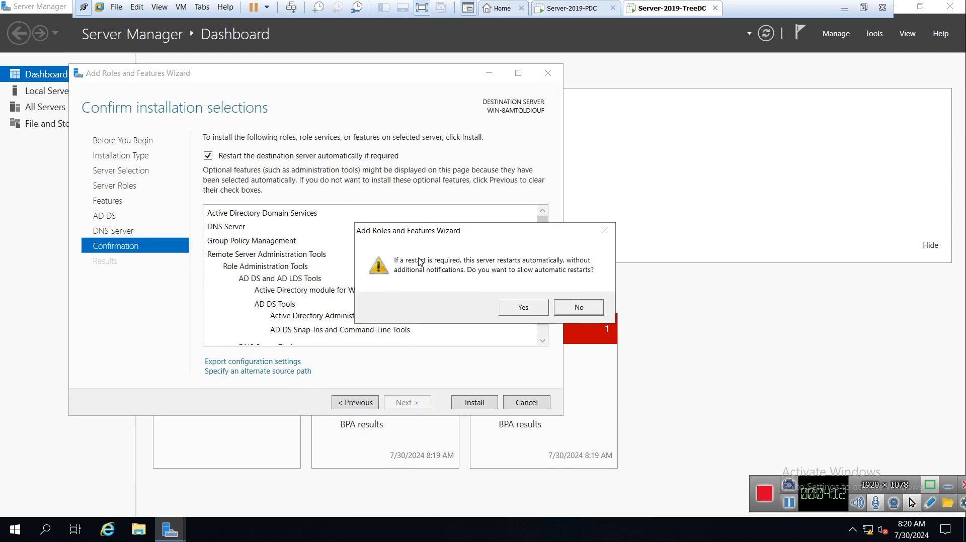
{"action": "left_click", "coordinate": [523, 307]}
{"action": "left_click", "coordinate": [473, 403]}
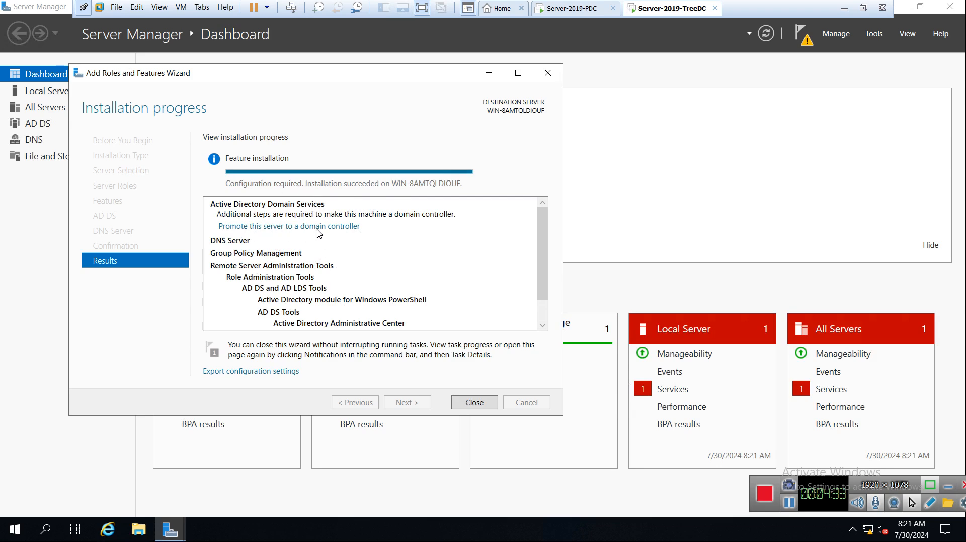
Step: Start promoting the server to a domain controller, adding a new domain of type Tree Domain to an existing forest
{"action": "left_click", "coordinate": [310, 228]}
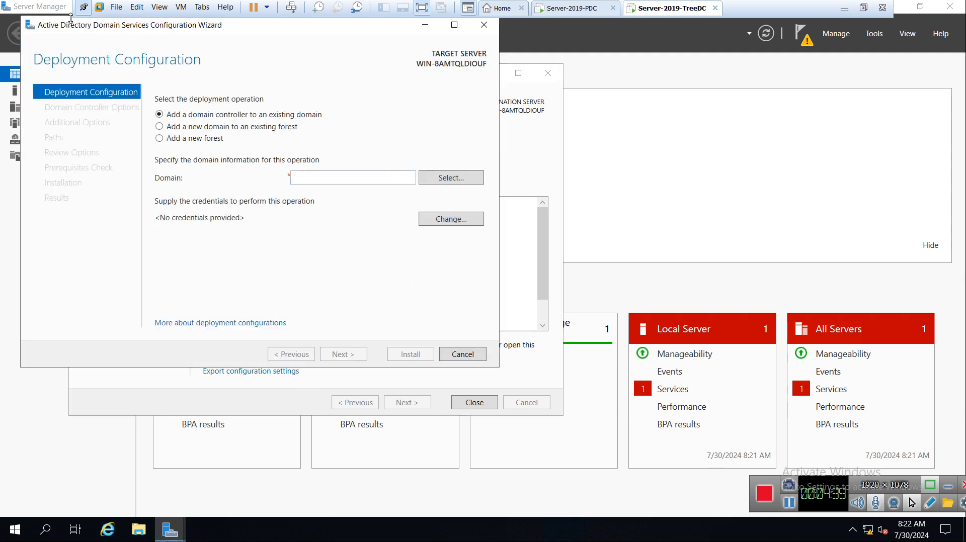
{"action": "left_click_drag", "start_coordinate": [72, 32], "coordinate": [127, 55]}
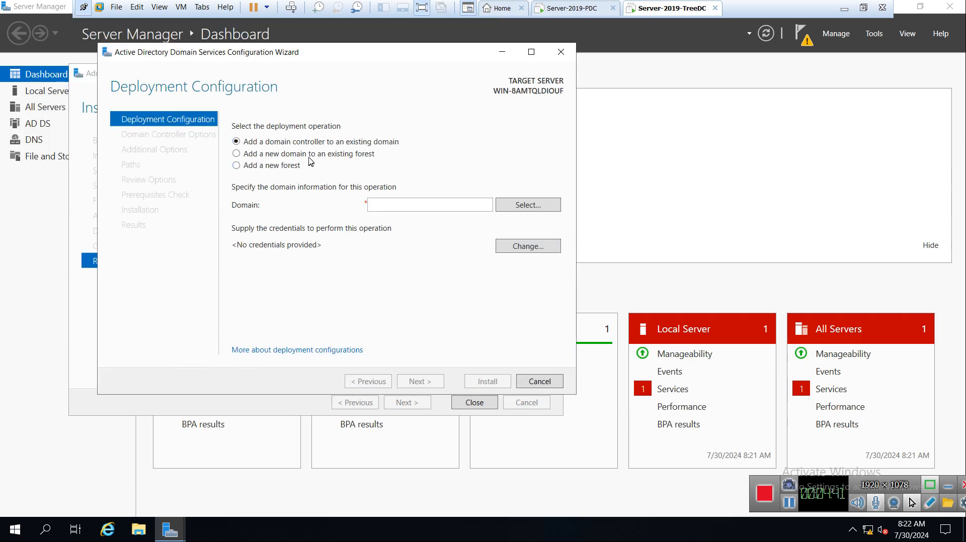
{"action": "left_click", "coordinate": [308, 155]}
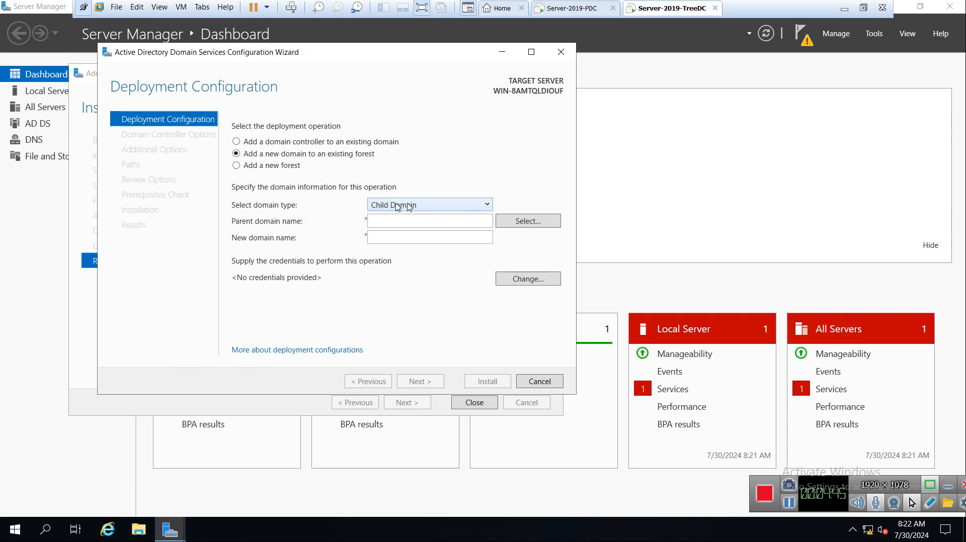
{"action": "left_click", "coordinate": [425, 206]}
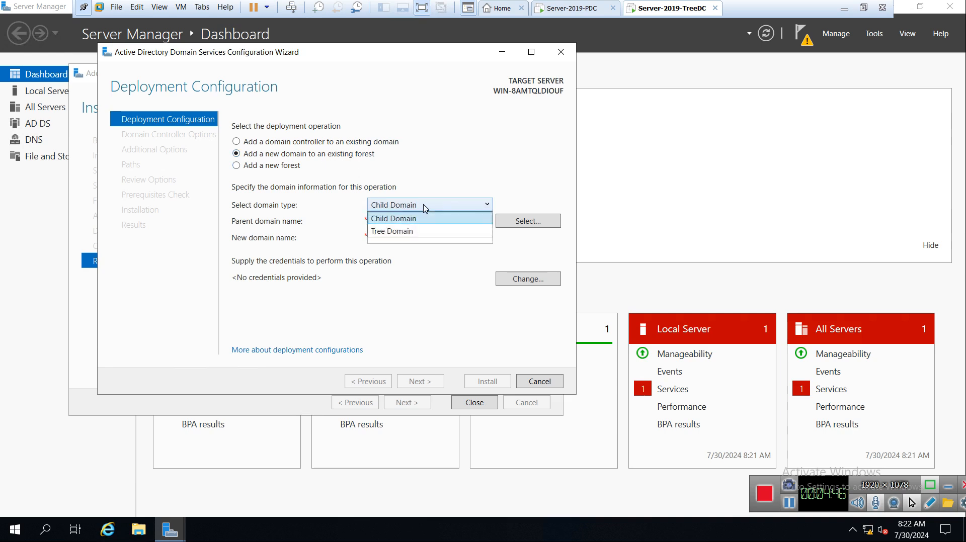
{"action": "left_click", "coordinate": [401, 232]}
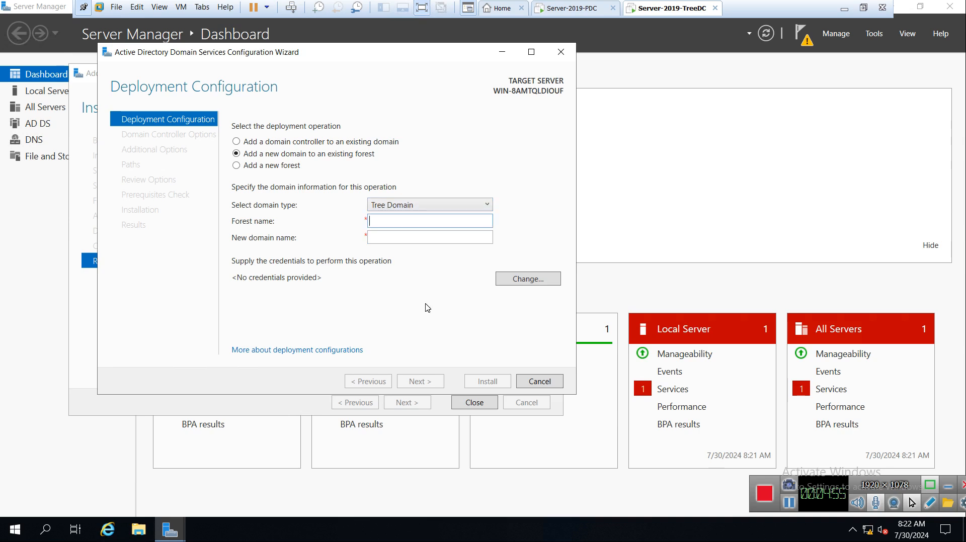
Step: Set the forest name to Abc.local and the new domain name to Abc.co.uk
{"action": "type", "text": "Abc.local"}
{"action": "key", "text": "Tab"}
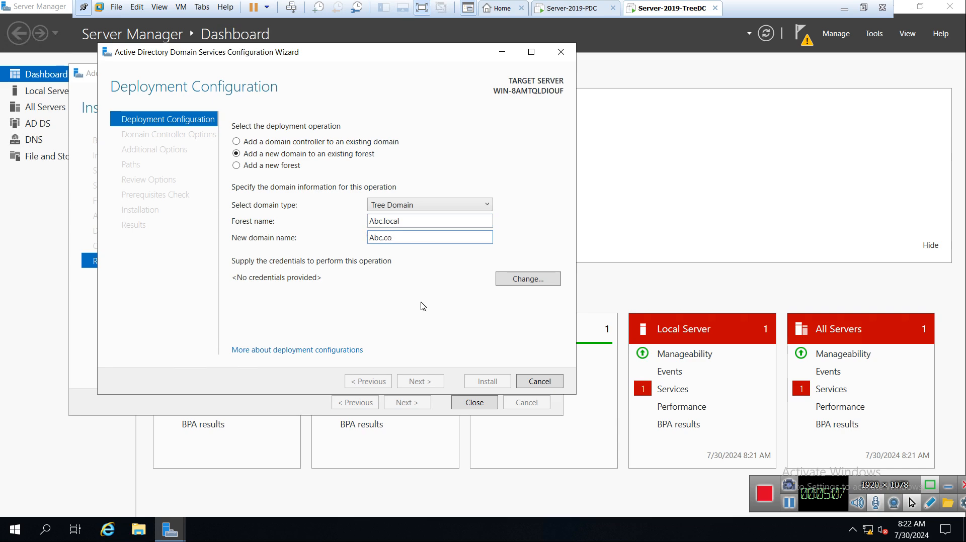
{"action": "type", "text": "Abc.co.uk"}
Step: Supply the abc.local administrator's user name and account password as deployment credentials and continue to Domain Controller Options
{"action": "left_click", "coordinate": [515, 280]}
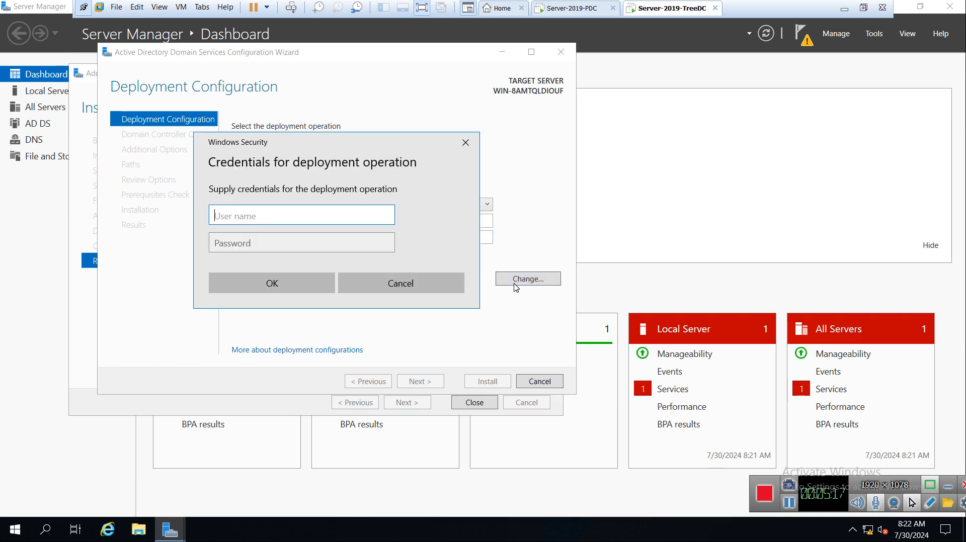
{"action": "type", "text": "Administrator"}
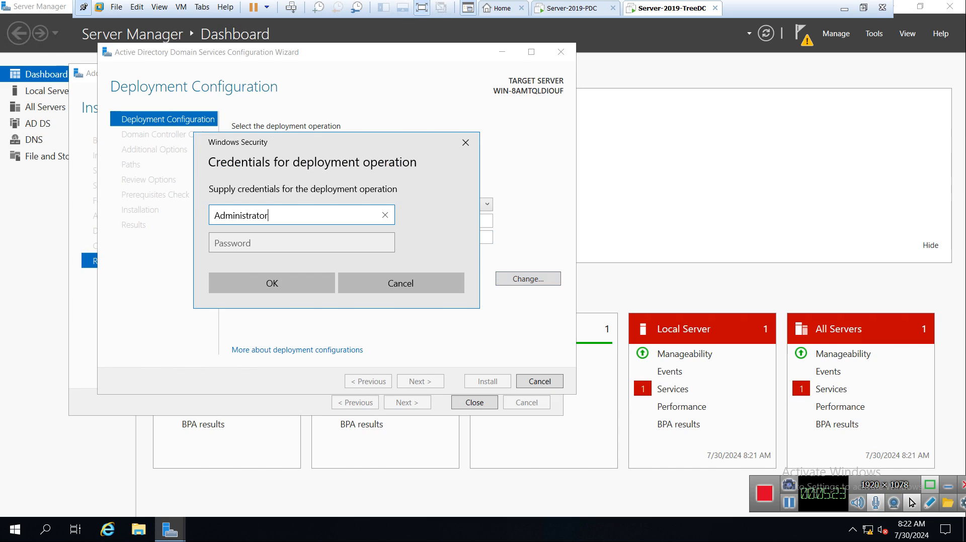
{"action": "type", "text": "@abc.local"}
{"action": "key", "text": "Tab"}
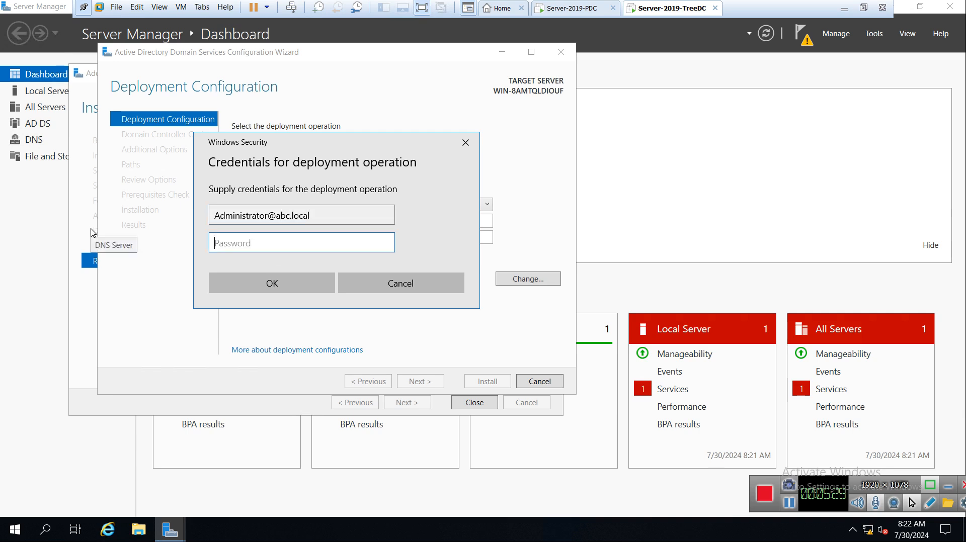
{"action": "type", "text": "P●●●●●●"}
{"action": "left_click", "coordinate": [247, 286]}
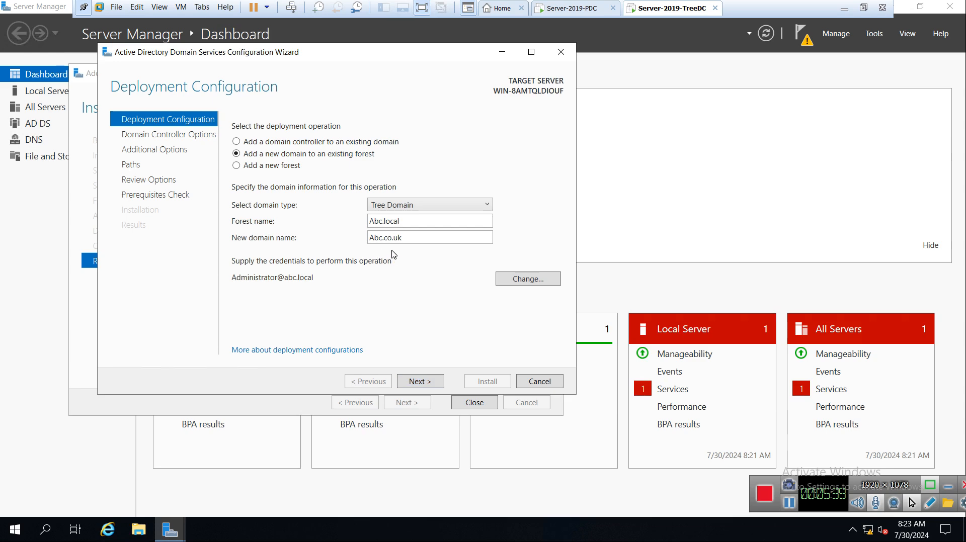
{"action": "left_click", "coordinate": [422, 384]}
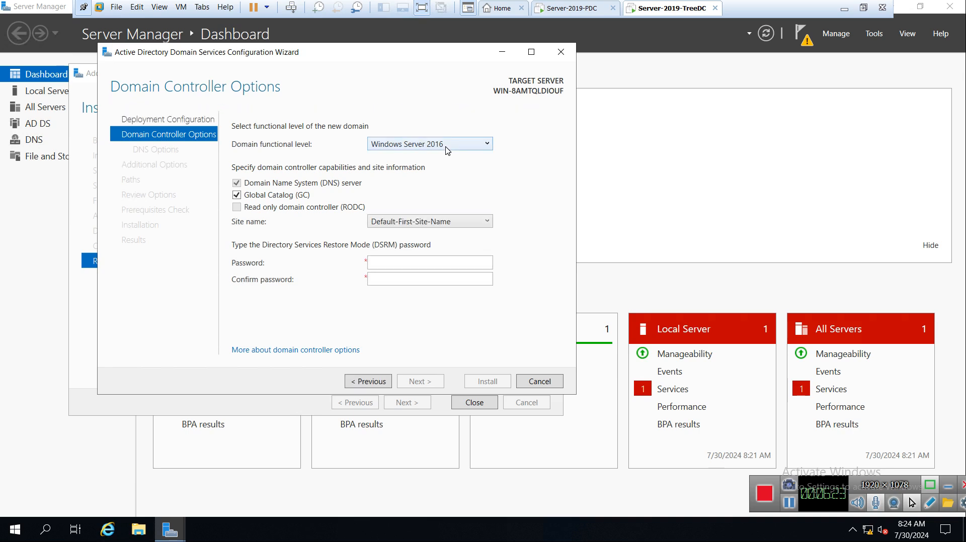
Step: Switch to the Server-2019-PDC virtual machine and open Active Directory Domains and Trusts
{"action": "left_click", "coordinate": [572, 8]}
{"action": "left_click", "coordinate": [17, 533]}
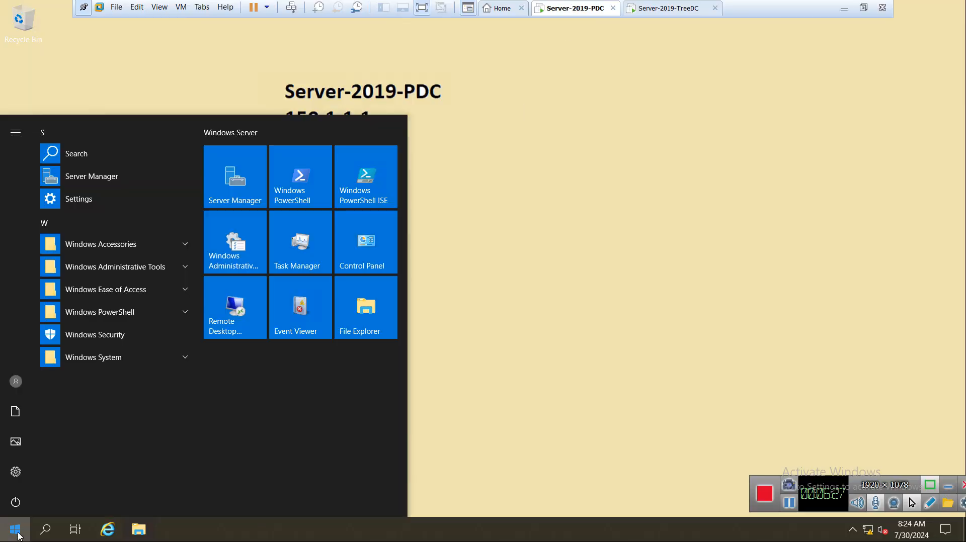
{"action": "left_click", "coordinate": [150, 268]}
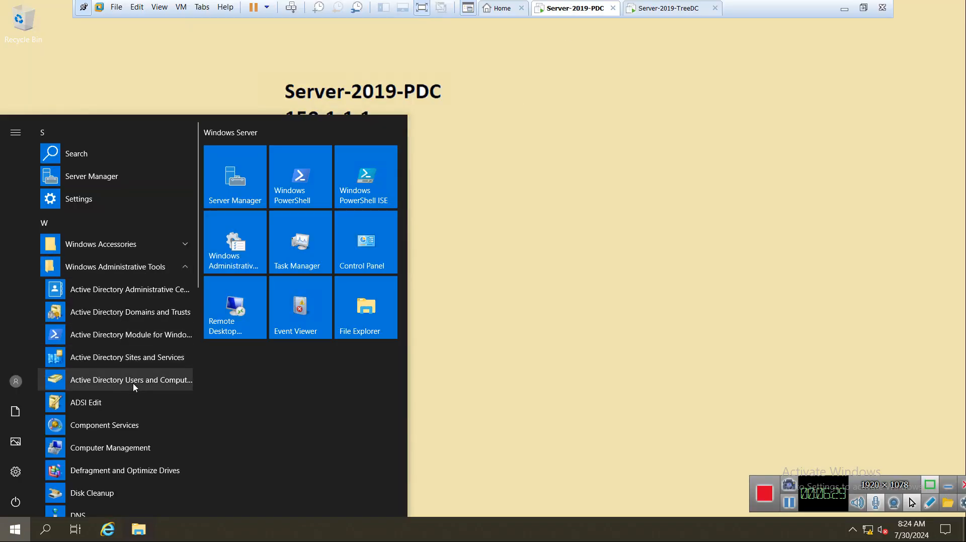
{"action": "left_click", "coordinate": [151, 314]}
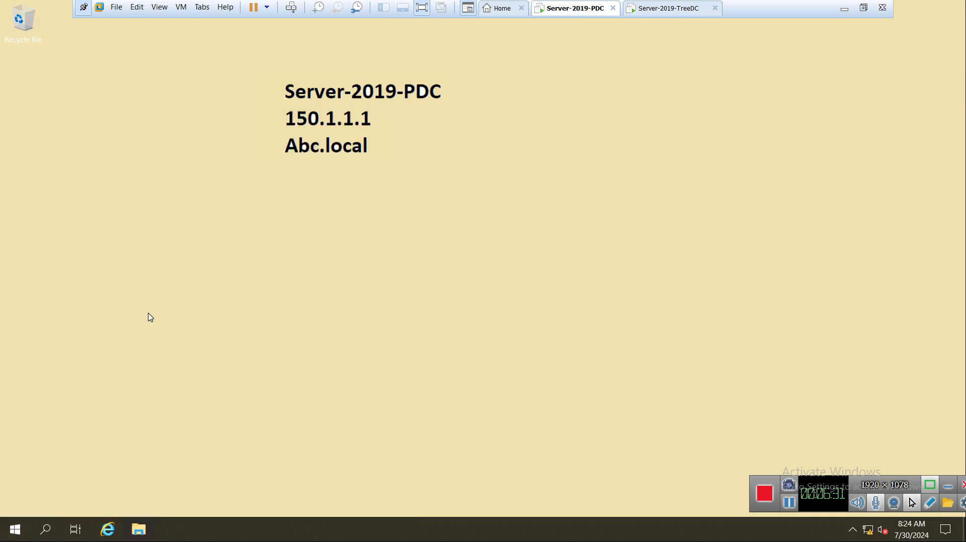
Step: Open the Raise Forest Functional Level settings for Abc.local and examine the available functional levels
{"action": "right_click", "coordinate": [61, 67]}
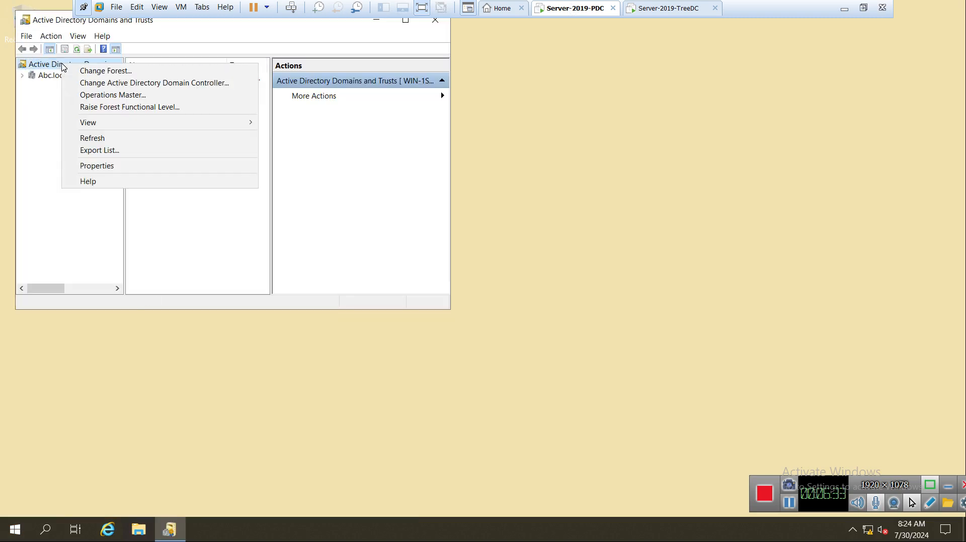
{"action": "left_click", "coordinate": [140, 107]}
{"action": "left_click", "coordinate": [202, 171]}
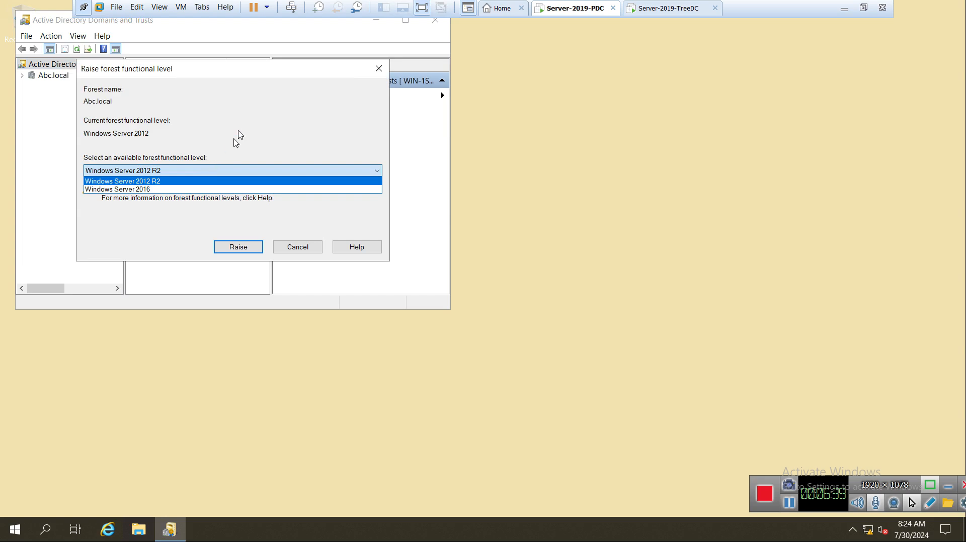
{"action": "left_click", "coordinate": [244, 113]}
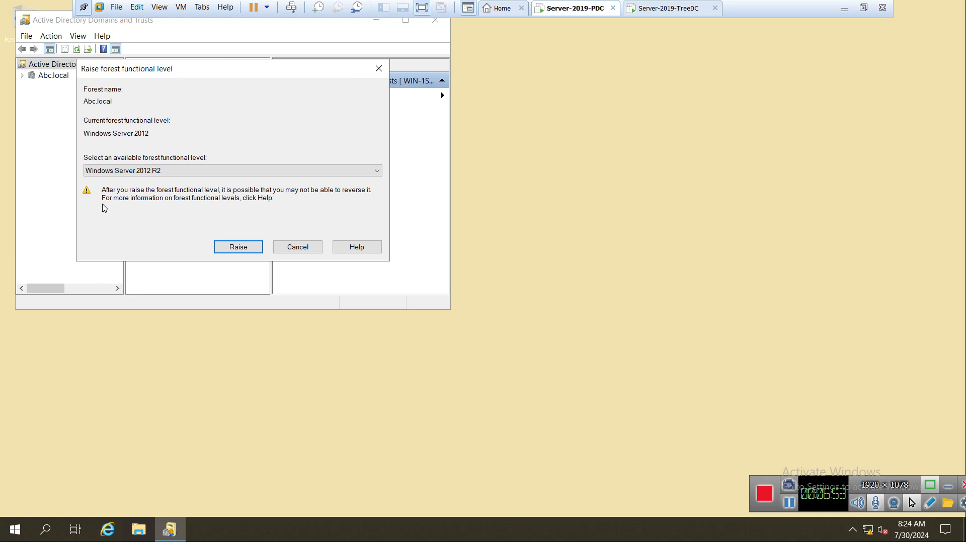
Step: List the forest functional levels available for Abc.local and close the settings without raising the level
{"action": "left_click", "coordinate": [197, 174]}
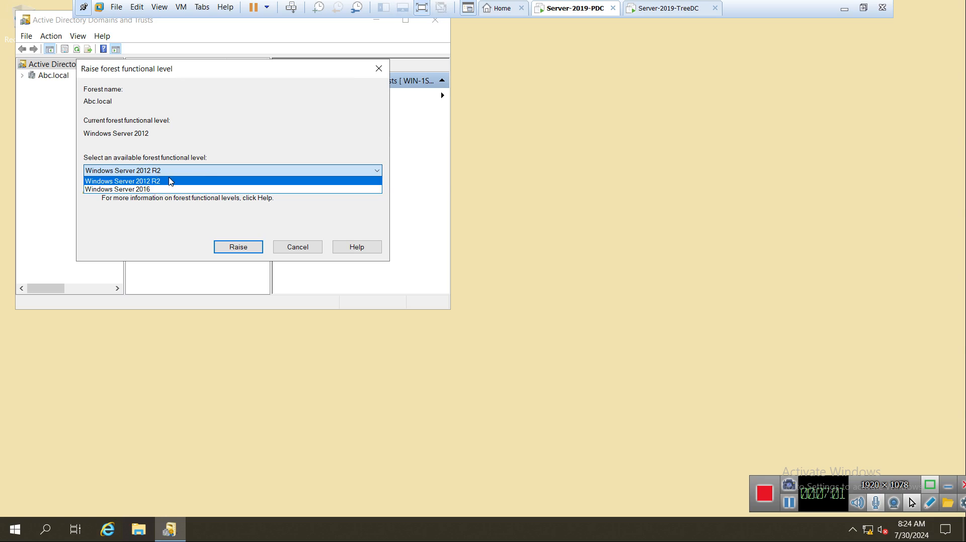
{"action": "left_click", "coordinate": [296, 246]}
{"action": "left_click", "coordinate": [296, 245]}
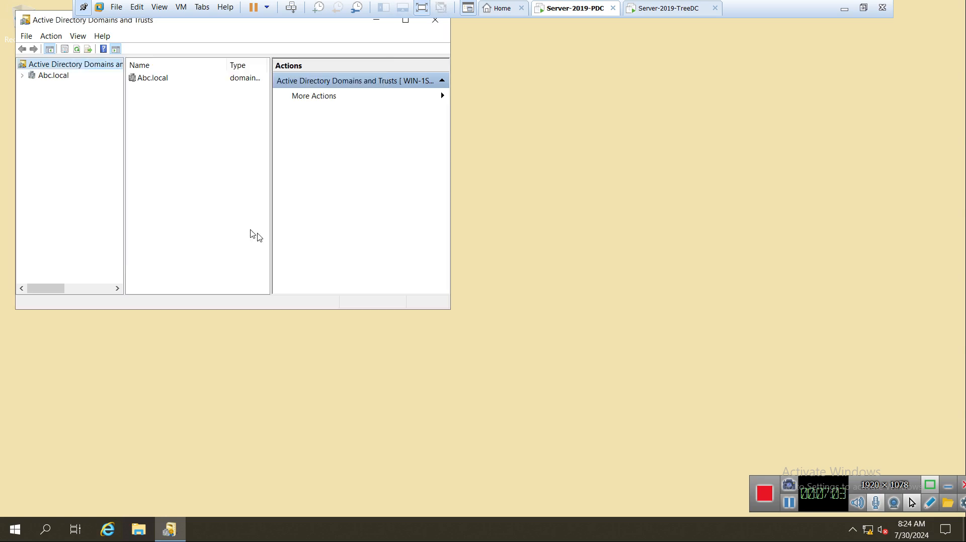
Step: Check the domain functional level settings of Abc.local without raising the level, and close Active Directory Domains and Trusts
{"action": "left_click", "coordinate": [60, 78]}
{"action": "right_click", "coordinate": [61, 80]}
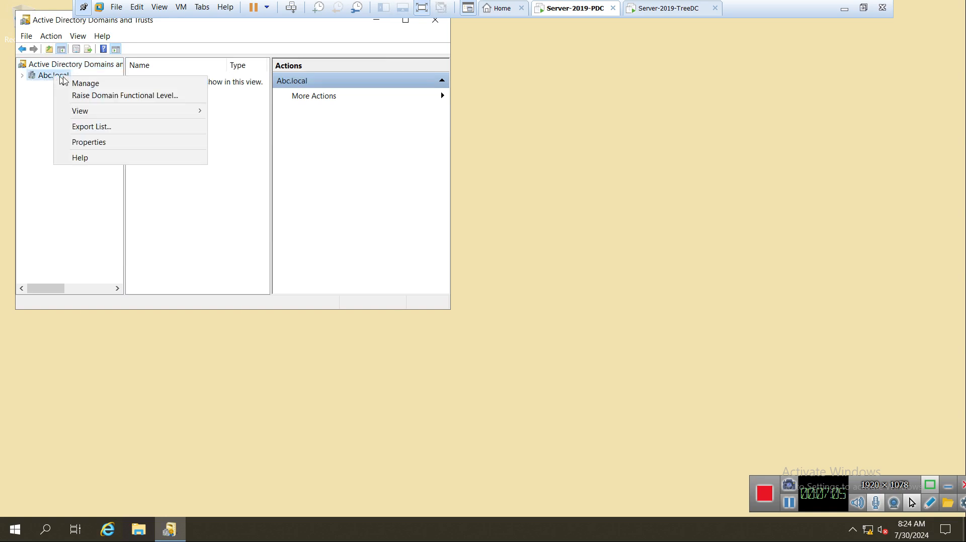
{"action": "left_click", "coordinate": [111, 96]}
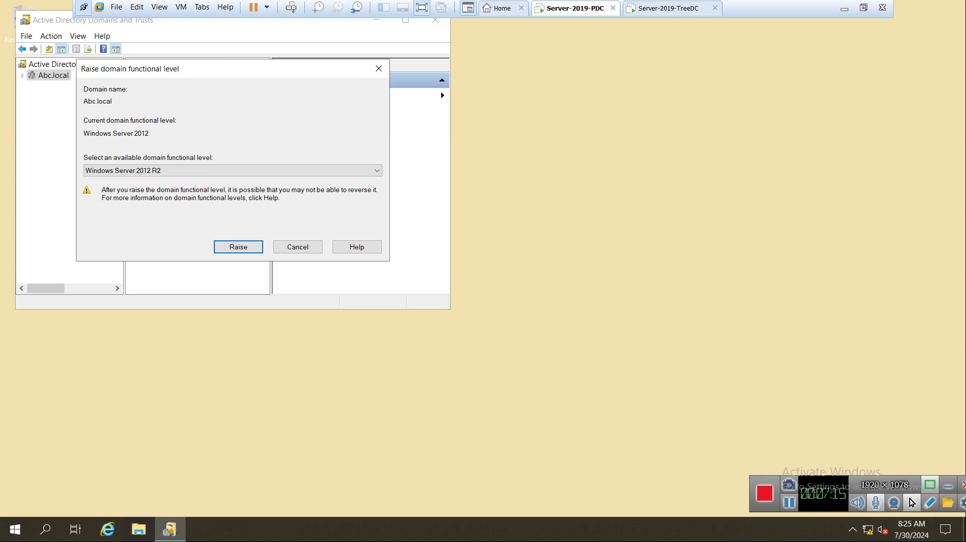
{"action": "left_click", "coordinate": [293, 248]}
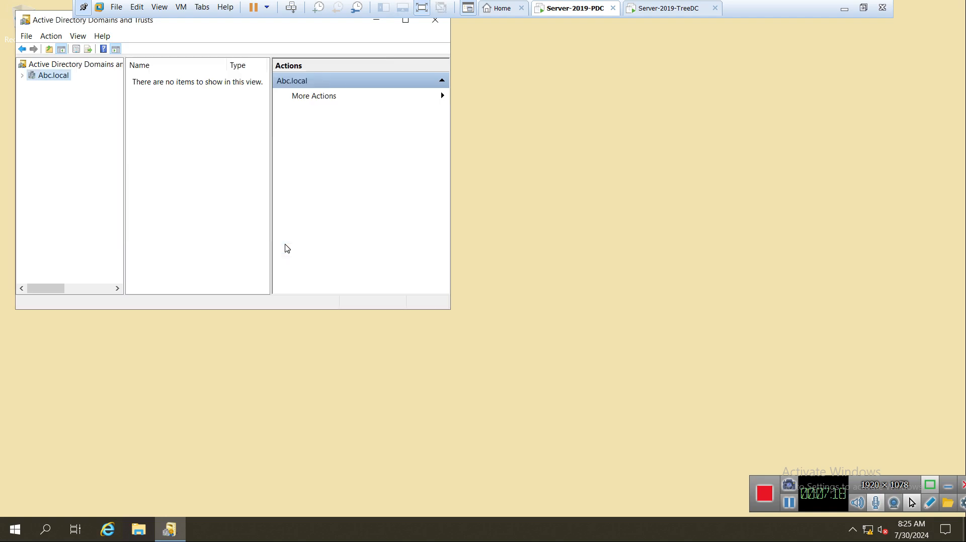
{"action": "left_click", "coordinate": [436, 22]}
Step: Switch back to the Server-2019-TreeDC virtual machine and set the new domain's functional level to Windows Server 2012
{"action": "left_click", "coordinate": [671, 12]}
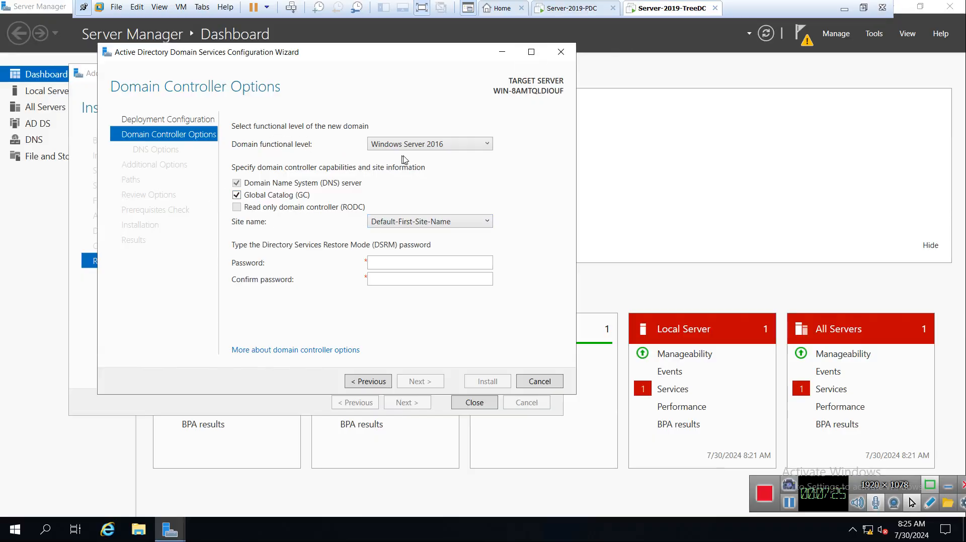
{"action": "left_click", "coordinate": [415, 149]}
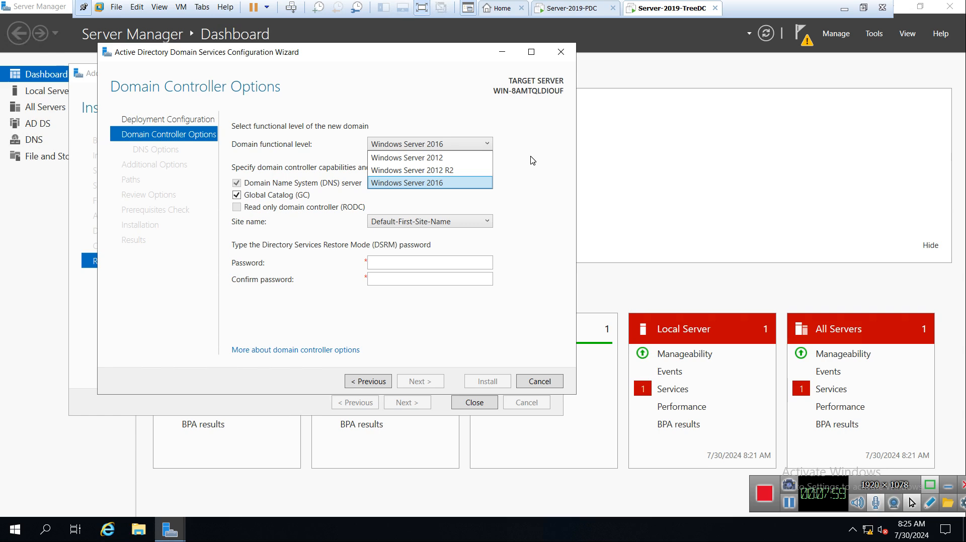
{"action": "left_click", "coordinate": [446, 158]}
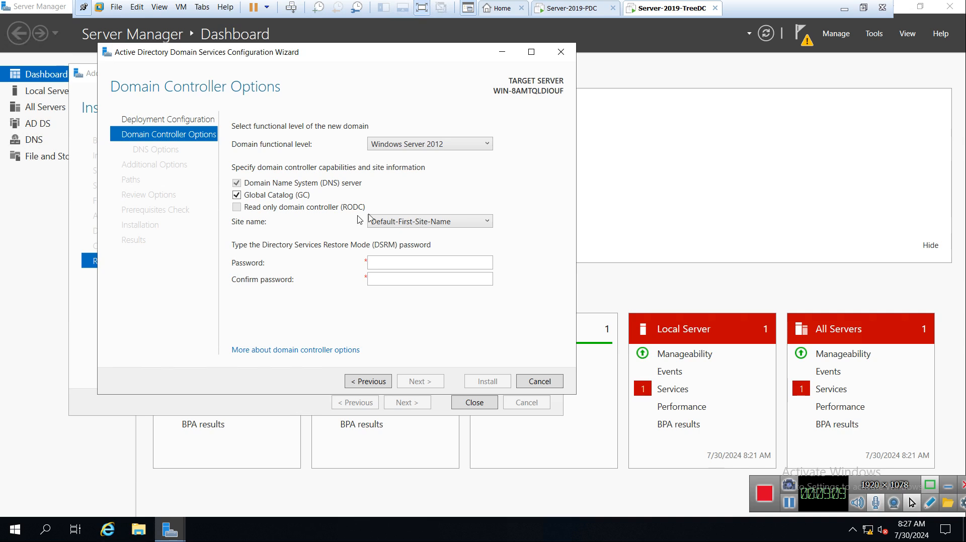
Step: Enter and confirm the Directory Services Restore Mode password and continue past DNS Options to Additional Options
{"action": "left_click", "coordinate": [375, 263]}
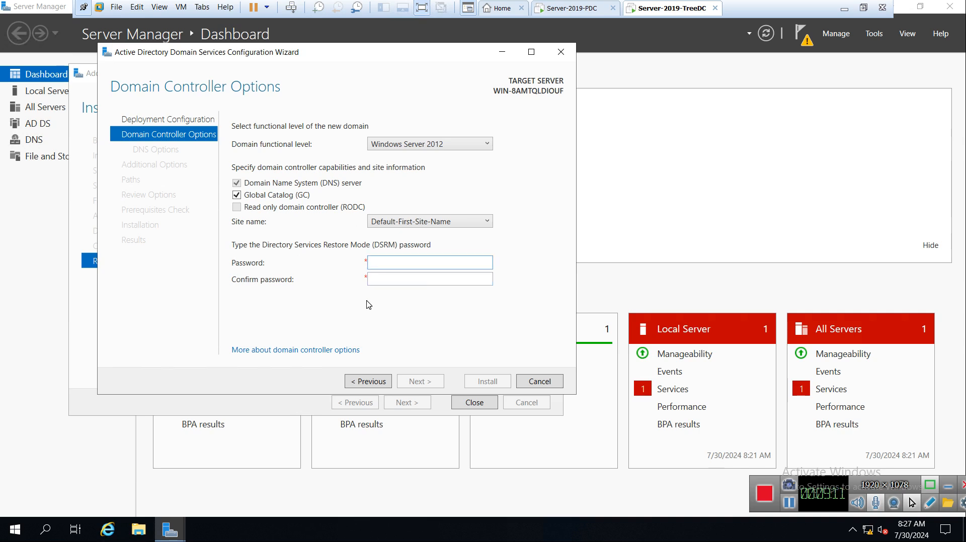
{"action": "type", "text": "•••••••"}
{"action": "key", "text": "Tab"}
{"action": "type", "text": "•••••••"}
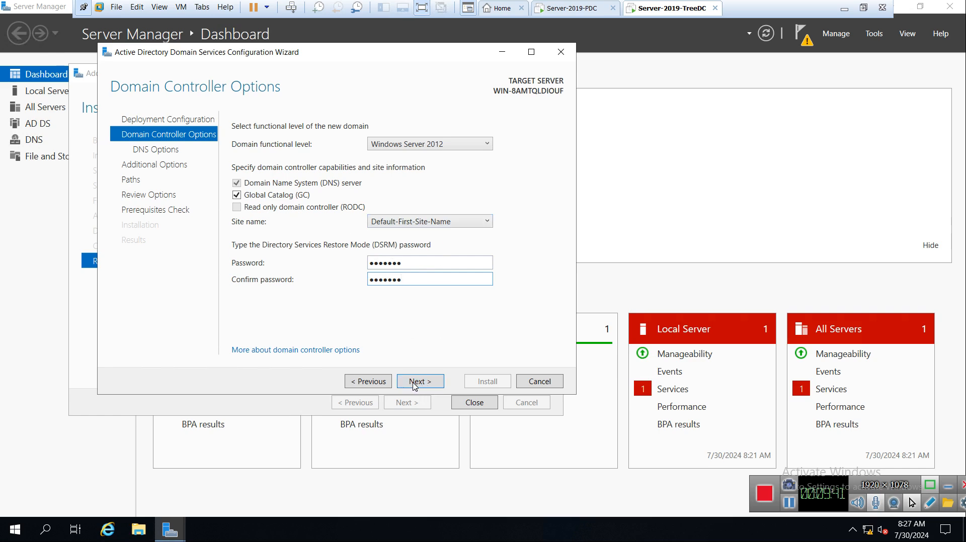
{"action": "left_click", "coordinate": [414, 384]}
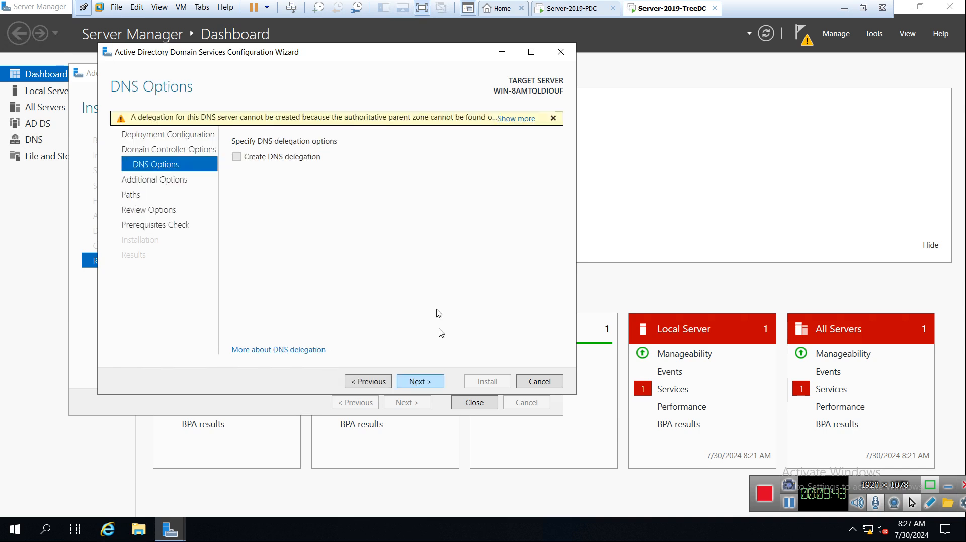
{"action": "left_click", "coordinate": [413, 383]}
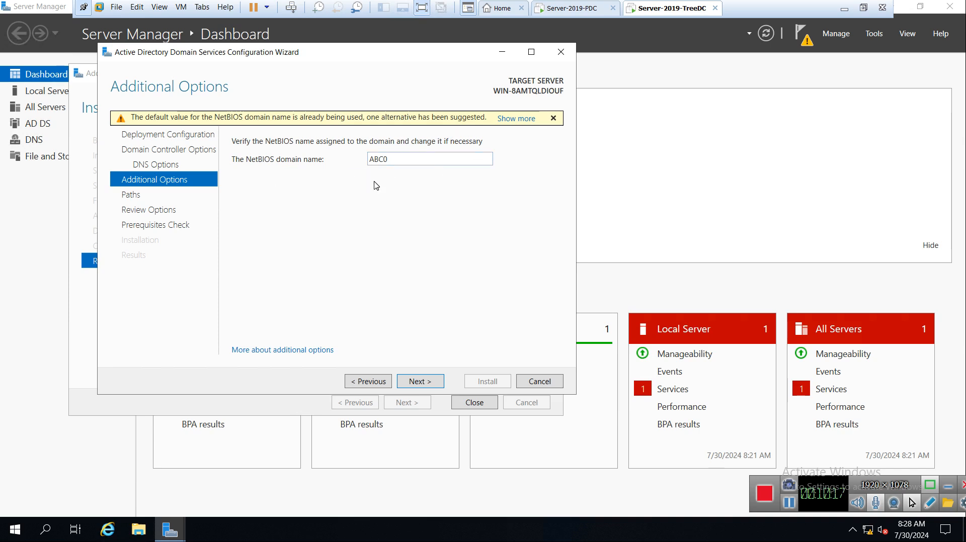
Step: Set the NetBIOS domain name to ABC1 and continue to the Paths page
{"action": "double_click", "coordinate": [378, 159]}
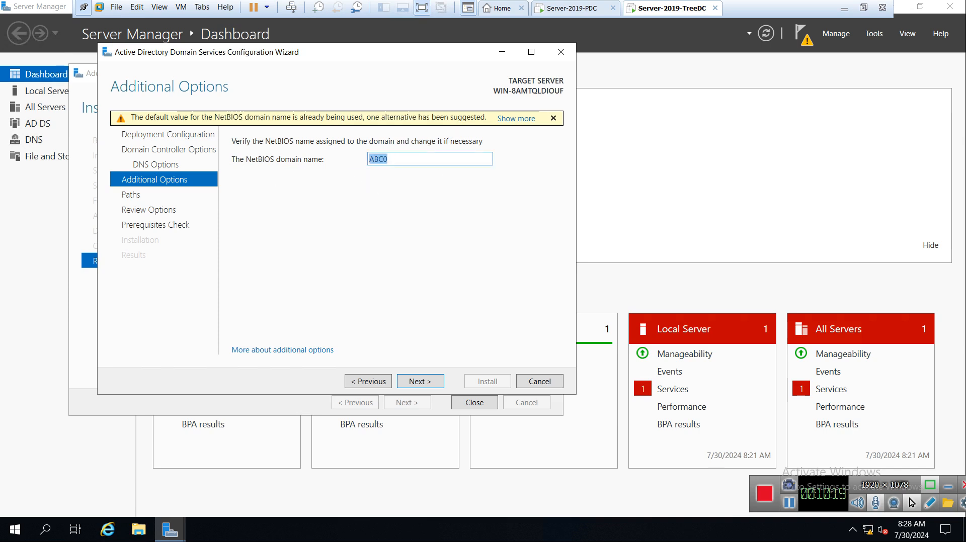
{"action": "key", "text": "End"}
{"action": "key", "text": "BackSpace"}
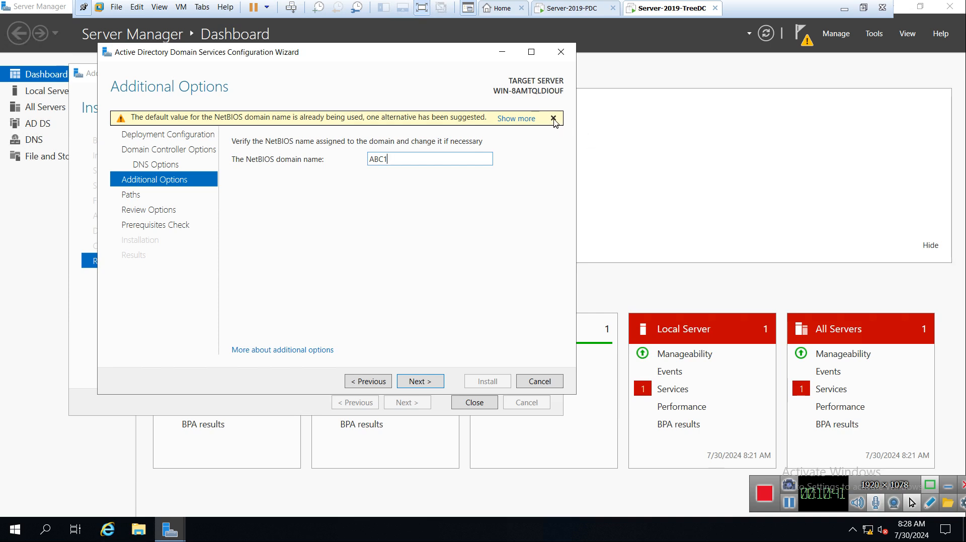
{"action": "left_click", "coordinate": [422, 385]}
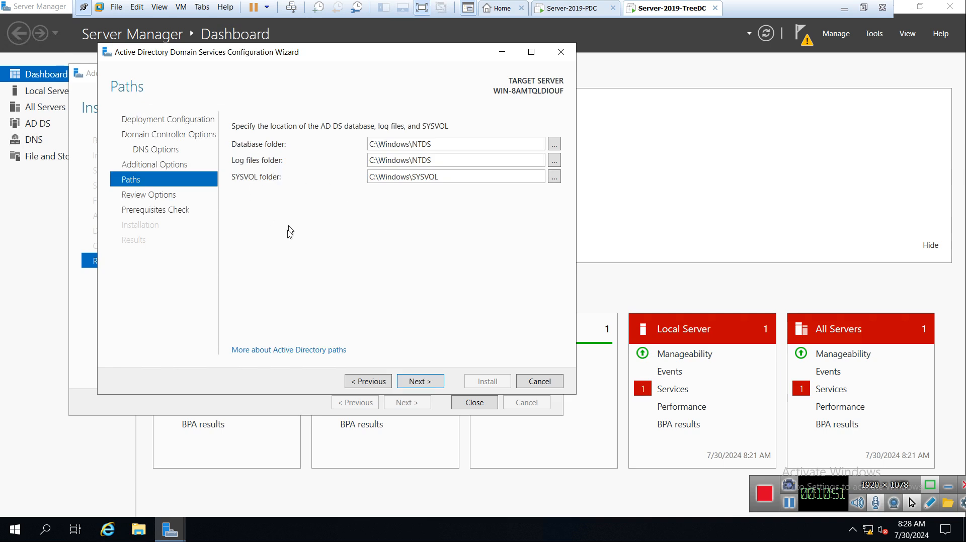
Step: Keep the default AD DS folder paths, review the selections, run the prerequisites check and start the installation
{"action": "left_click", "coordinate": [414, 384]}
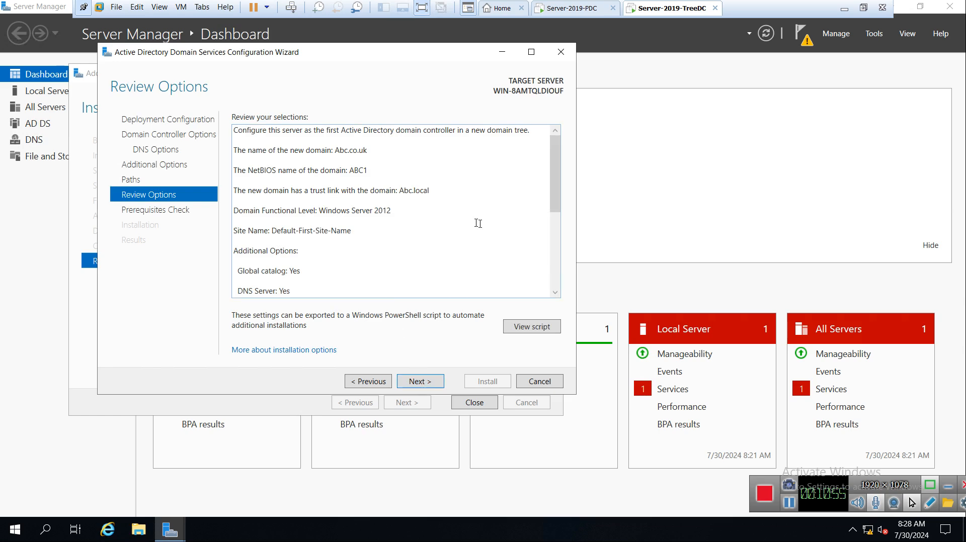
{"action": "mouse_move", "coordinate": [556, 176]}
{"action": "left_mouse_down"}
{"action": "mouse_move", "coordinate": [556, 251]}
{"action": "mouse_move", "coordinate": [562, 168]}
{"action": "mouse_move", "coordinate": [566, 244]}
{"action": "mouse_move", "coordinate": [566, 179]}
{"action": "mouse_move", "coordinate": [557, 177]}
{"action": "left_mouse_up"}
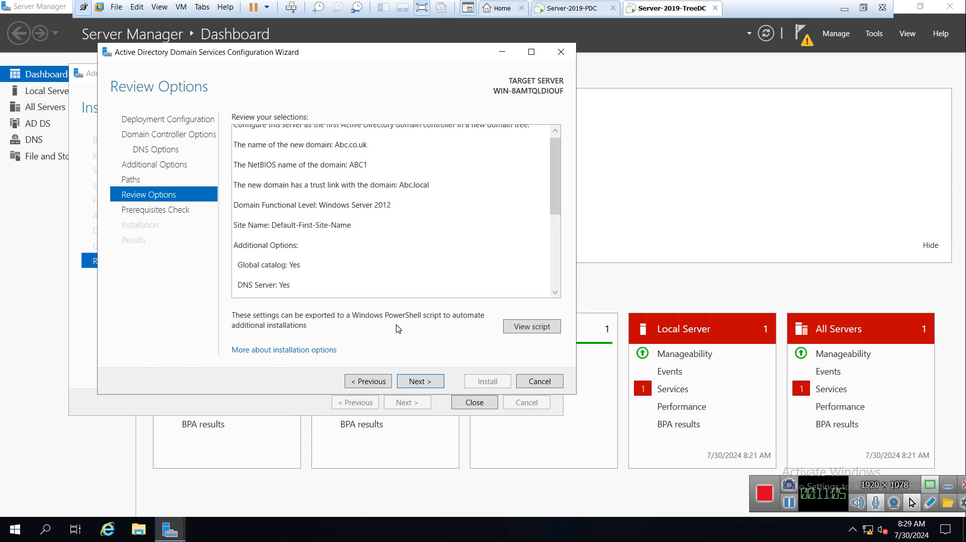
{"action": "left_click", "coordinate": [417, 382]}
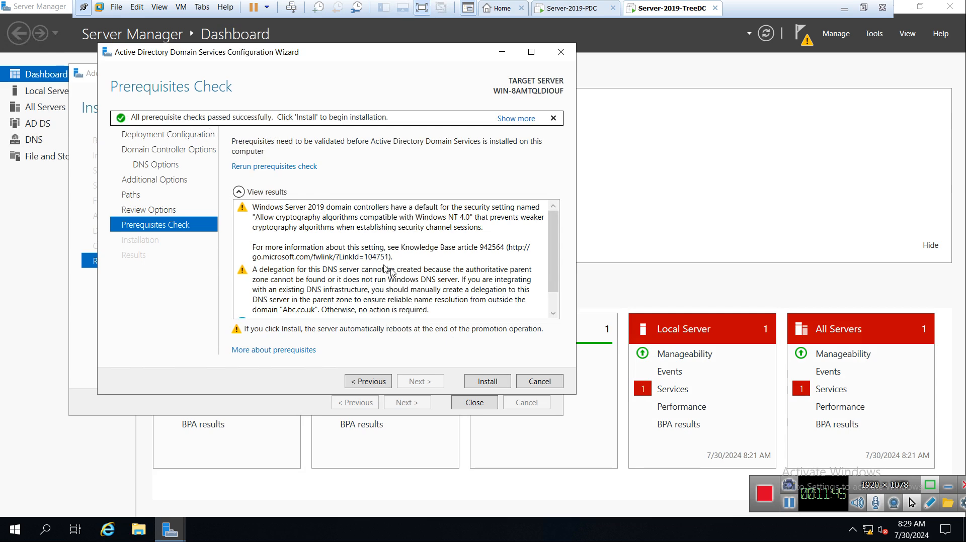
{"action": "left_click", "coordinate": [479, 383]}
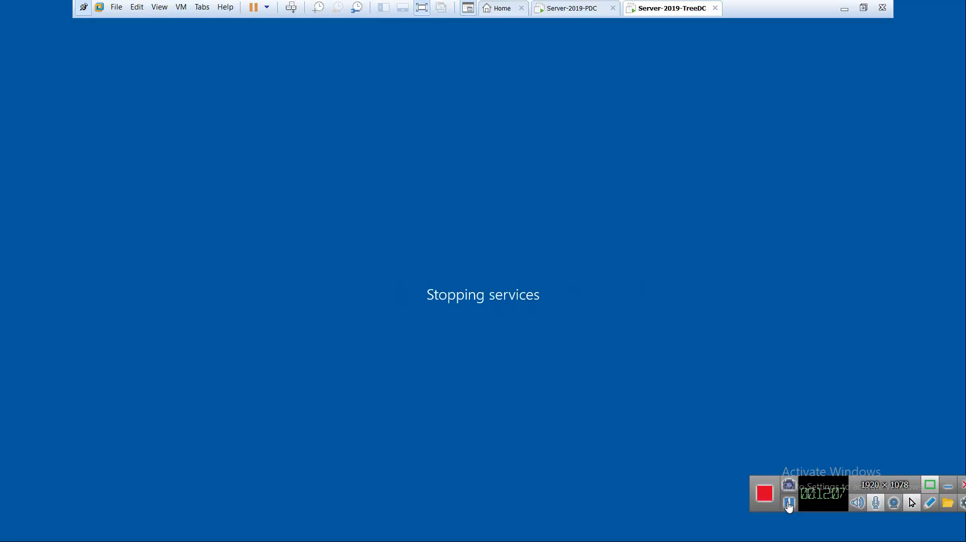
{"action": "left_click", "coordinate": [788, 503]}
{"action": "left_click", "coordinate": [788, 503]}
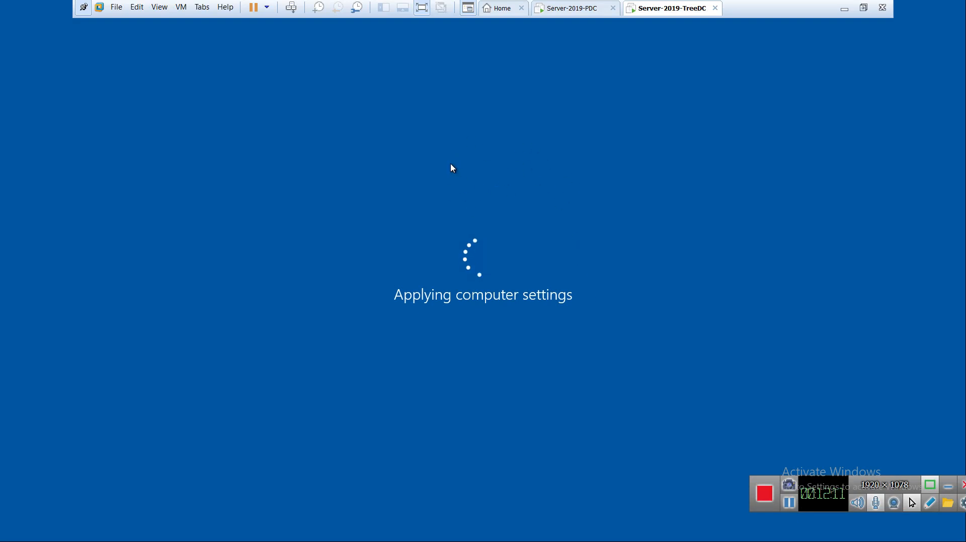
Step: Leave the full-screen remote session for the local desktop and launch Paint by running mspaint
{"action": "mouse_move", "coordinate": [399, 14]}
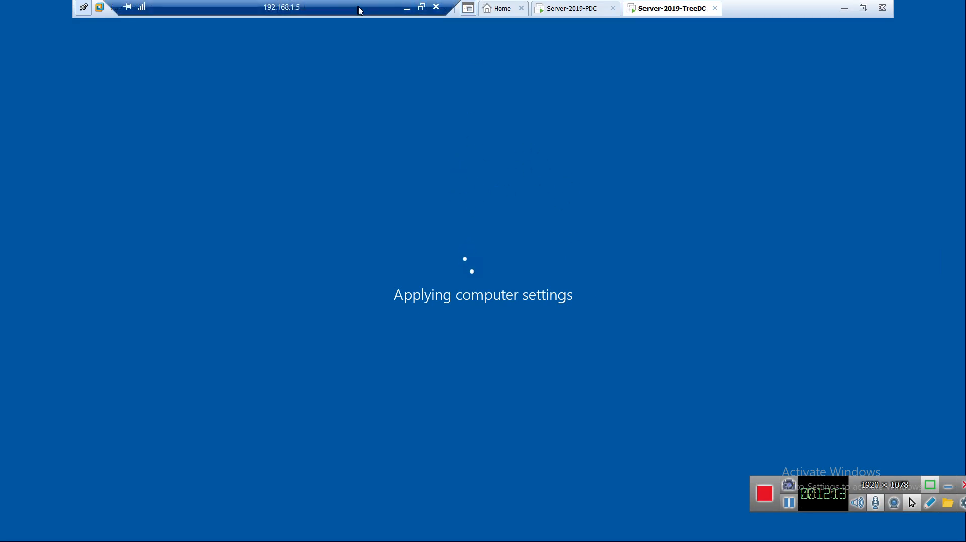
{"action": "left_click", "coordinate": [420, 8]}
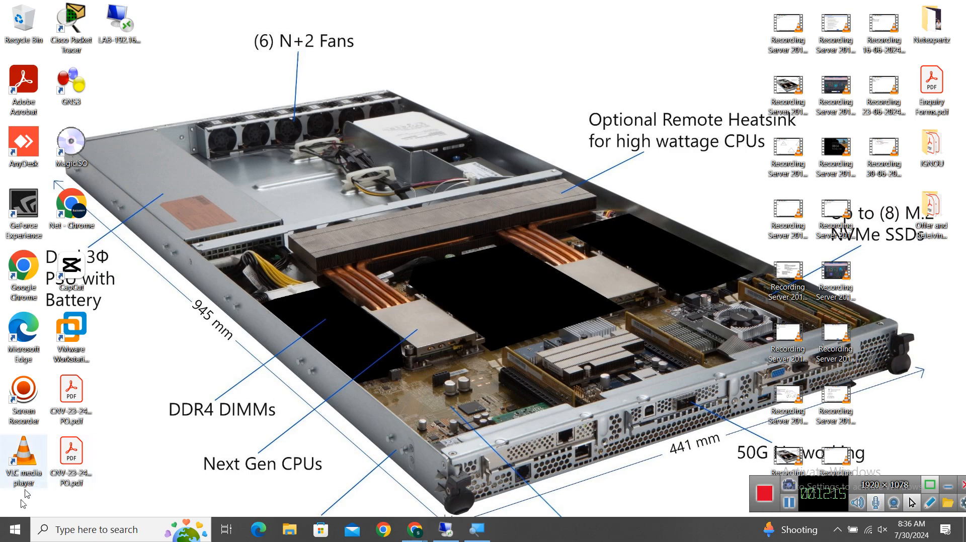
{"action": "right_click", "coordinate": [15, 530]}
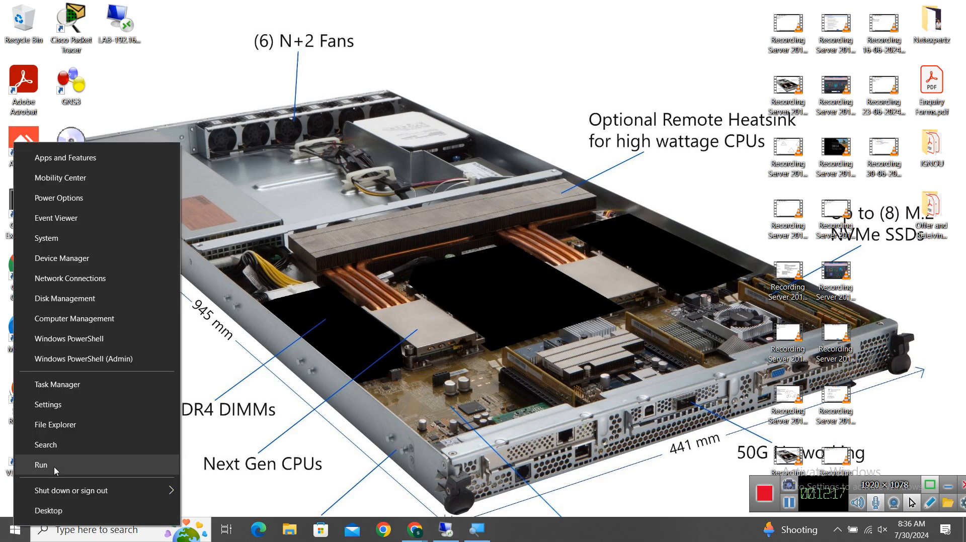
{"action": "left_click", "coordinate": [38, 463]}
{"action": "left_click", "coordinate": [224, 447]}
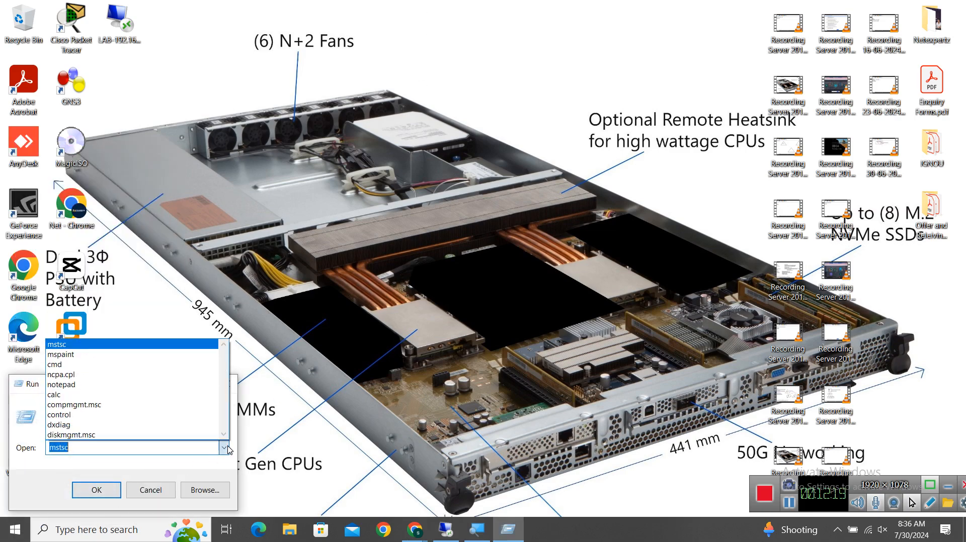
{"action": "left_click", "coordinate": [121, 354]}
{"action": "left_click", "coordinate": [97, 491]}
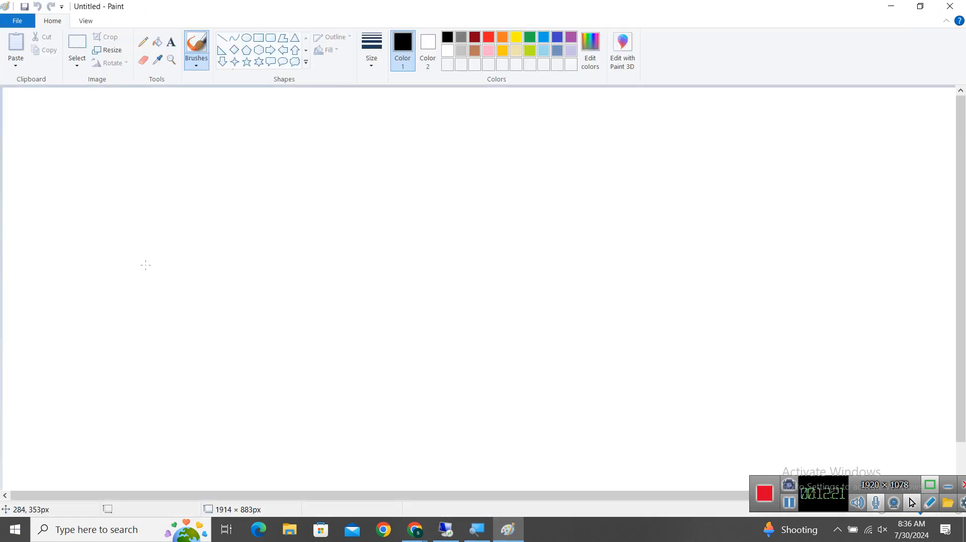
Step: Draw a triangle of about 435 × 302 px and place it in the upper left of the canvas
{"action": "left_click", "coordinate": [295, 38]}
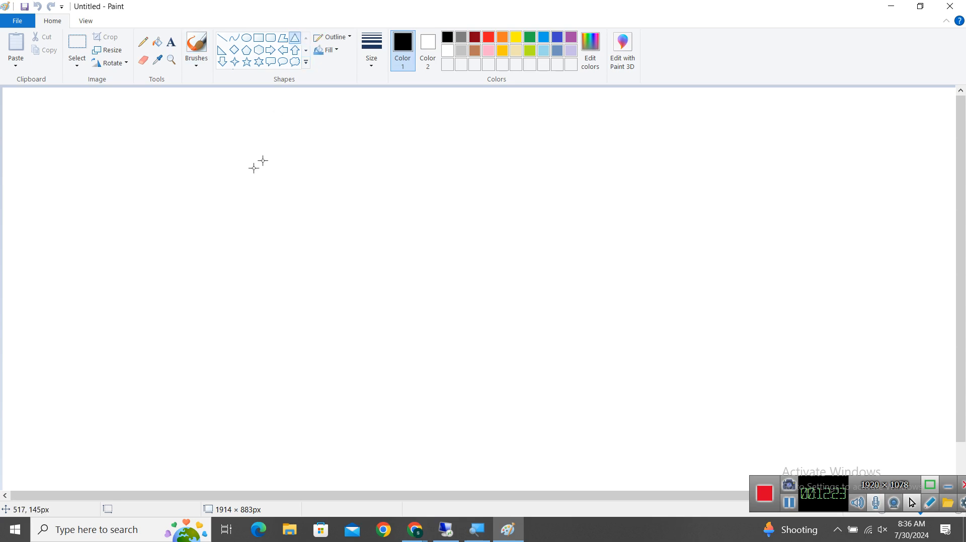
{"action": "left_click_drag", "start_coordinate": [216, 113], "coordinate": [432, 261]}
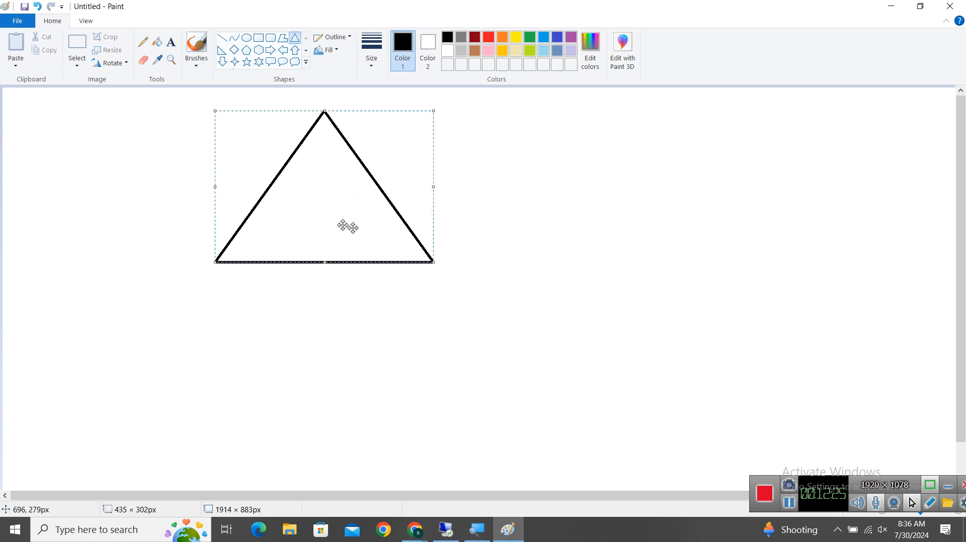
{"action": "left_click_drag", "start_coordinate": [333, 217], "coordinate": [275, 200]}
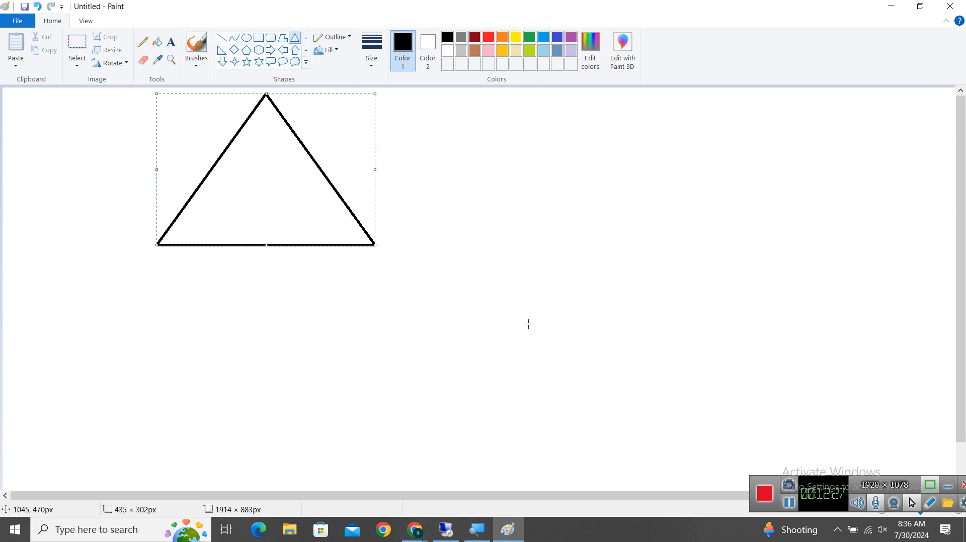
Step: Draw a second triangle, place it in the upper right of the canvas and resize it to about 406 × 303 px
{"action": "left_click_drag", "start_coordinate": [414, 276], "coordinate": [643, 452]}
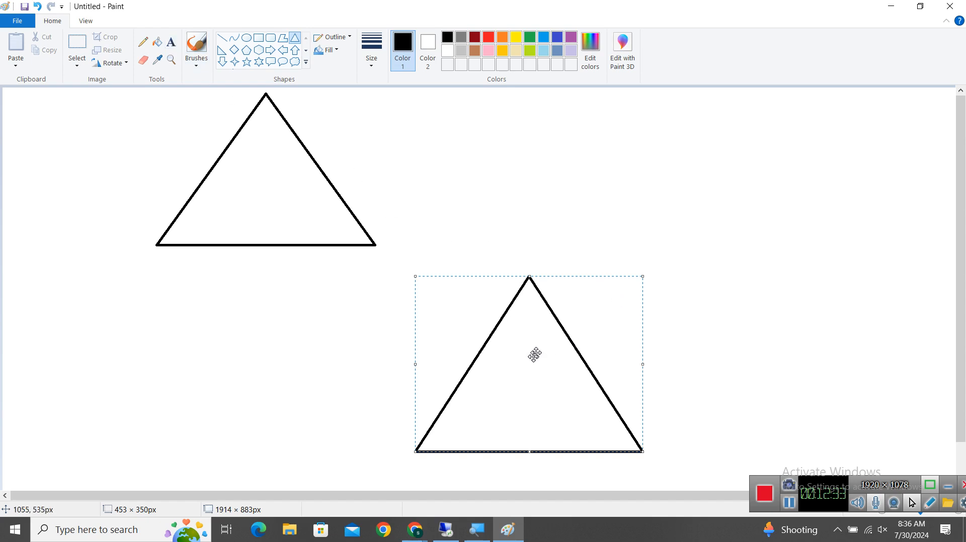
{"action": "left_click_drag", "start_coordinate": [533, 356], "coordinate": [684, 184]}
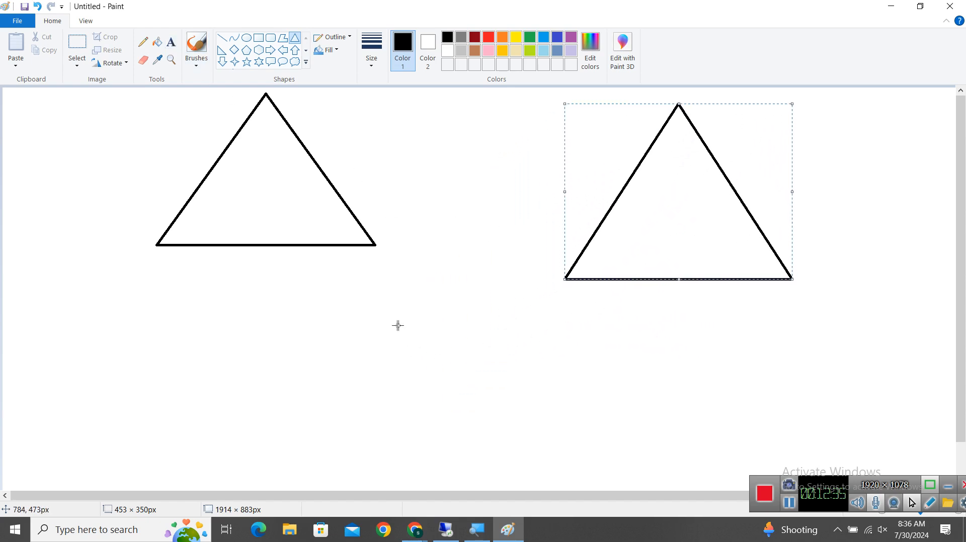
{"action": "left_click_drag", "start_coordinate": [567, 278], "coordinate": [587, 254]}
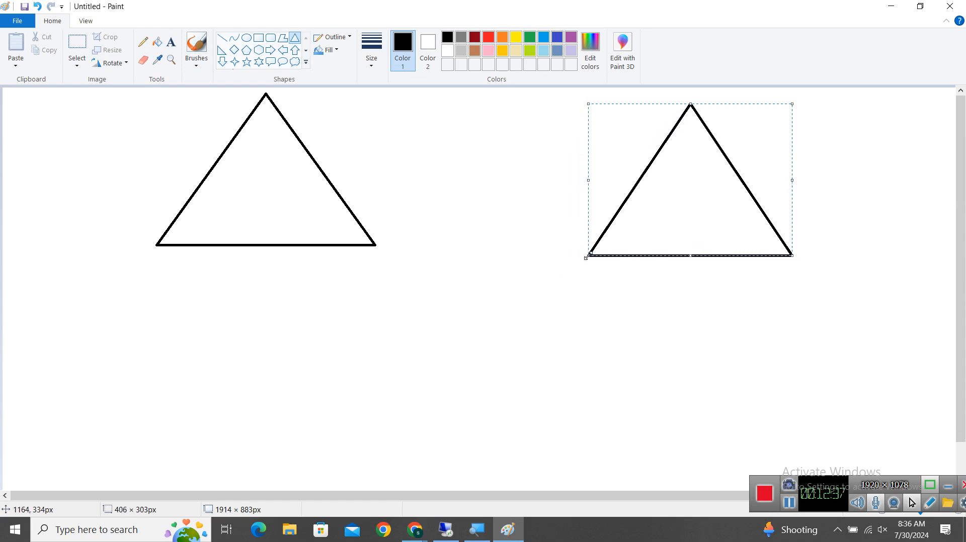
{"action": "left_click_drag", "start_coordinate": [647, 222], "coordinate": [663, 215]}
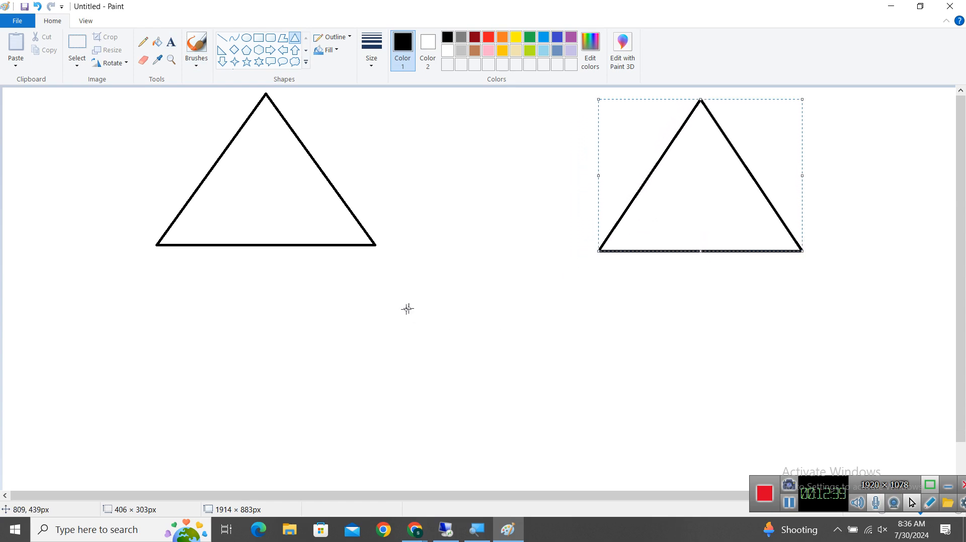
Step: Draw a third triangle of about 451 × 318 px and place it below and between the other two
{"action": "mouse_move", "coordinate": [407, 309]}
{"action": "left_mouse_down"}
{"action": "mouse_move", "coordinate": [524, 433]}
{"action": "mouse_move", "coordinate": [633, 468]}
{"action": "left_mouse_up"}
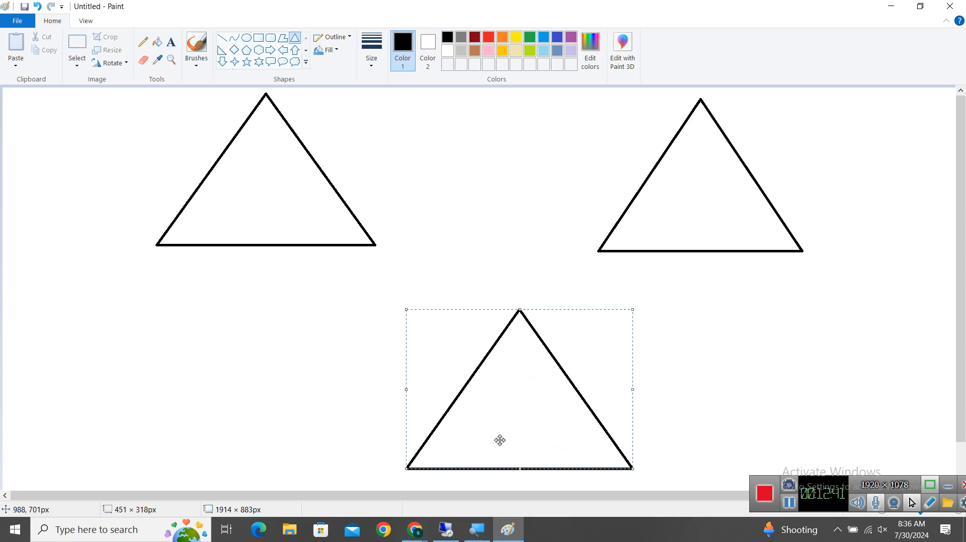
{"action": "left_click_drag", "start_coordinate": [500, 441], "coordinate": [469, 446]}
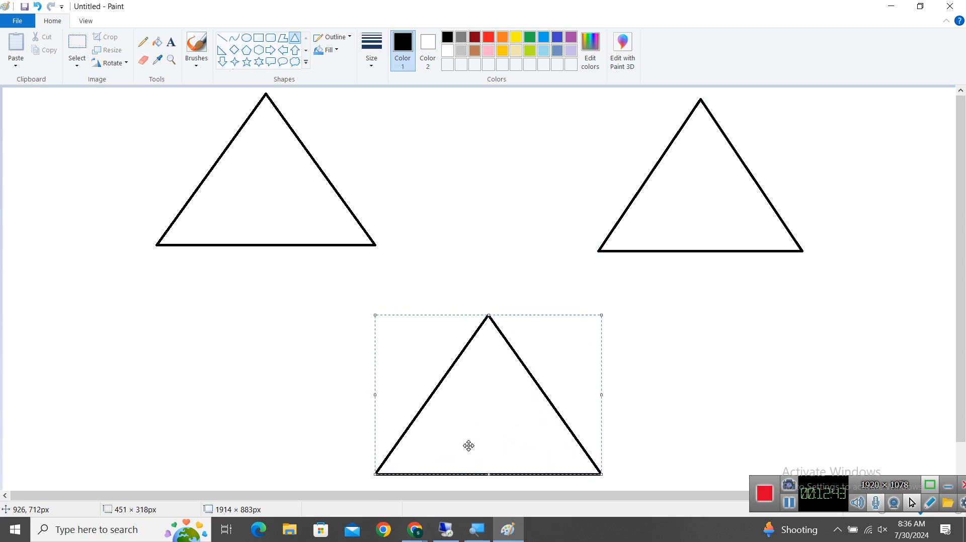
{"action": "left_click", "coordinate": [497, 241]}
Step: Draw a cloud callout of about 267 × 207 px between the three triangles and enlarge it slightly
{"action": "left_click", "coordinate": [295, 62]}
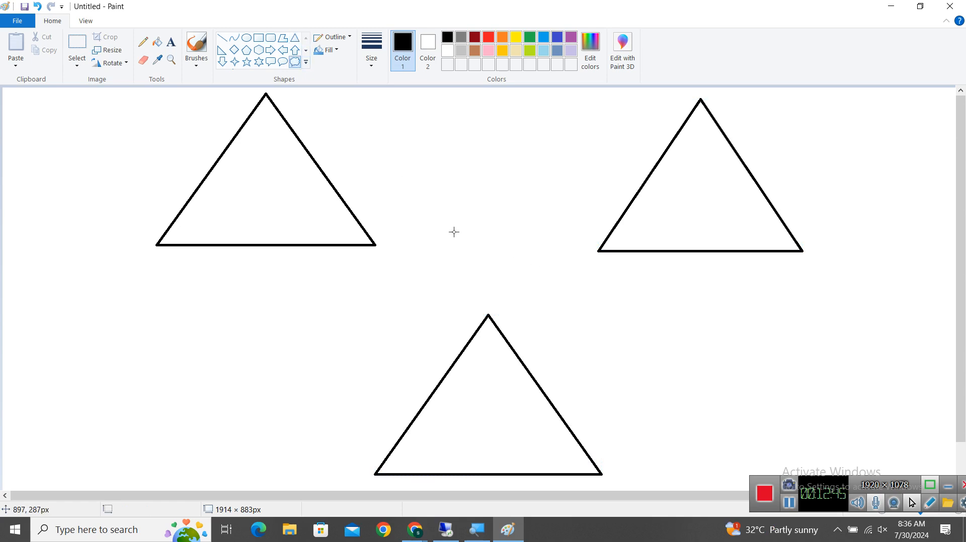
{"action": "left_click_drag", "start_coordinate": [420, 205], "coordinate": [554, 308]}
{"action": "left_click_drag", "start_coordinate": [491, 242], "coordinate": [489, 215]}
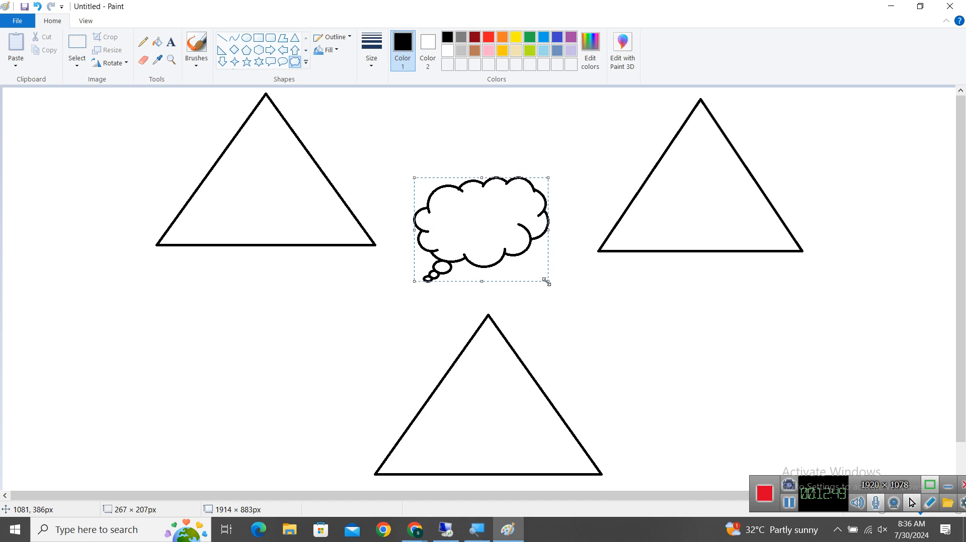
{"action": "left_click_drag", "start_coordinate": [546, 282], "coordinate": [559, 290]}
{"action": "left_click", "coordinate": [626, 340]}
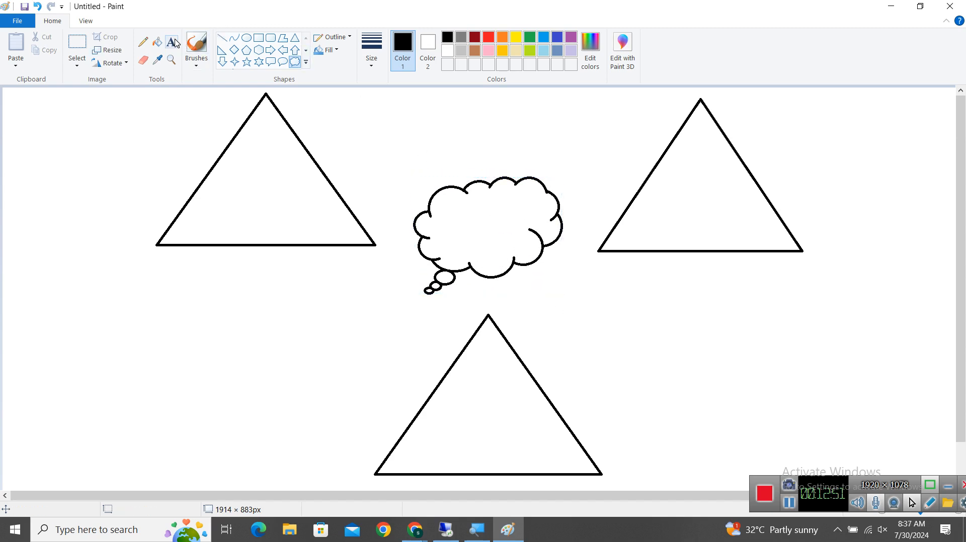
Step: Label the upper-left triangle with the two-line text "PDC" and "Domain-01"
{"action": "left_click", "coordinate": [176, 44]}
{"action": "left_click", "coordinate": [236, 175]}
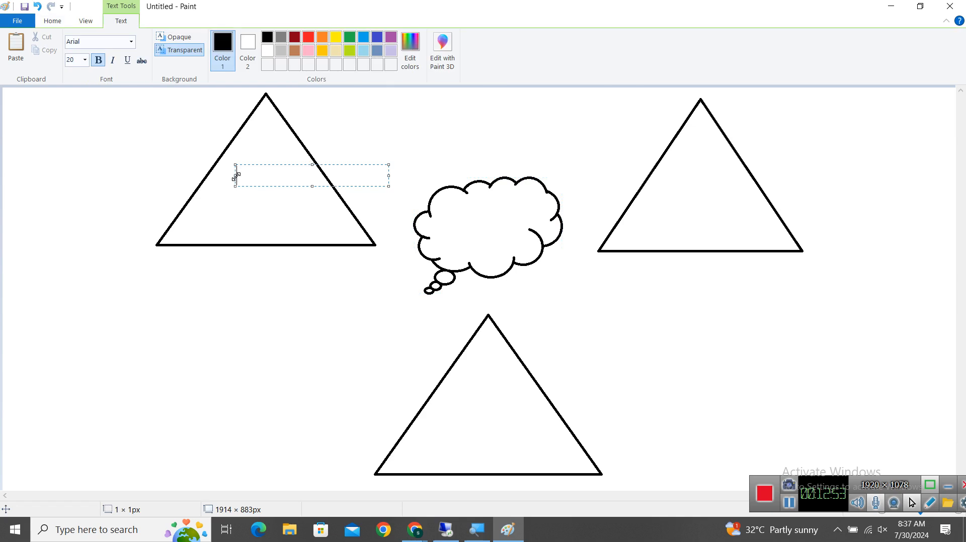
{"action": "type", "text": "PDC"}
{"action": "key", "text": "Return"}
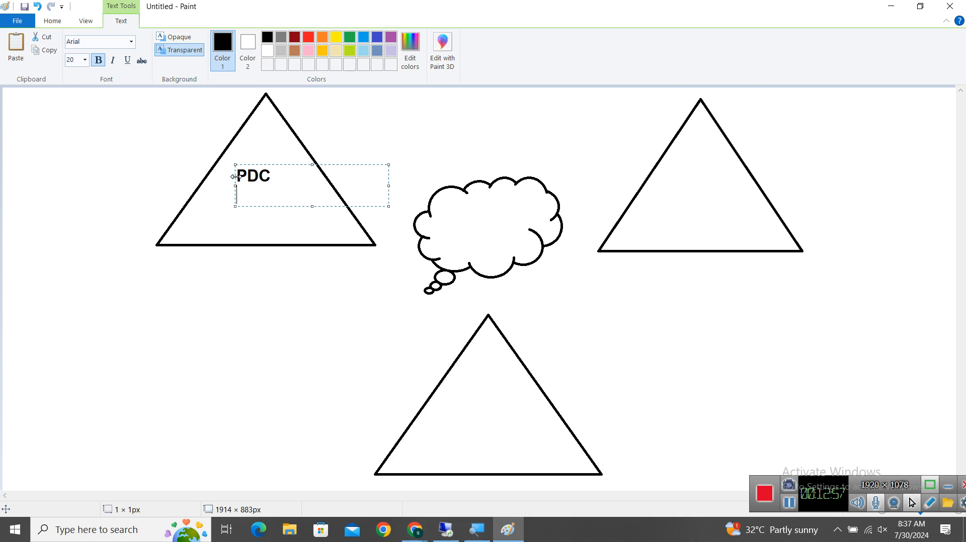
{"action": "type", "text": "Domaoin"}
{"action": "key", "text": "BackSpace"}
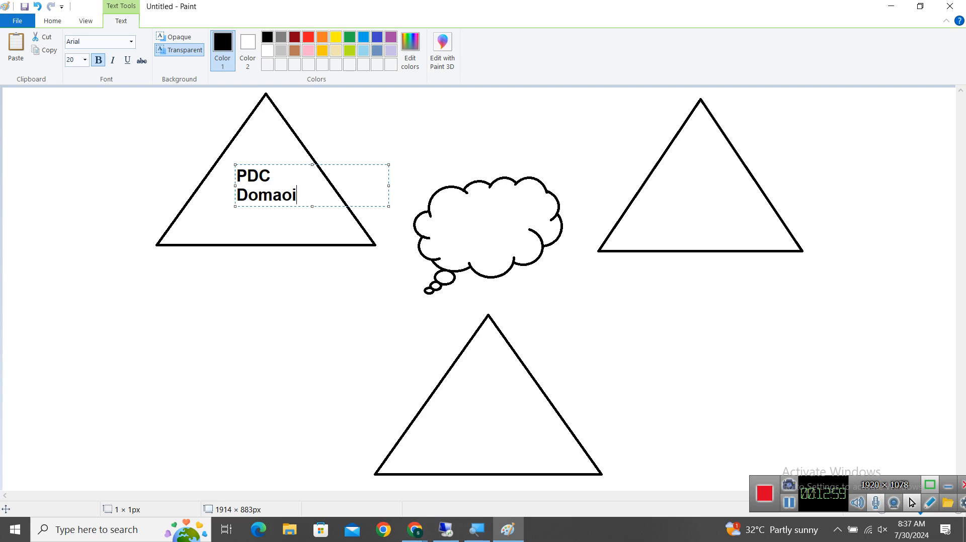
{"action": "key", "text": "BackSpace"}
{"action": "key", "text": "BackSpace"}
{"action": "type", "text": "in-0"}
Step: Label the upper-right triangle with the two-line text "CDC" and "Domain-02"
{"action": "left_click", "coordinate": [655, 181]}
{"action": "left_click", "coordinate": [656, 178]}
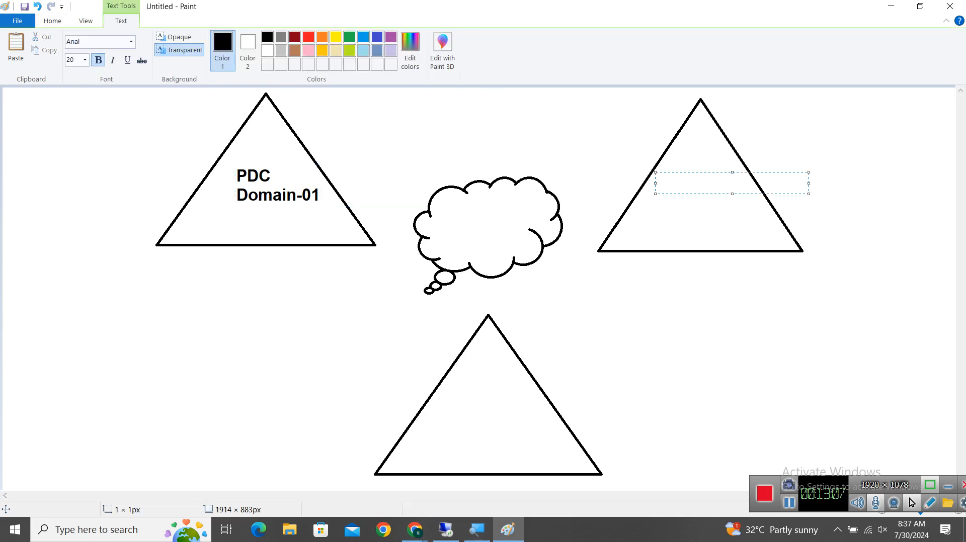
{"action": "type", "text": "CDC"}
{"action": "key", "text": "Return"}
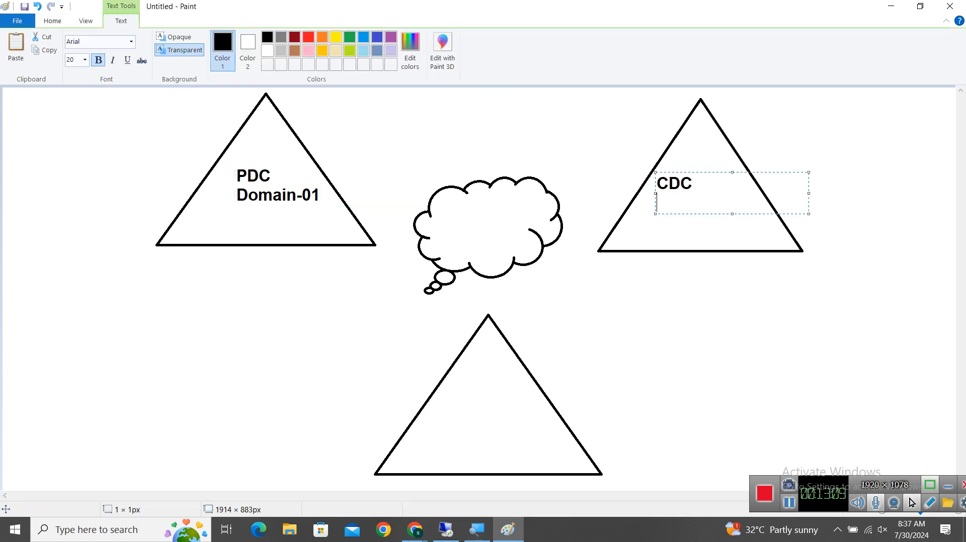
{"action": "type", "text": "Domain"}
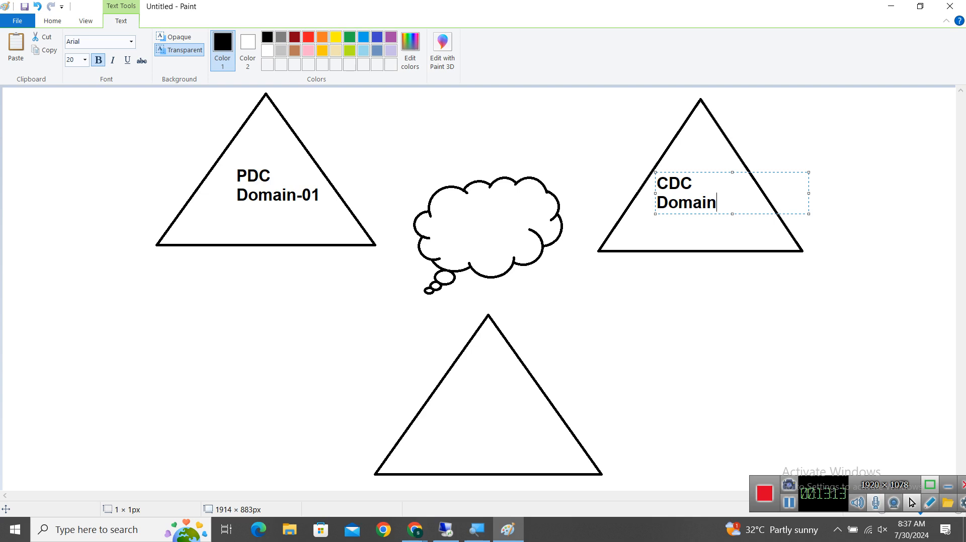
{"action": "type", "text": " n02"}
Step: Label the lower triangle with the two-line text "TreeDC" and "Domain-03"
{"action": "left_click", "coordinate": [443, 391]}
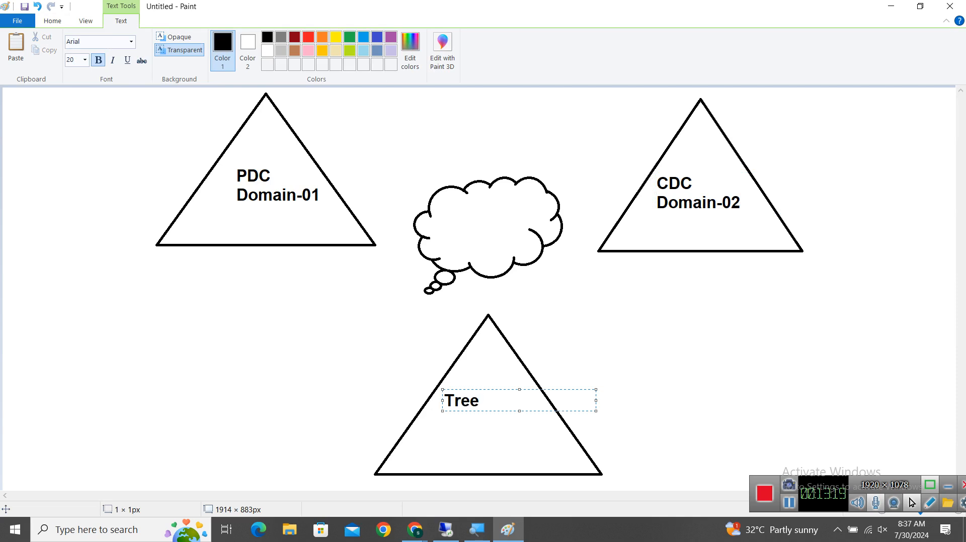
{"action": "type", "text": "Treed"}
{"action": "key", "text": "BackSpace"}
{"action": "type", "text": "DC"}
{"action": "key", "text": "Return"}
{"action": "type", "text": "Doma"}
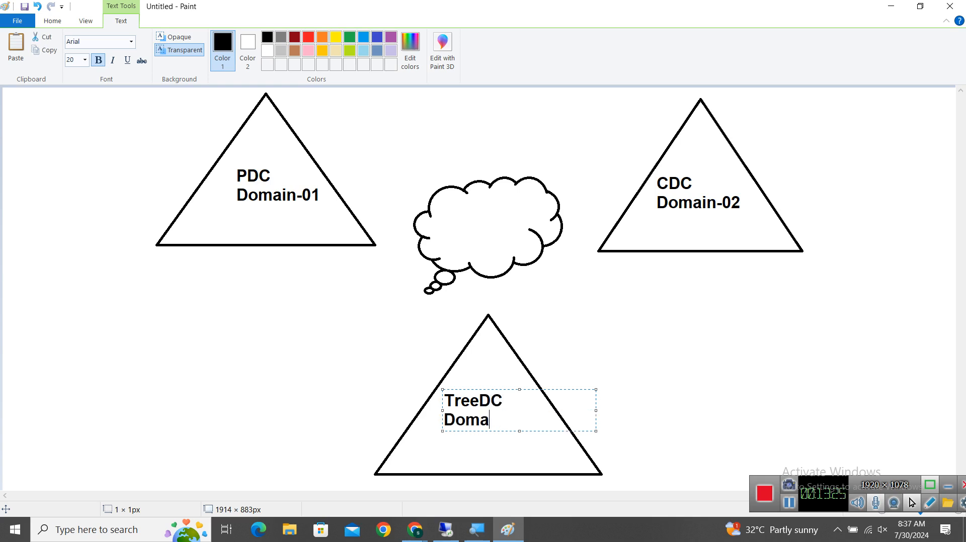
{"action": "type", "text": "in-03"}
{"action": "left_click", "coordinate": [324, 379]}
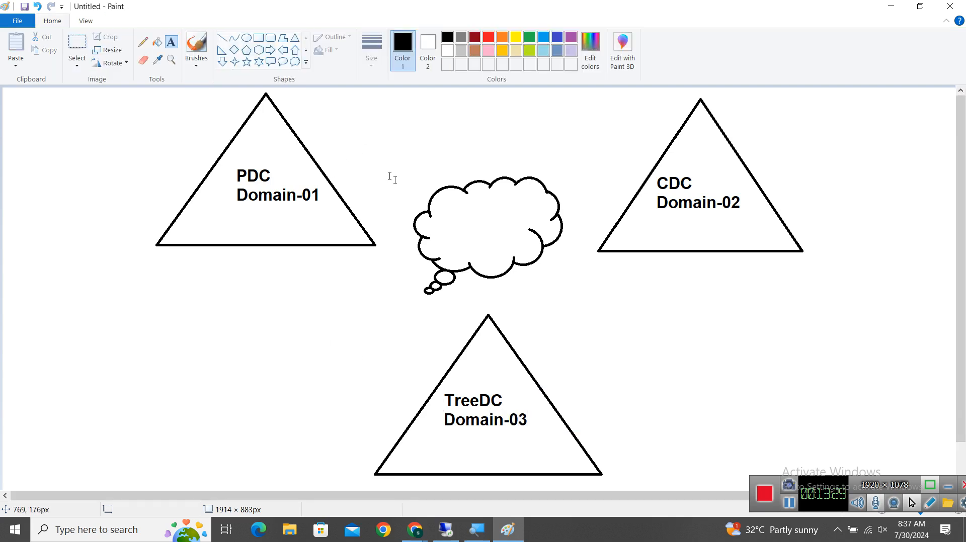
Step: Write "WAN" inside the cloud and "LINK" just below it as separate text
{"action": "left_click", "coordinate": [453, 206]}
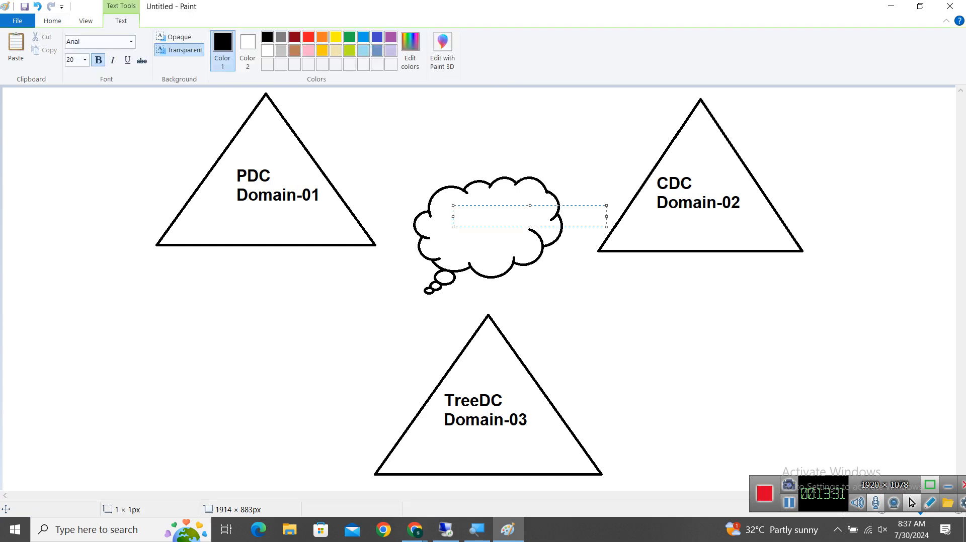
{"action": "type", "text": "WAN"}
{"action": "left_click", "coordinate": [463, 244]}
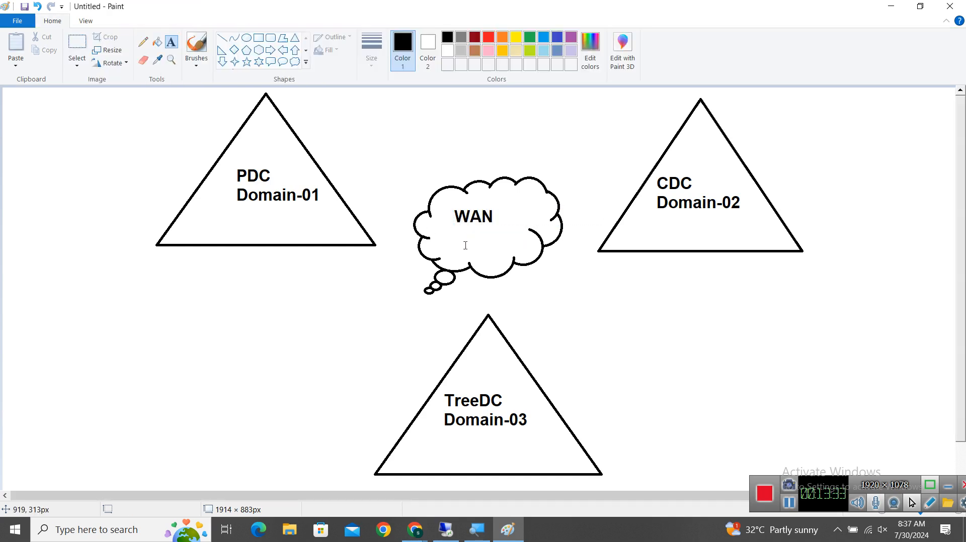
{"action": "left_click", "coordinate": [467, 228]}
{"action": "type", "text": "LI"}
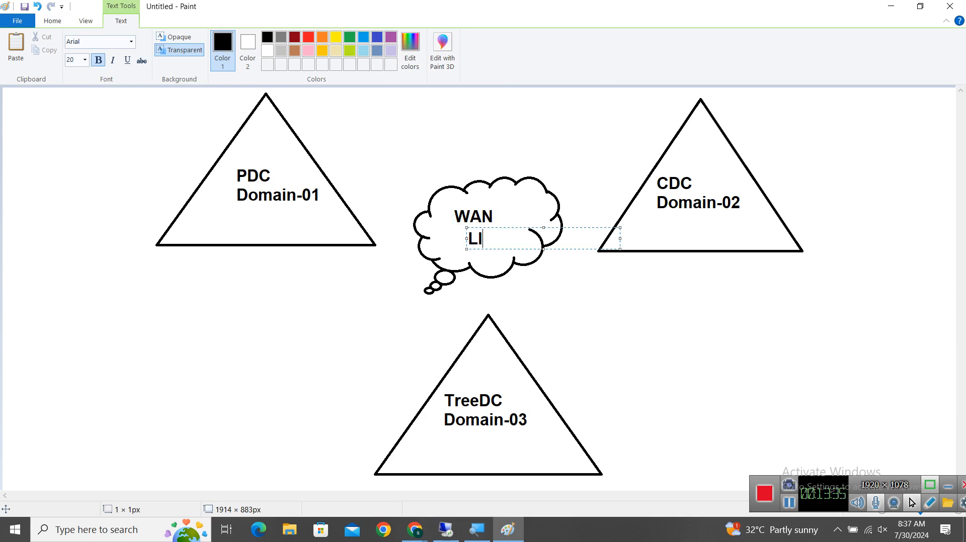
{"action": "type", "text": "NK"}
{"action": "left_click", "coordinate": [567, 323]}
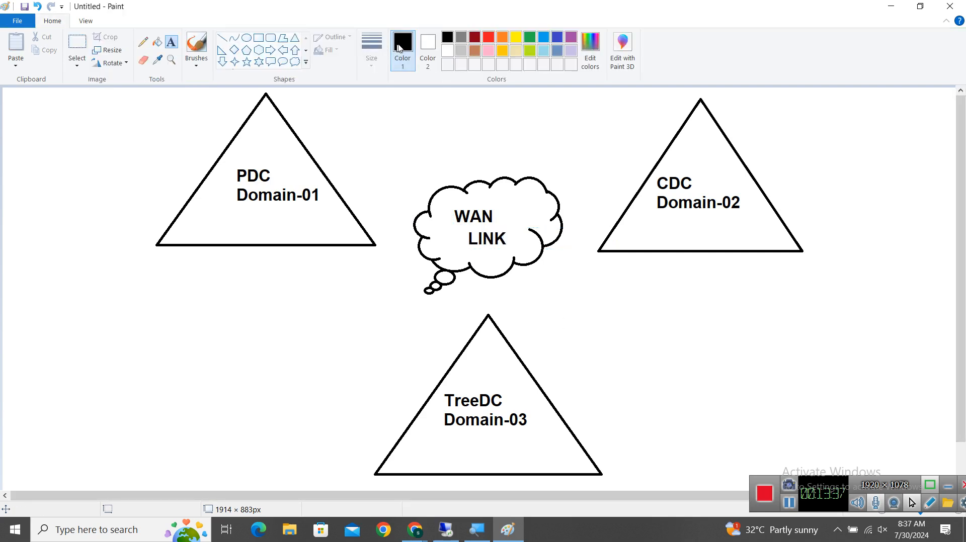
Step: Draw three straight red lines connecting the cloud to the PDC, CDC and TreeDC triangles
{"action": "left_click", "coordinate": [222, 38]}
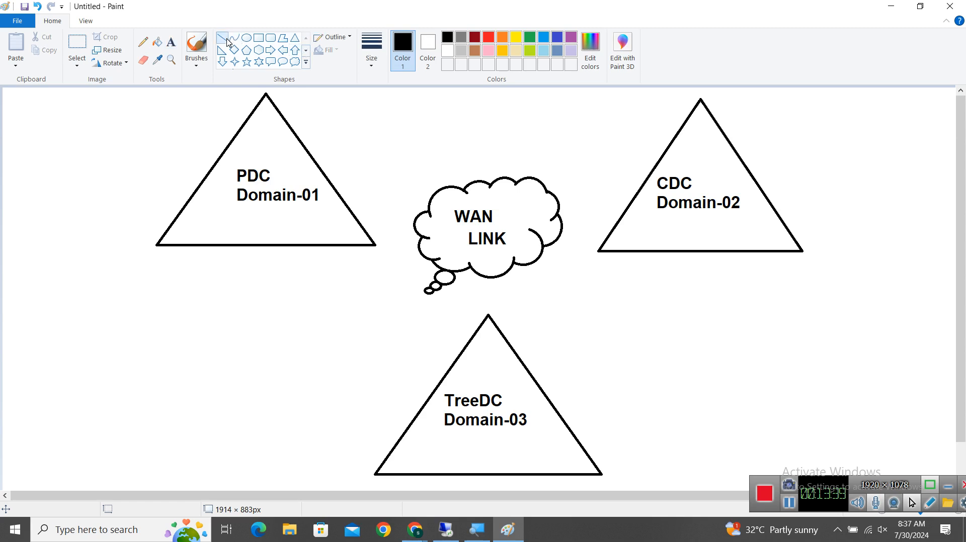
{"action": "left_click", "coordinate": [490, 44]}
{"action": "left_click_drag", "start_coordinate": [340, 192], "coordinate": [417, 213]}
{"action": "left_click_drag", "start_coordinate": [560, 220], "coordinate": [635, 200]}
{"action": "left_click_drag", "start_coordinate": [505, 273], "coordinate": [494, 322]}
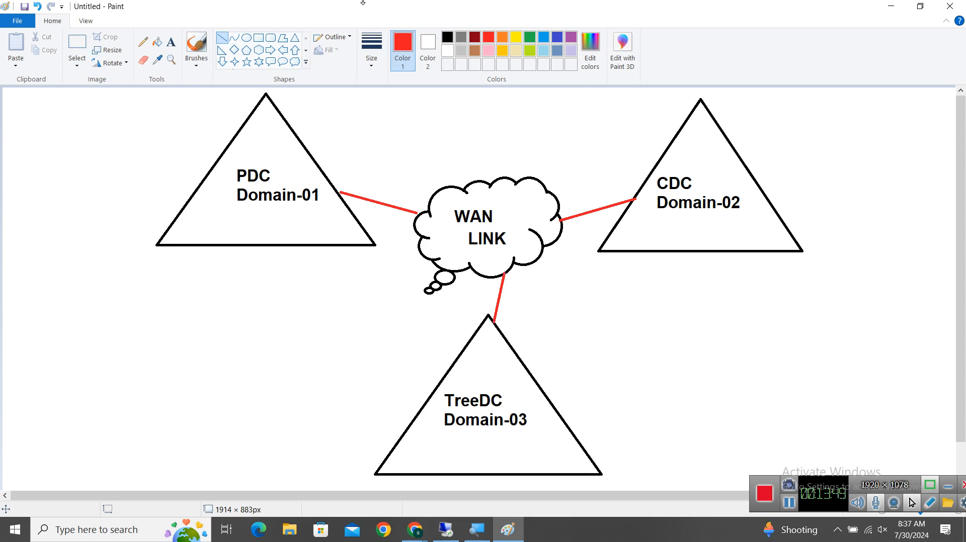
Step: Brush curved blue arrows from the PDC triangle to the CDC triangle and to the TreeDC triangle
{"action": "left_click", "coordinate": [190, 46]}
{"action": "left_click", "coordinate": [371, 51]}
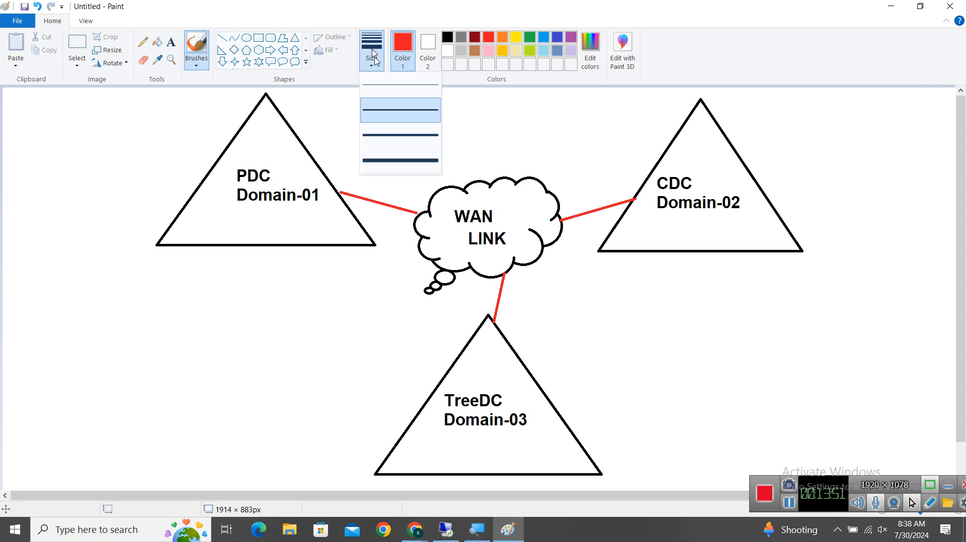
{"action": "left_click", "coordinate": [394, 140]}
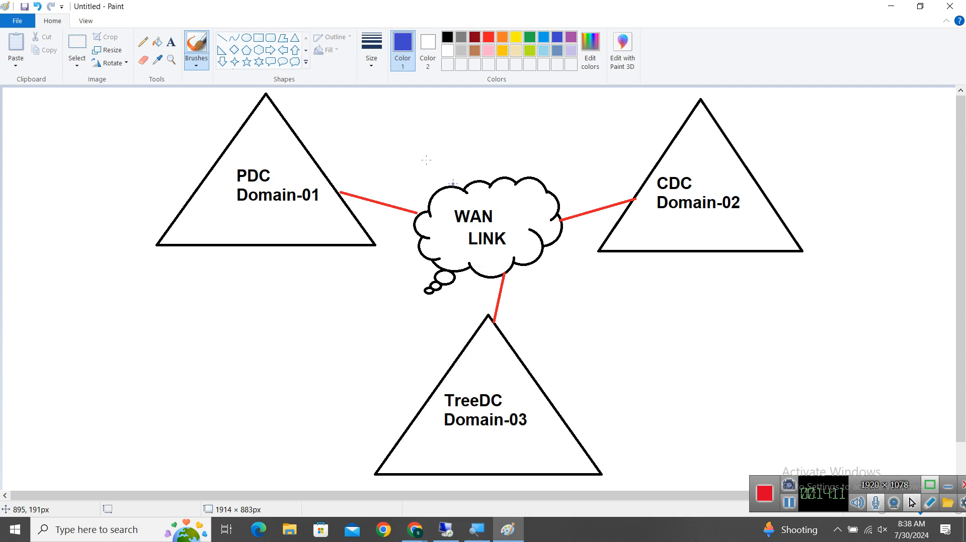
{"action": "mouse_move", "coordinate": [320, 144]}
{"action": "left_mouse_down"}
{"action": "mouse_move", "coordinate": [582, 132]}
{"action": "mouse_move", "coordinate": [657, 152]}
{"action": "mouse_move", "coordinate": [646, 156]}
{"action": "left_mouse_up"}
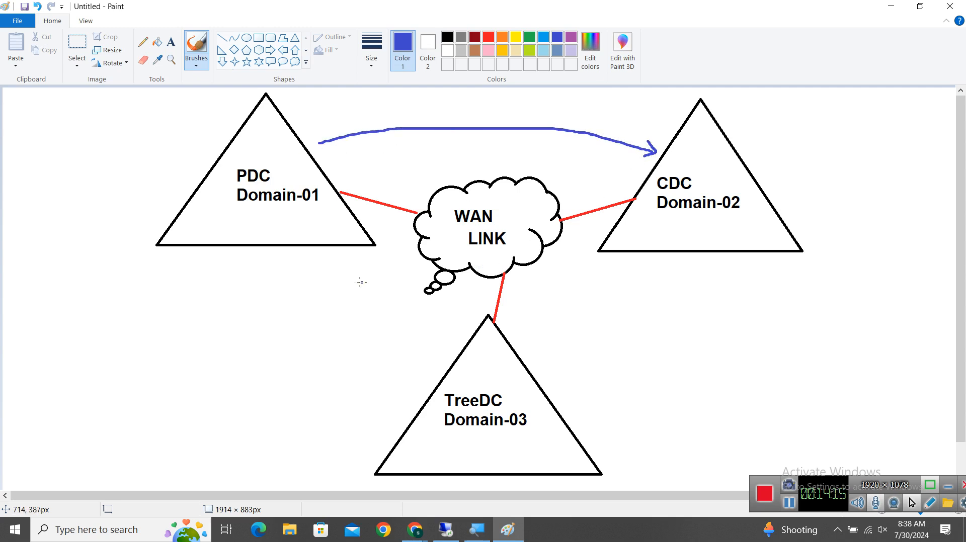
{"action": "mouse_move", "coordinate": [240, 258]}
{"action": "left_mouse_down"}
{"action": "mouse_move", "coordinate": [322, 339]}
{"action": "mouse_move", "coordinate": [422, 382]}
{"action": "mouse_move", "coordinate": [408, 387]}
{"action": "left_mouse_up"}
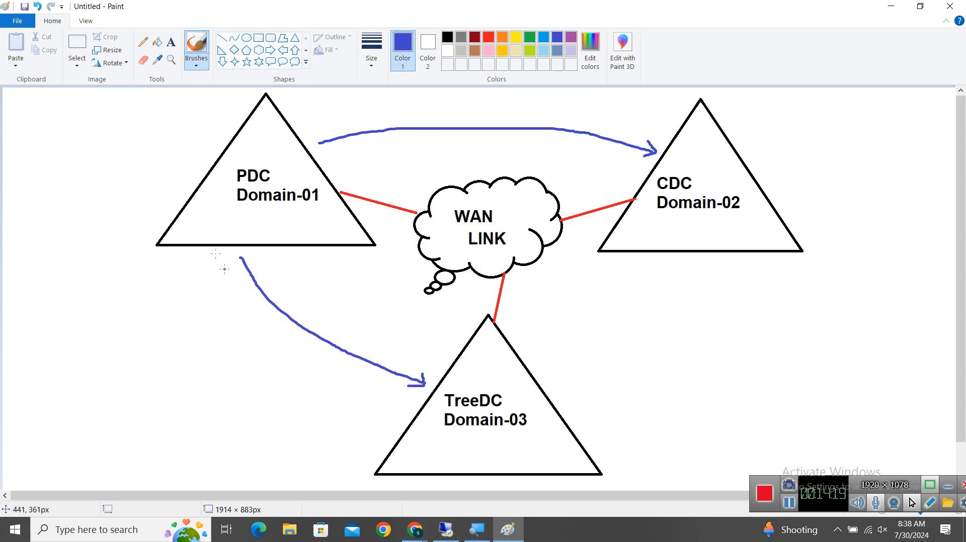
Step: Add the blue text "Trust relationship" above the arrow from PDC to CDC
{"action": "left_click", "coordinate": [171, 43]}
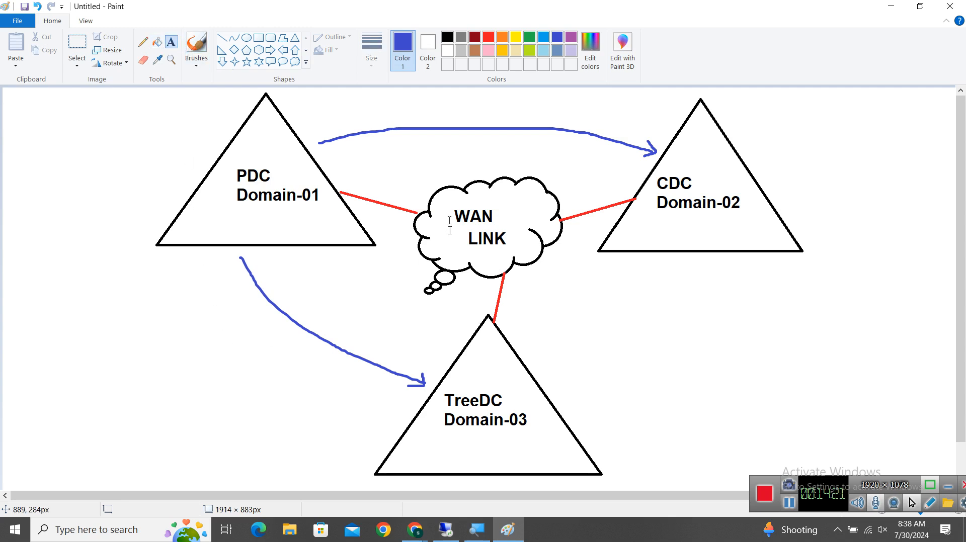
{"action": "left_click", "coordinate": [424, 111]}
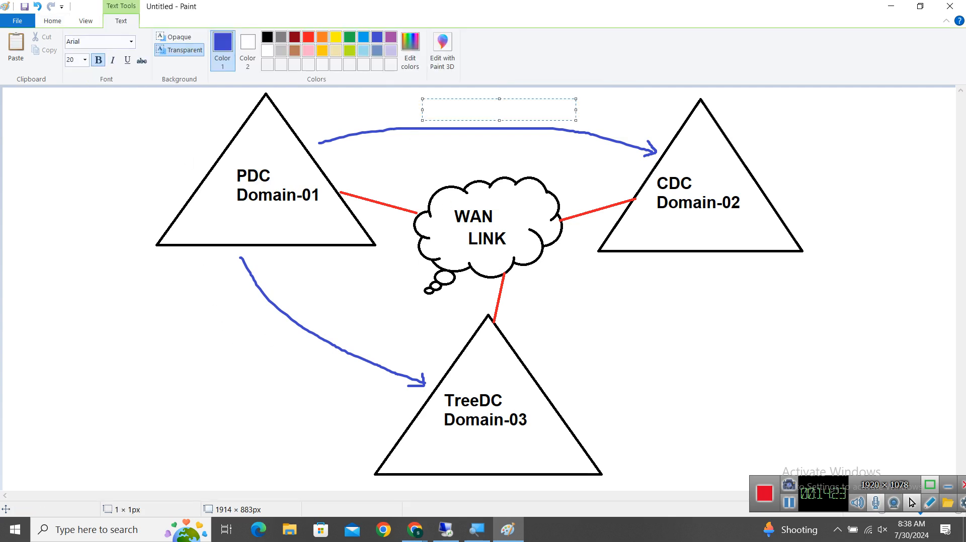
{"action": "type", "text": "Treu"}
{"action": "key", "text": "BackSpace"}
{"action": "key", "text": "BackSpace"}
{"action": "type", "text": "rust relationship"}
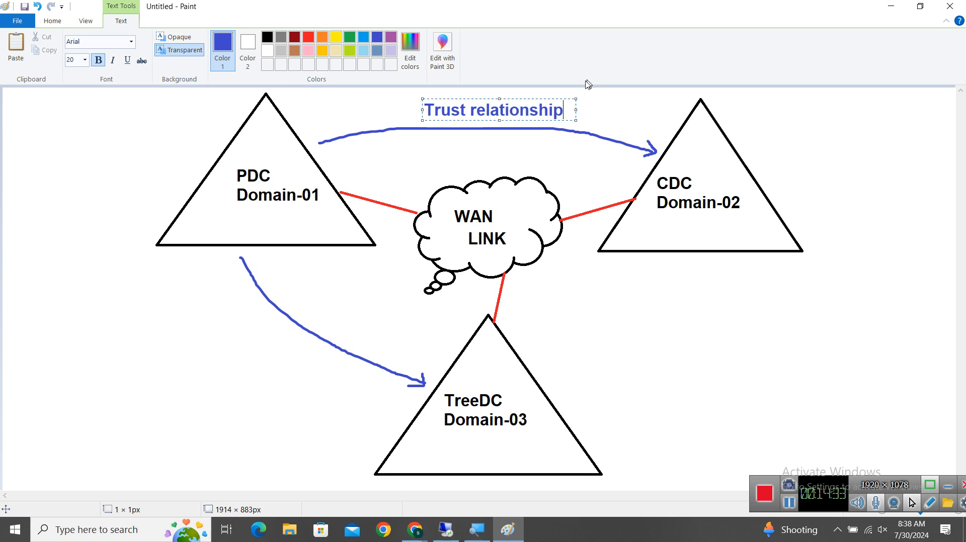
Step: Copy the "Trust relationship" text and start a new text box beside the arrow from PDC to TreeDC
{"action": "left_click_drag", "start_coordinate": [562, 111], "coordinate": [423, 110]}
{"action": "right_click", "coordinate": [443, 106]}
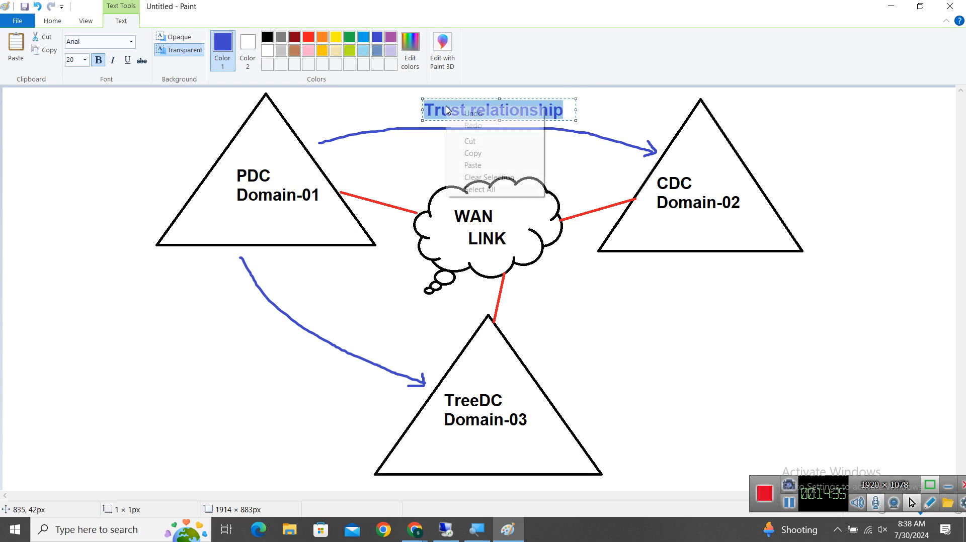
{"action": "left_click", "coordinate": [471, 153]}
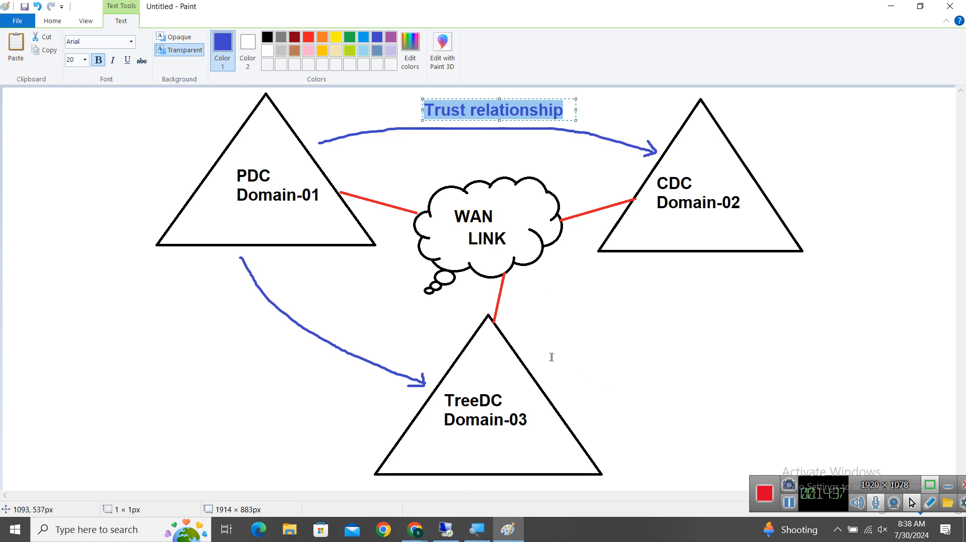
{"action": "left_click", "coordinate": [242, 336]}
{"action": "left_click", "coordinate": [303, 306]}
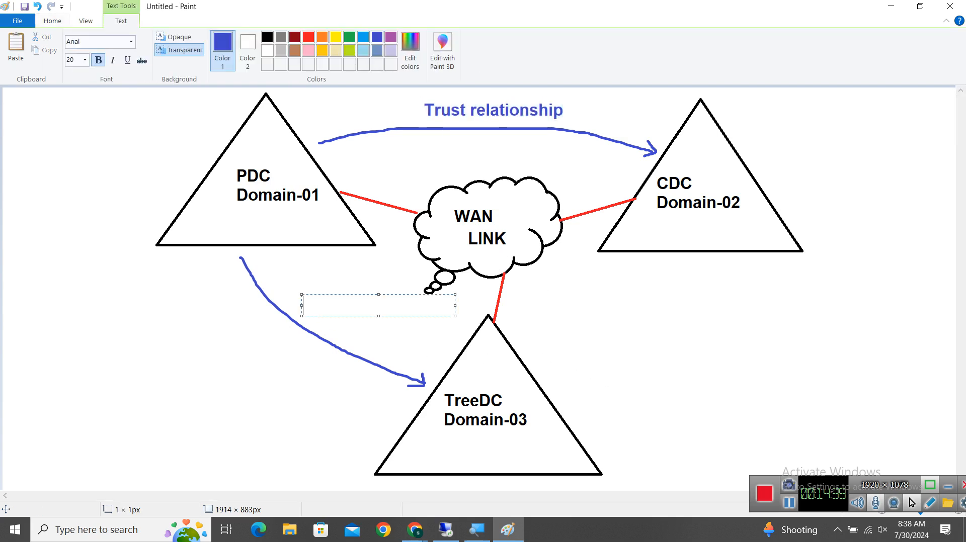
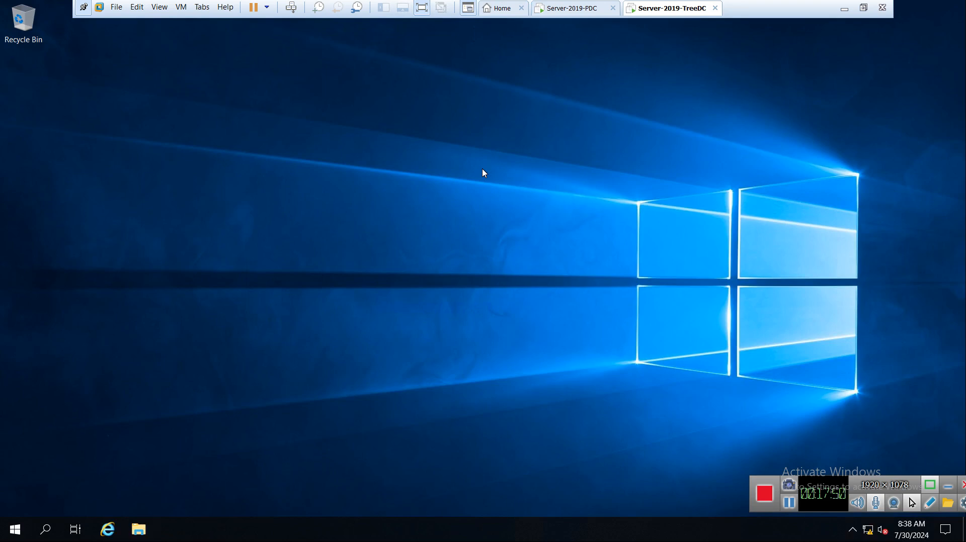
Step: Switch from the Server-2019-TreeDC virtual machine back to the Paint diagram and select the brush
{"action": "left_click", "coordinate": [415, 16]}
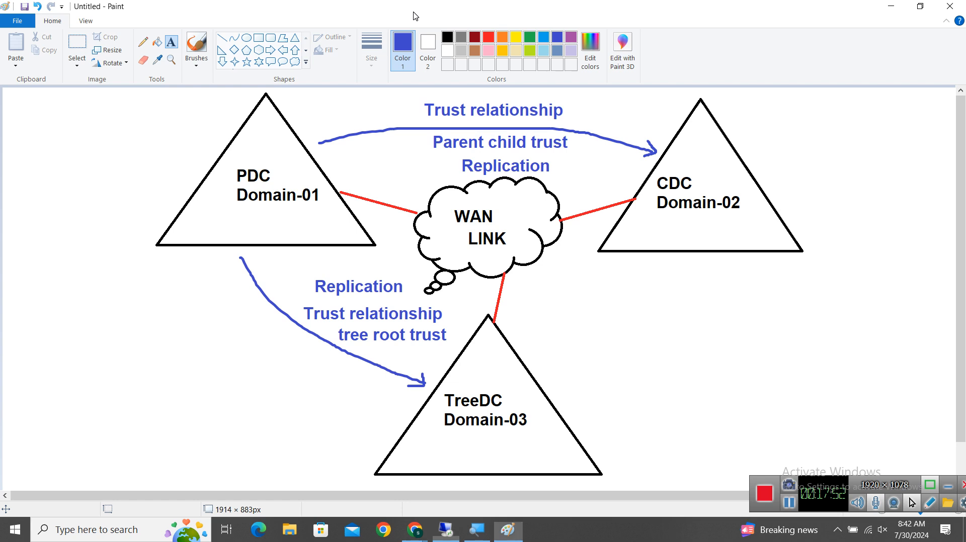
{"action": "left_click", "coordinate": [195, 44]}
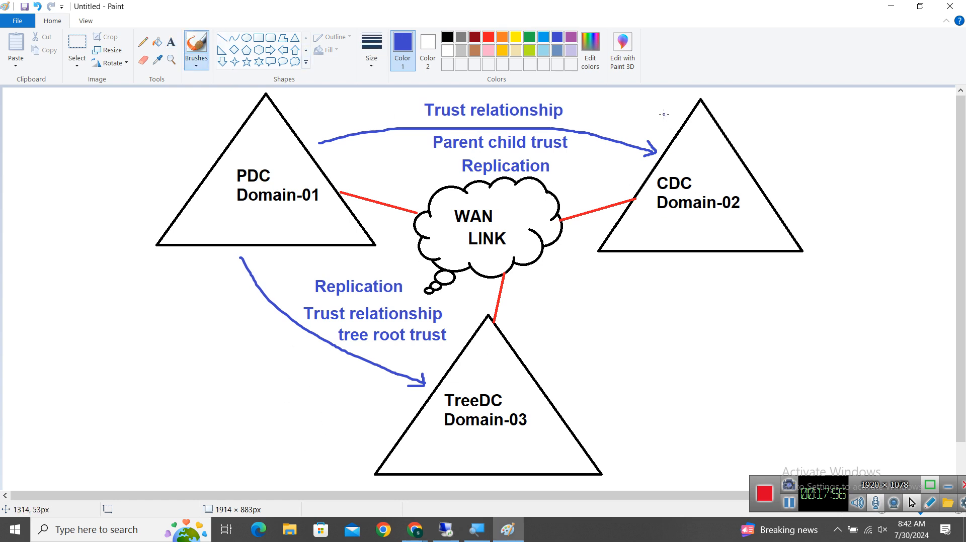
{"action": "mouse_move", "coordinate": [667, 114]}
{"action": "left_mouse_down"}
{"action": "mouse_move", "coordinate": [583, 91]}
{"action": "mouse_move", "coordinate": [487, 88]}
{"action": "left_mouse_up"}
{"action": "left_click_drag", "start_coordinate": [380, 83], "coordinate": [315, 112]}
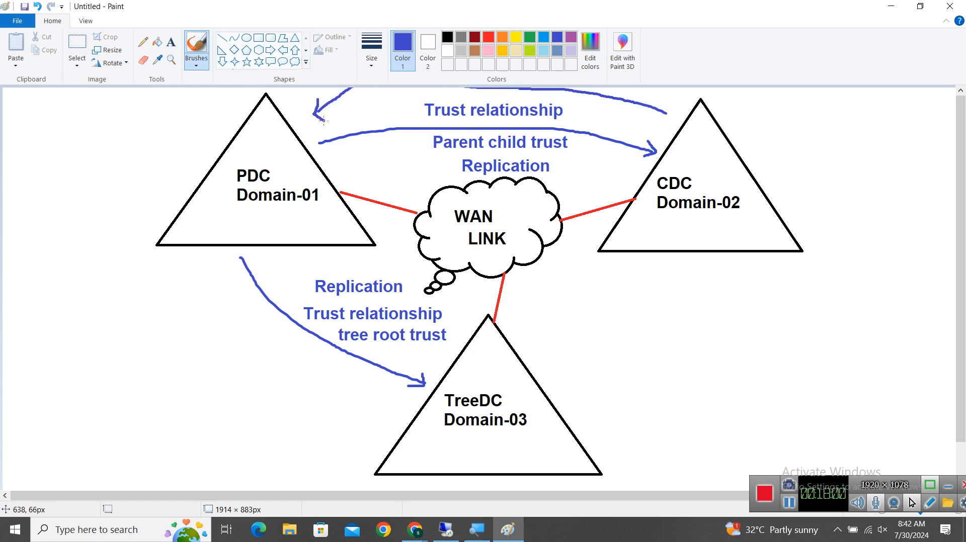
{"action": "mouse_move", "coordinate": [403, 421]}
{"action": "left_mouse_down"}
{"action": "mouse_move", "coordinate": [277, 355]}
{"action": "mouse_move", "coordinate": [229, 260]}
{"action": "mouse_move", "coordinate": [224, 272]}
{"action": "left_mouse_up"}
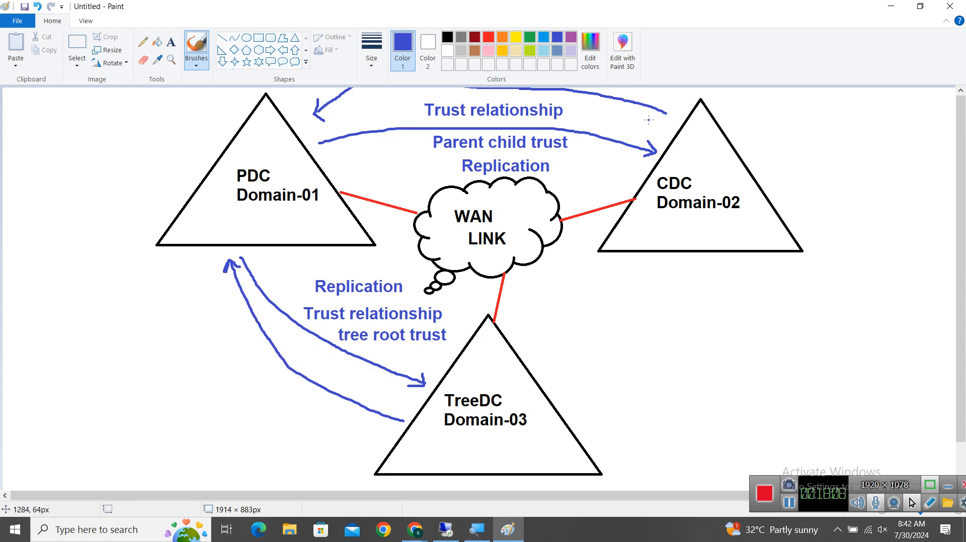
{"action": "key", "text": "ctrl+z"}
{"action": "key", "text": "ctrl+z"}
{"action": "key", "text": "ctrl+z"}
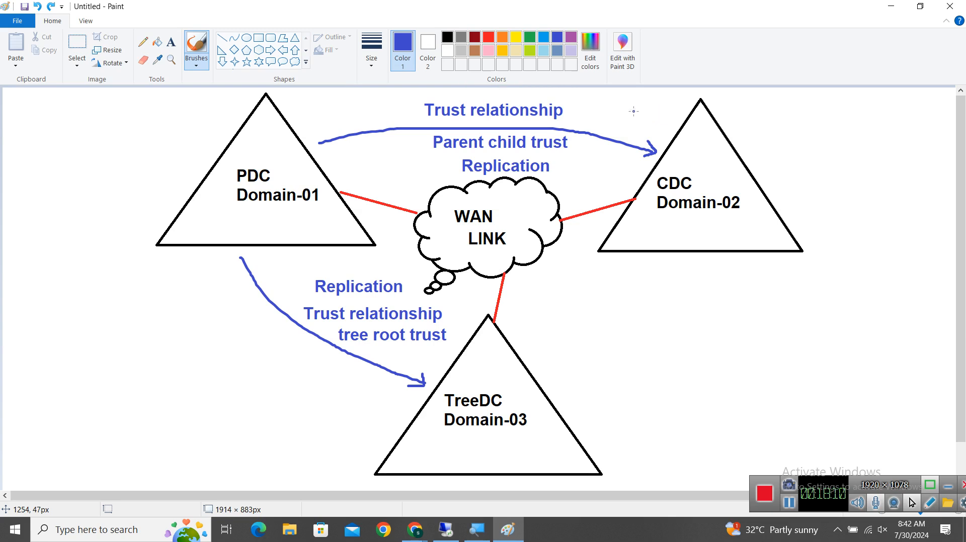
Step: Brush a curved blue return arrow from the CDC triangle to the PDC triangle, just above the "Trust relationship" text
{"action": "mouse_move", "coordinate": [308, 112]}
{"action": "left_mouse_down"}
{"action": "mouse_move", "coordinate": [528, 96]}
{"action": "mouse_move", "coordinate": [659, 115]}
{"action": "left_mouse_up"}
{"action": "left_click_drag", "start_coordinate": [313, 102], "coordinate": [303, 112]}
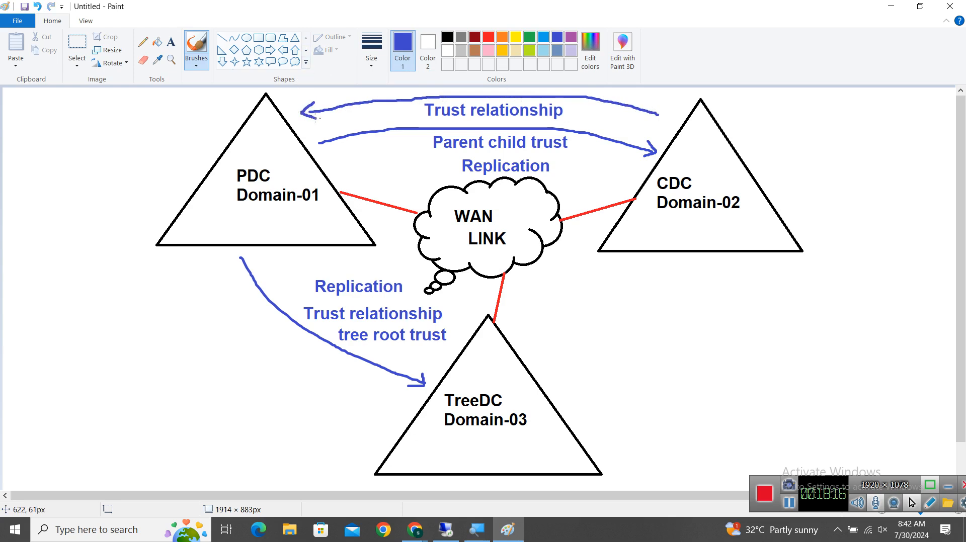
Step: Brush a curved blue return arrow from the TreeDC triangle to the PDC triangle, then switch to the Server-2019-TreeDC virtual machine
{"action": "mouse_move", "coordinate": [409, 414]}
{"action": "left_mouse_down"}
{"action": "mouse_move", "coordinate": [250, 338]}
{"action": "mouse_move", "coordinate": [212, 263]}
{"action": "mouse_move", "coordinate": [209, 272]}
{"action": "mouse_move", "coordinate": [219, 265]}
{"action": "left_mouse_up"}
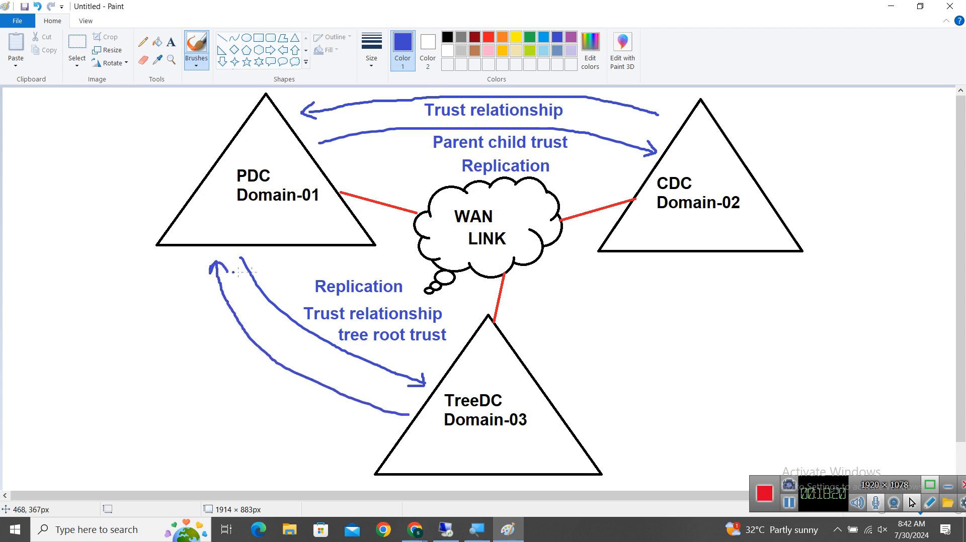
{"action": "left_click", "coordinate": [891, 6]}
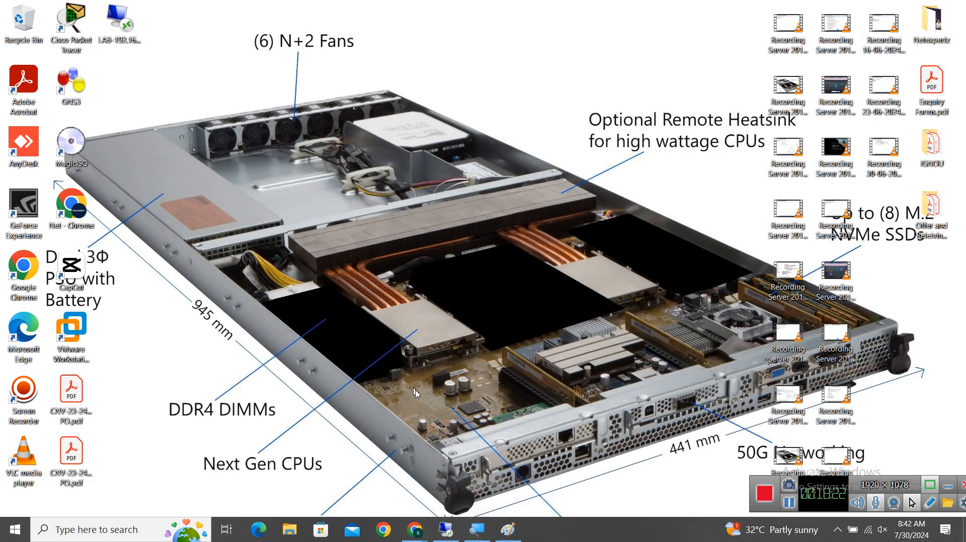
{"action": "left_click", "coordinate": [446, 529]}
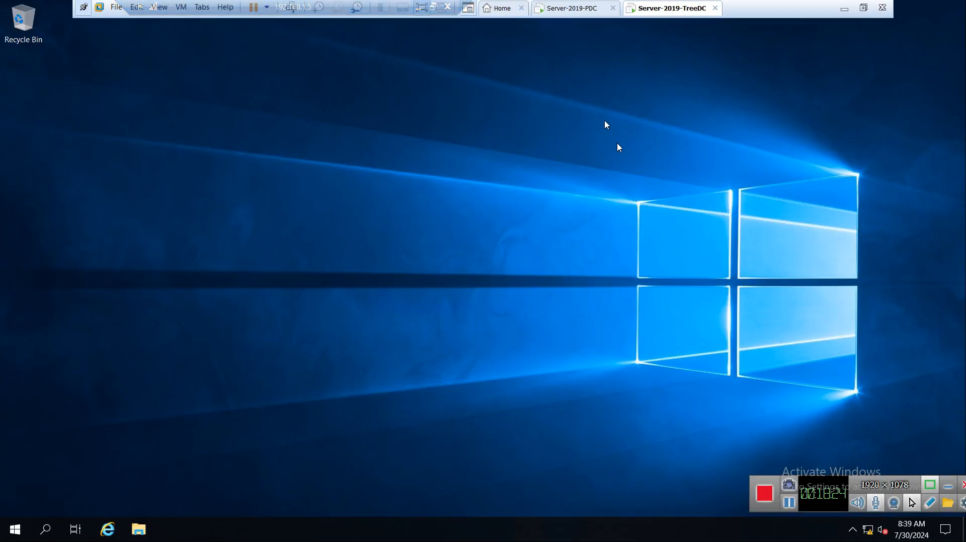
Step: Refresh the TreeDC desktop and open This PC's system properties to check the computer's domain
{"action": "right_click", "coordinate": [325, 177]}
{"action": "left_click", "coordinate": [362, 216]}
{"action": "left_click", "coordinate": [138, 530]}
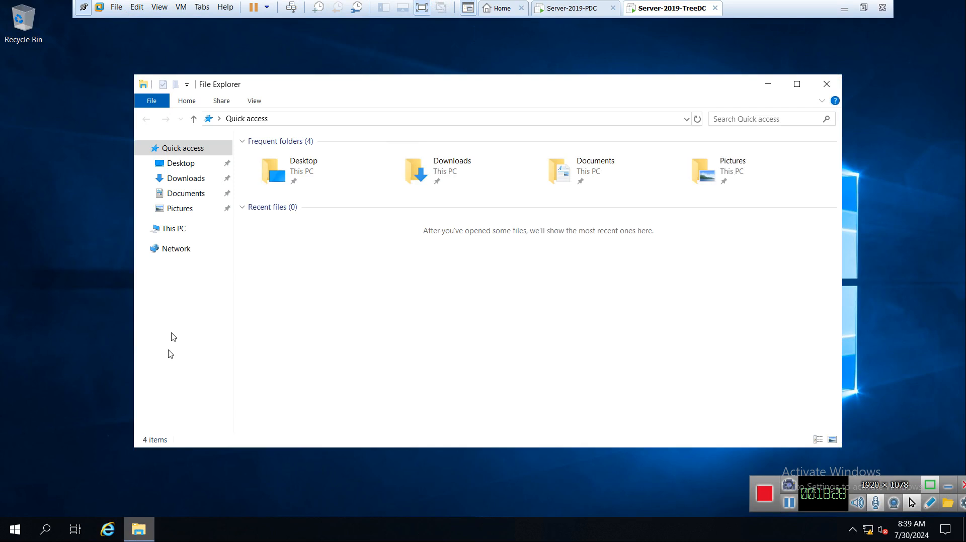
{"action": "left_click", "coordinate": [173, 230]}
{"action": "right_click", "coordinate": [174, 230]}
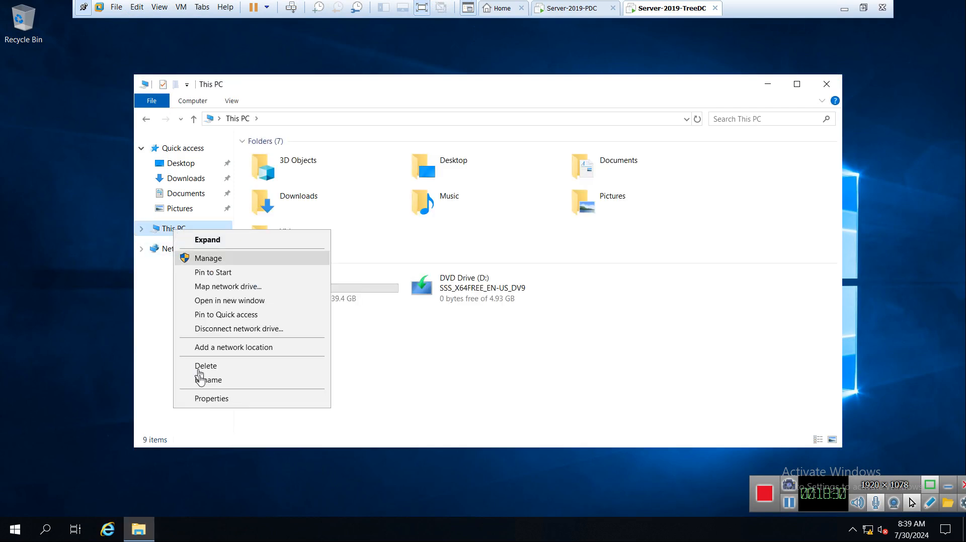
{"action": "left_click", "coordinate": [204, 400]}
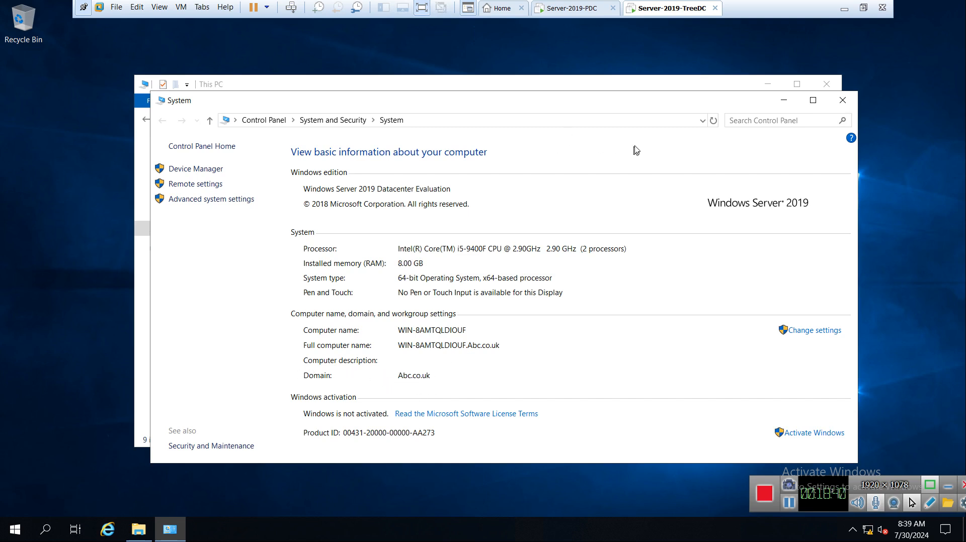
Step: Switch to the Server-2019-PDC virtual machine and unlock it by entering the ABC domain administrator's password
{"action": "left_click", "coordinate": [573, 14]}
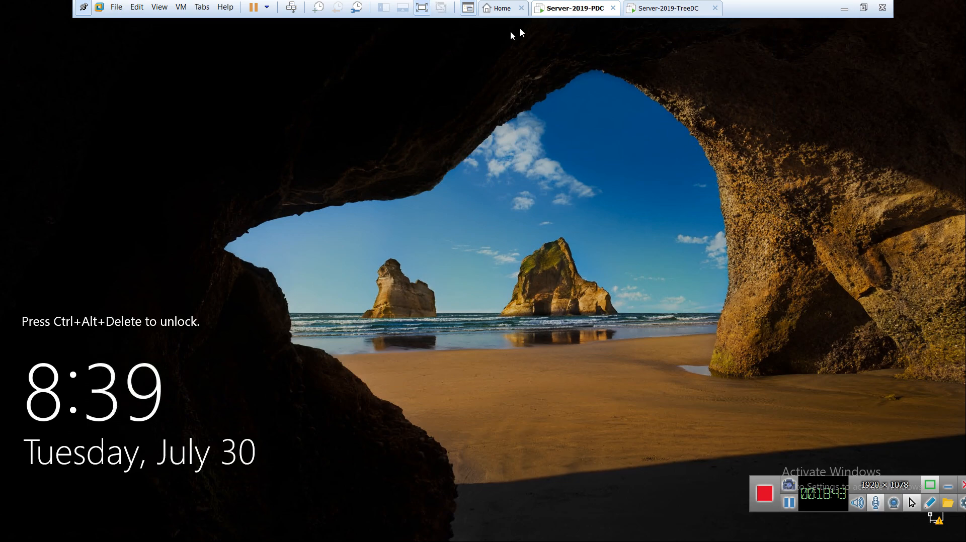
{"action": "right_click", "coordinate": [569, 10]}
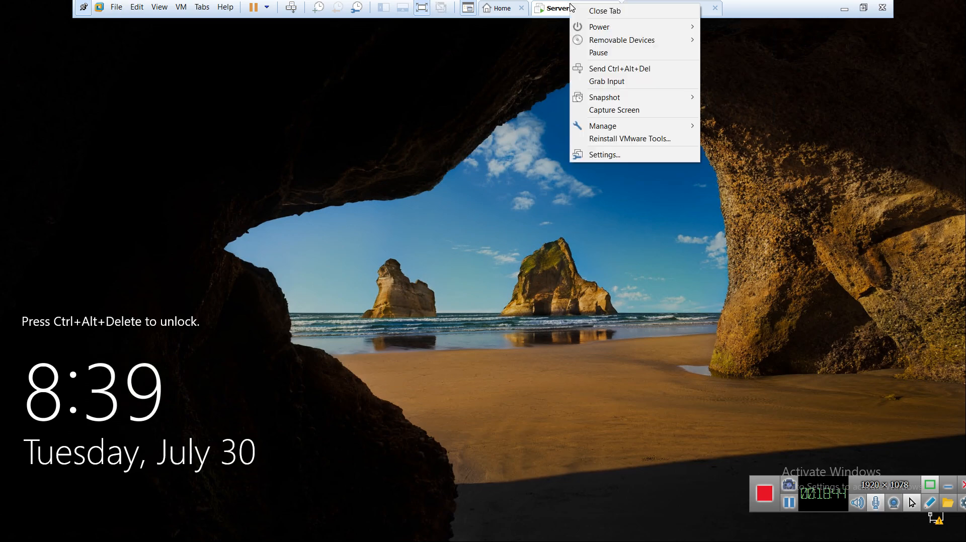
{"action": "left_click", "coordinate": [609, 69]}
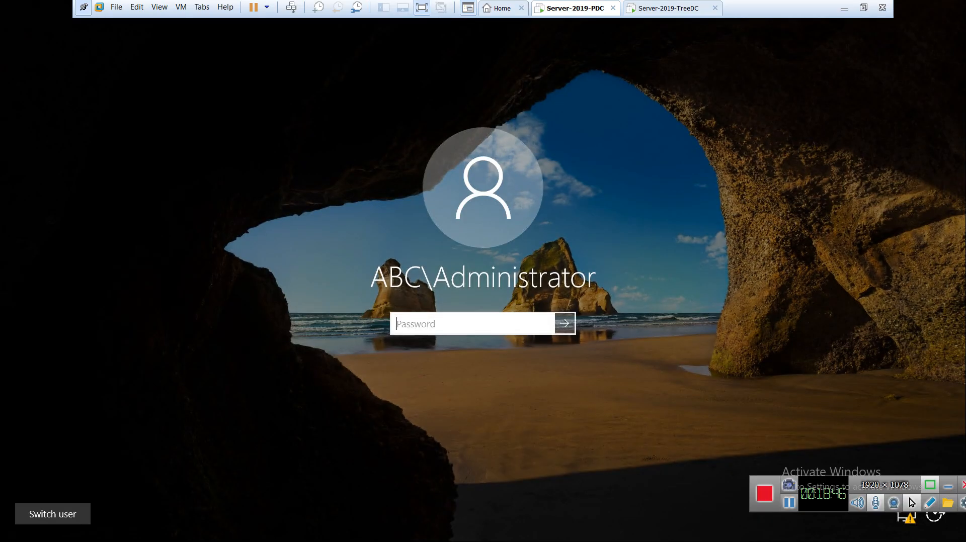
{"action": "type", "text": "•••••••"}
{"action": "key", "text": "Return"}
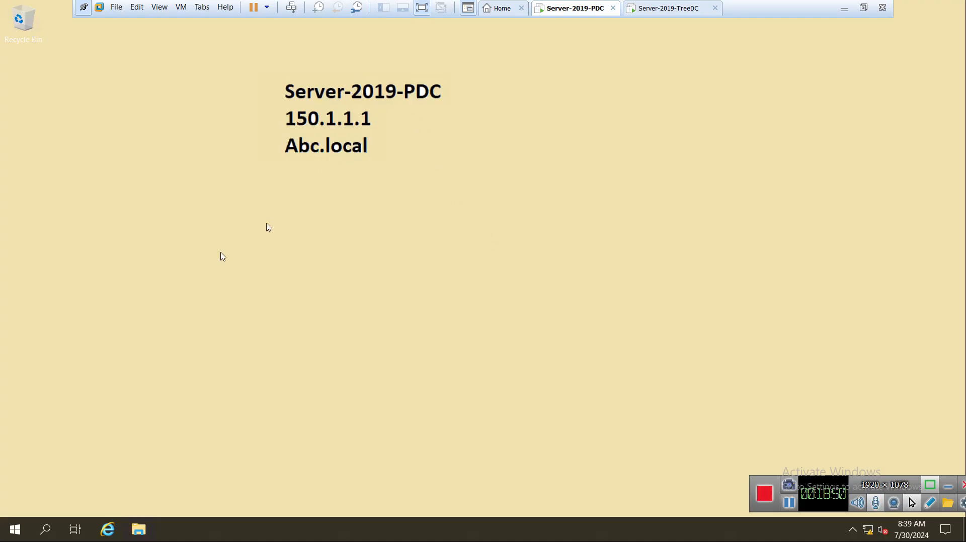
Step: Open This PC's system properties on Server-2019-PDC to check its domain
{"action": "left_click", "coordinate": [137, 533]}
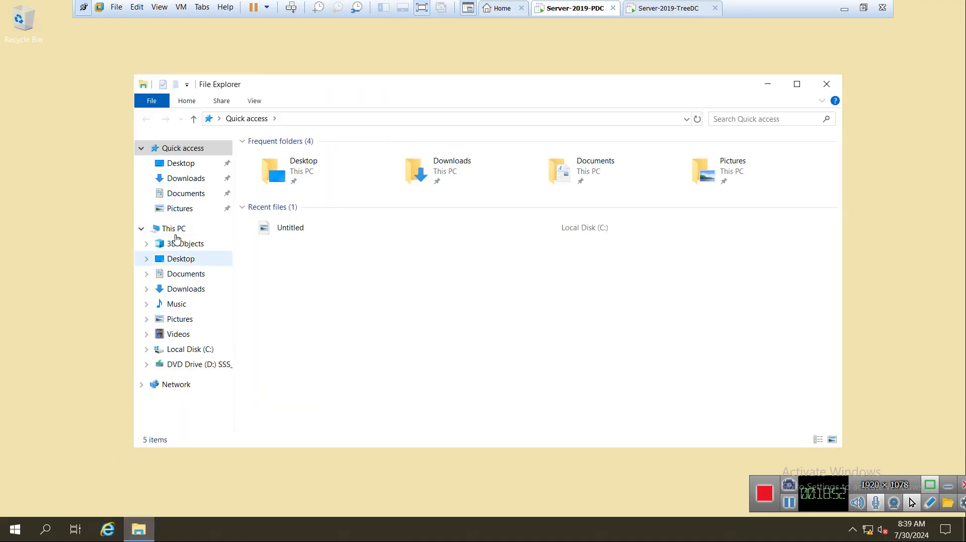
{"action": "right_click", "coordinate": [174, 233]}
{"action": "left_click", "coordinate": [221, 402]}
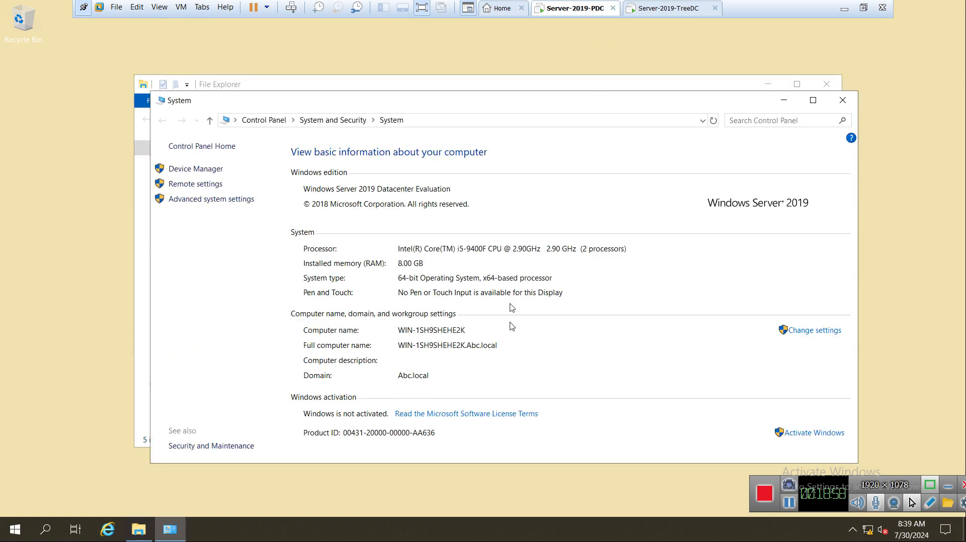
Step: Return to Server-2019-TreeDC and open Active Directory Domains and Trusts in a maximized window
{"action": "left_click", "coordinate": [655, 17]}
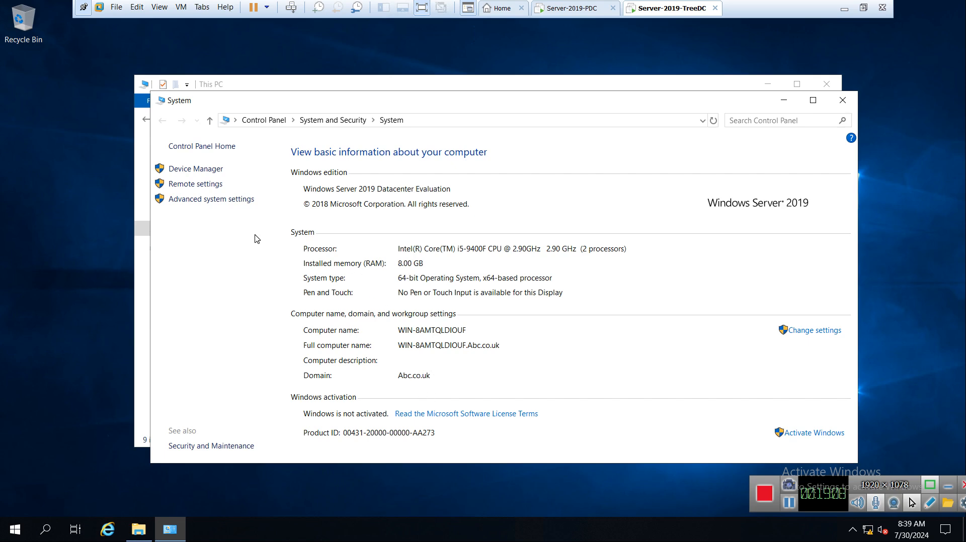
{"action": "left_click", "coordinate": [15, 537]}
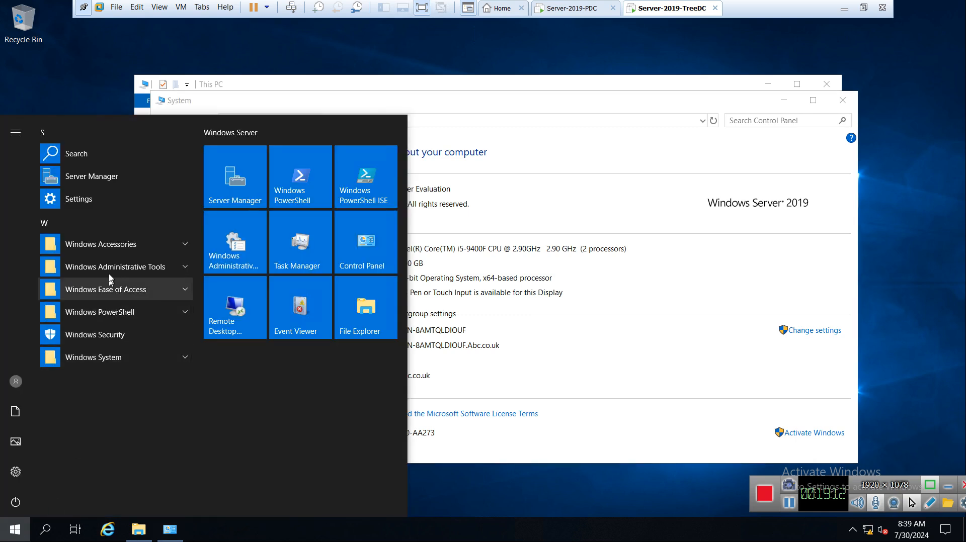
{"action": "left_click", "coordinate": [111, 268]}
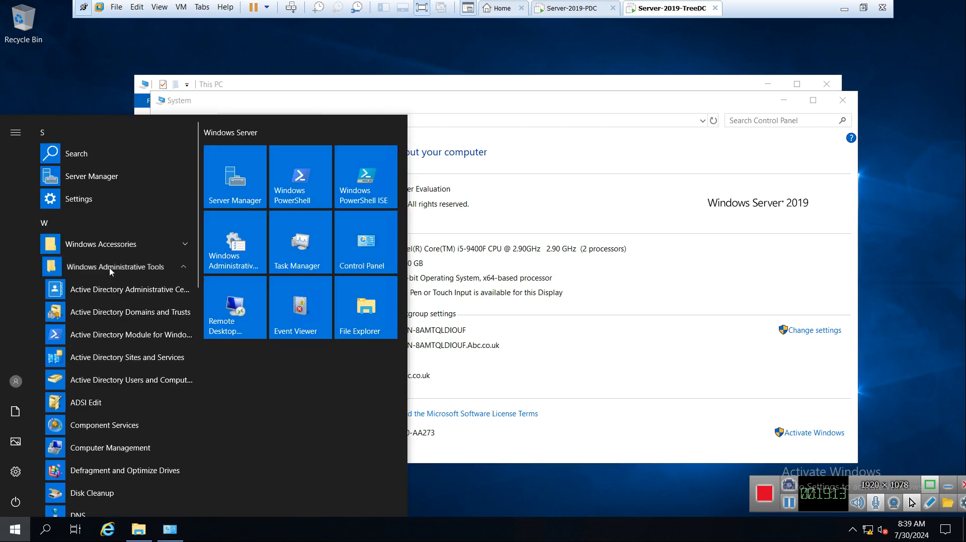
{"action": "left_click", "coordinate": [129, 314]}
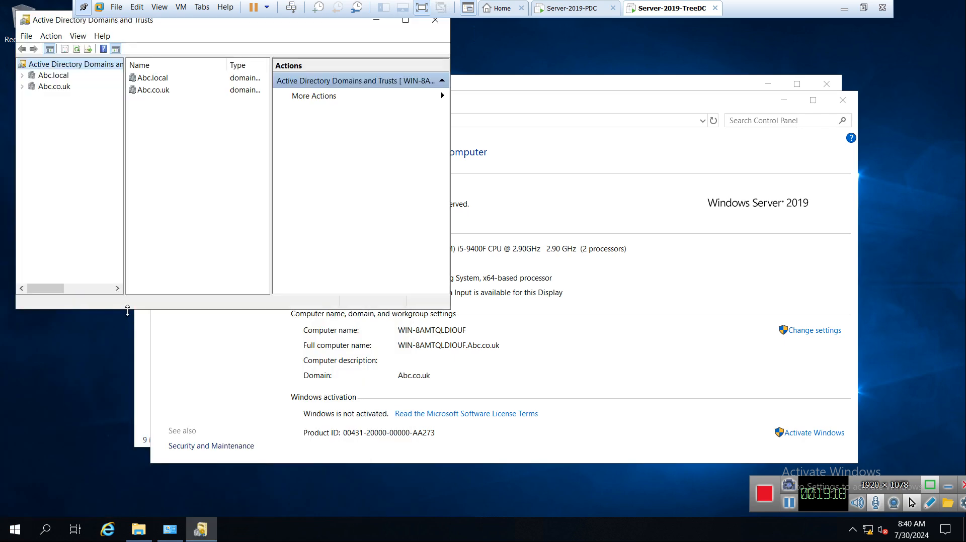
{"action": "left_click_drag", "start_coordinate": [58, 22], "coordinate": [177, 103]}
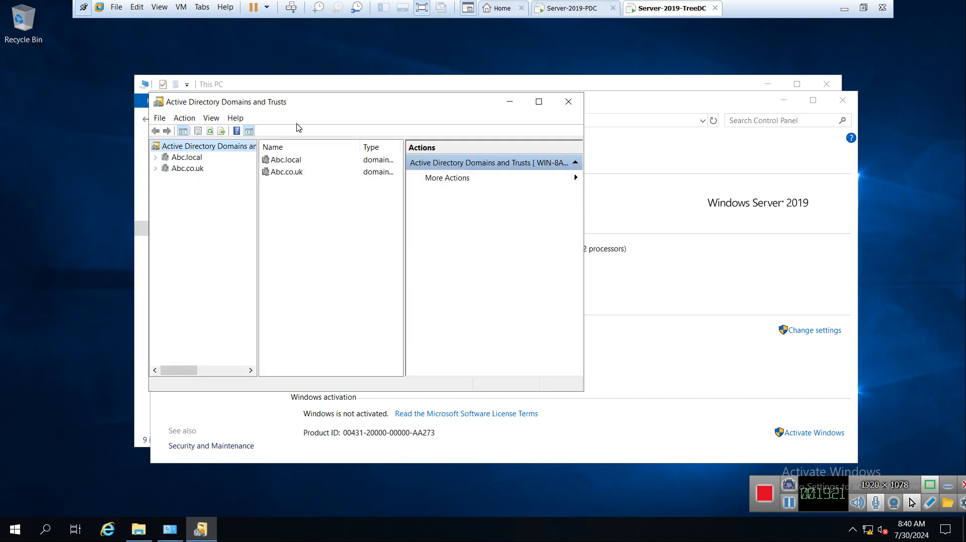
{"action": "left_click", "coordinate": [537, 101]}
{"action": "left_click", "coordinate": [7, 60]}
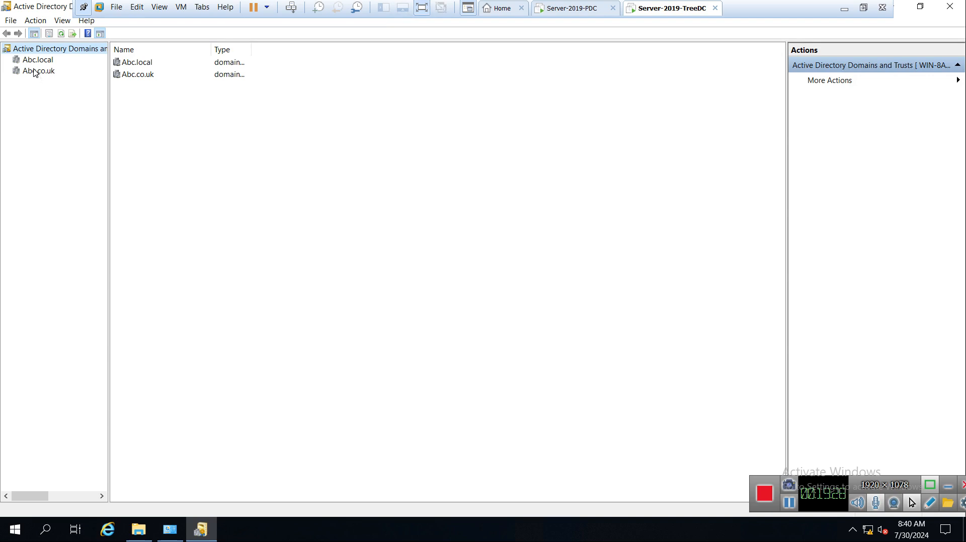
Step: Open the Abc.co.uk domain's trusts and widen the Trust Type columns to read the outgoing and incoming trust types
{"action": "right_click", "coordinate": [33, 74]}
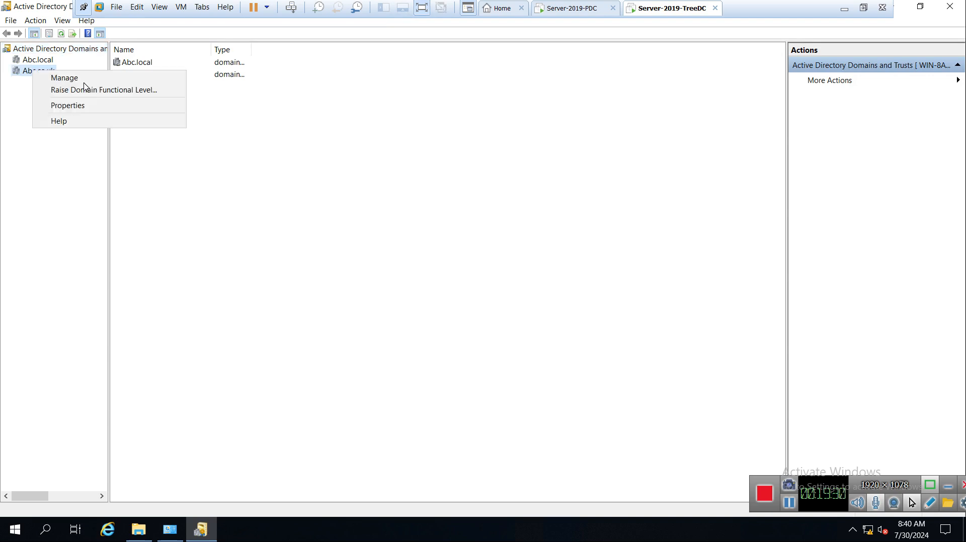
{"action": "left_click", "coordinate": [92, 108]}
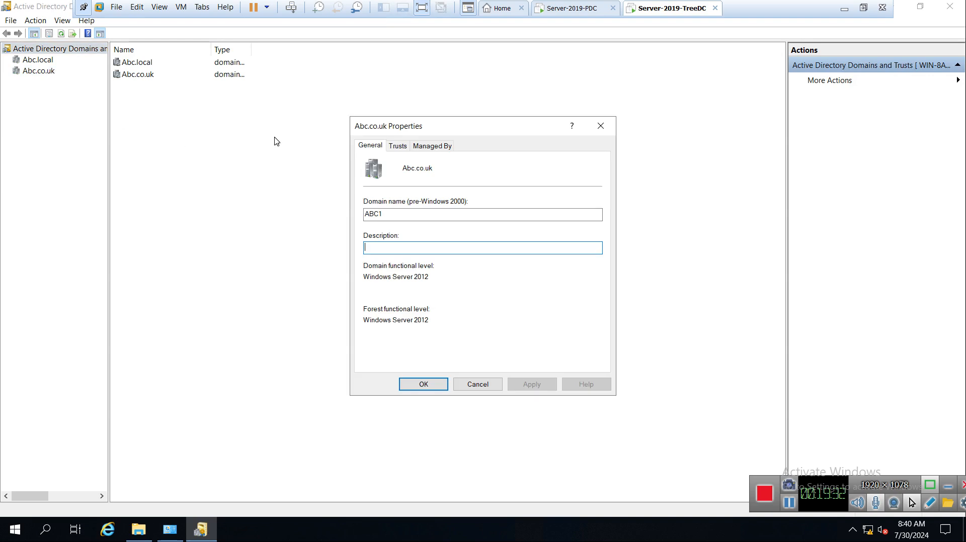
{"action": "left_click", "coordinate": [398, 146]}
{"action": "left_click_drag", "start_coordinate": [432, 130], "coordinate": [329, 113]}
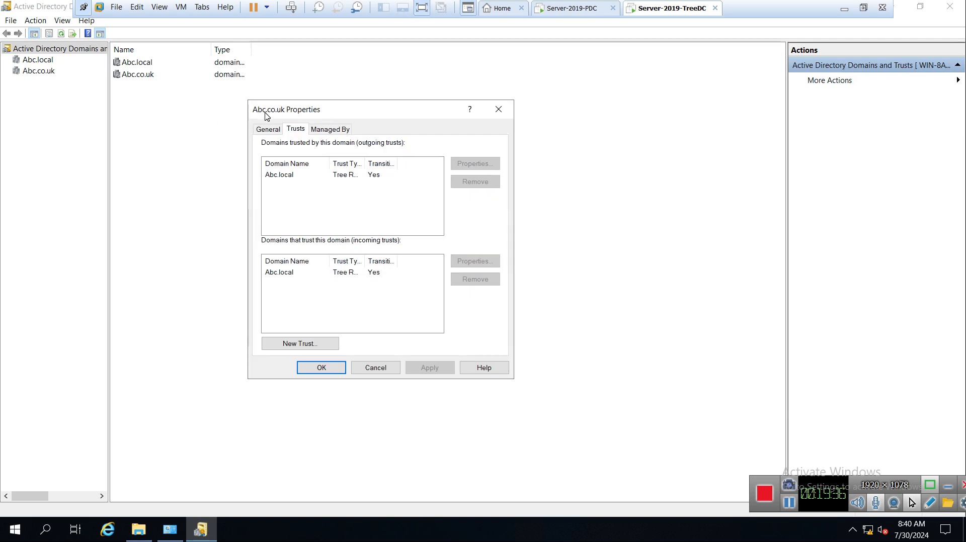
{"action": "left_click", "coordinate": [283, 176]}
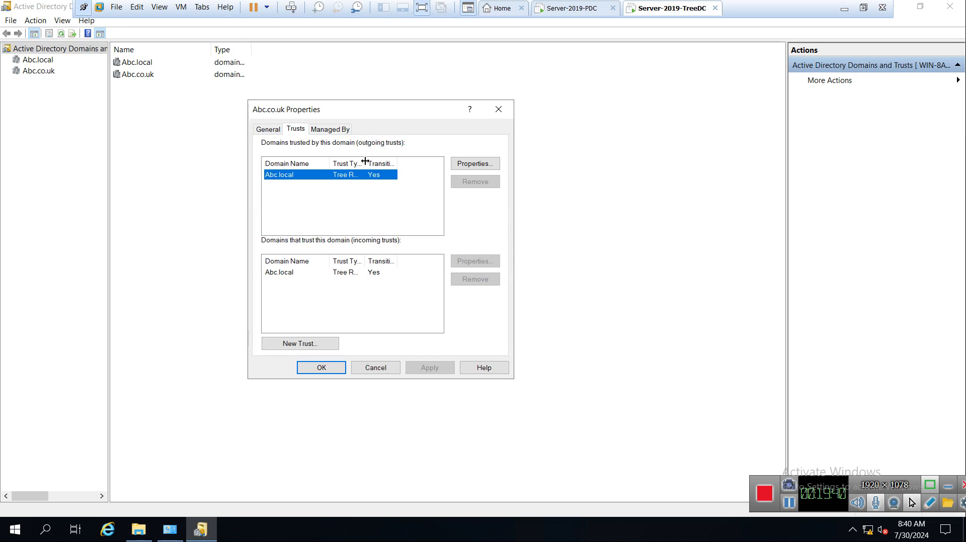
{"action": "left_click_drag", "start_coordinate": [378, 159], "coordinate": [394, 161]}
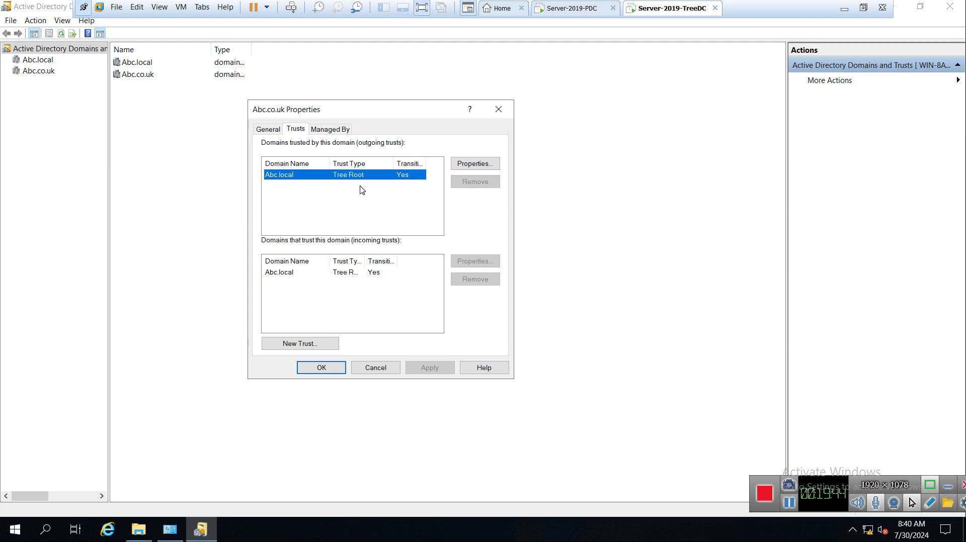
{"action": "left_click", "coordinate": [345, 274]}
{"action": "left_click_drag", "start_coordinate": [367, 262], "coordinate": [403, 261]}
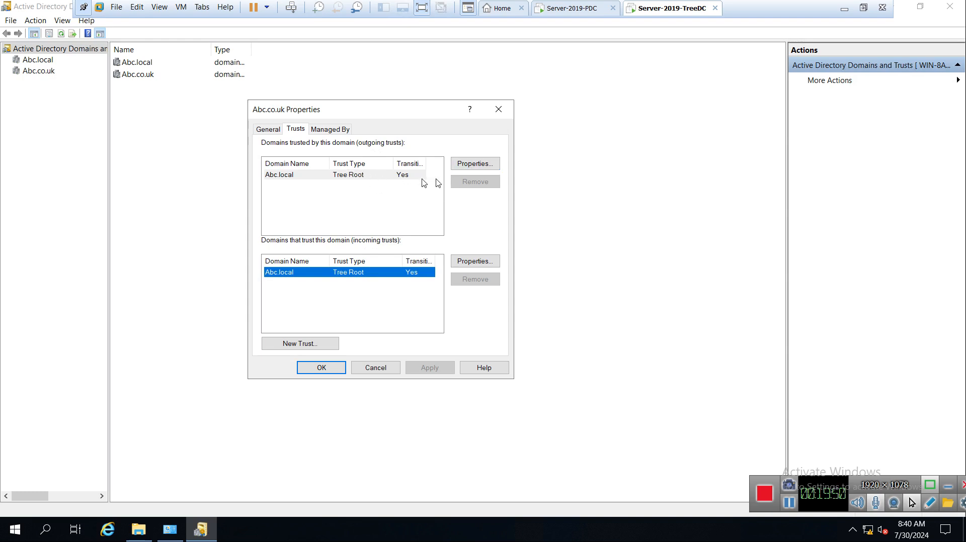
Step: Open the outgoing Abc.local trust's properties and examine its direction, transitivity and trust type
{"action": "left_click", "coordinate": [396, 177]}
{"action": "left_click", "coordinate": [475, 164]}
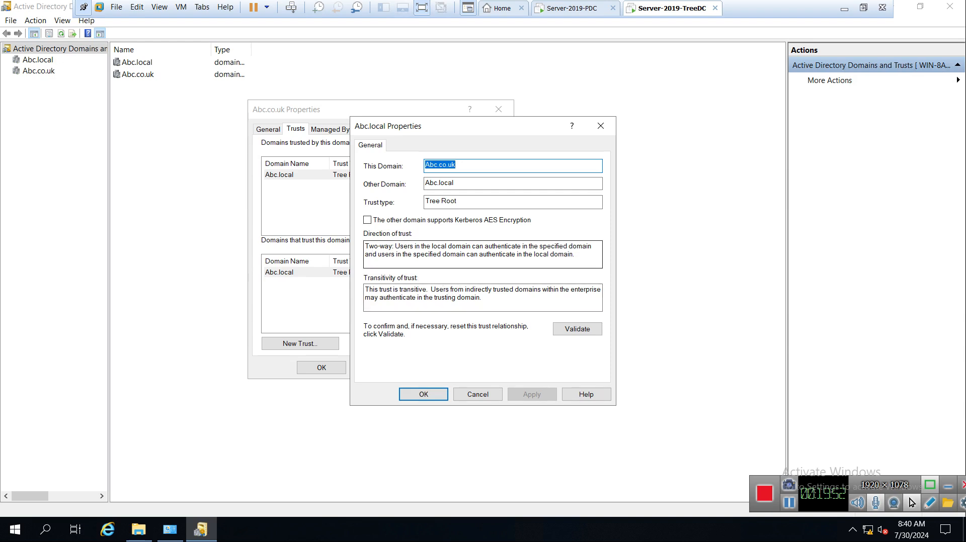
{"action": "left_click_drag", "start_coordinate": [370, 246], "coordinate": [480, 246]}
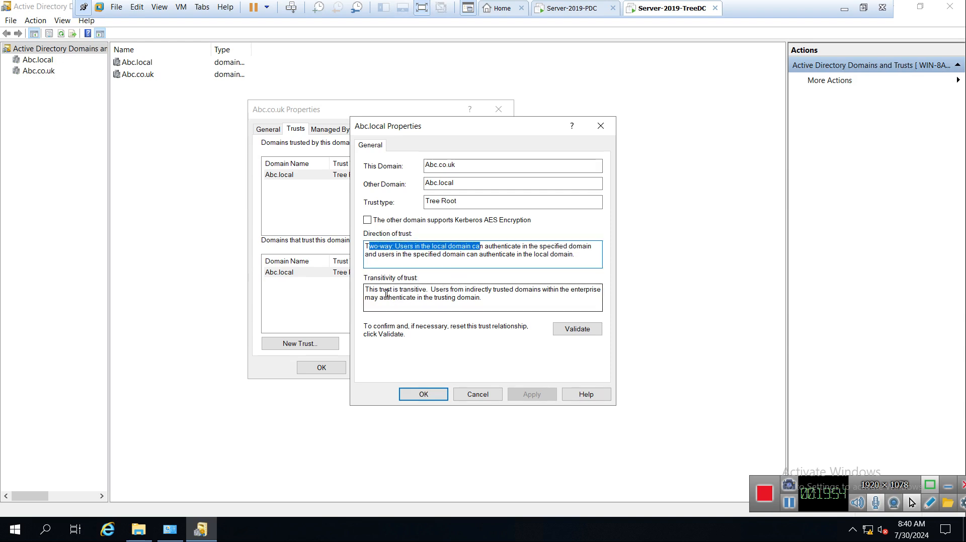
{"action": "left_click_drag", "start_coordinate": [383, 290], "coordinate": [414, 289]}
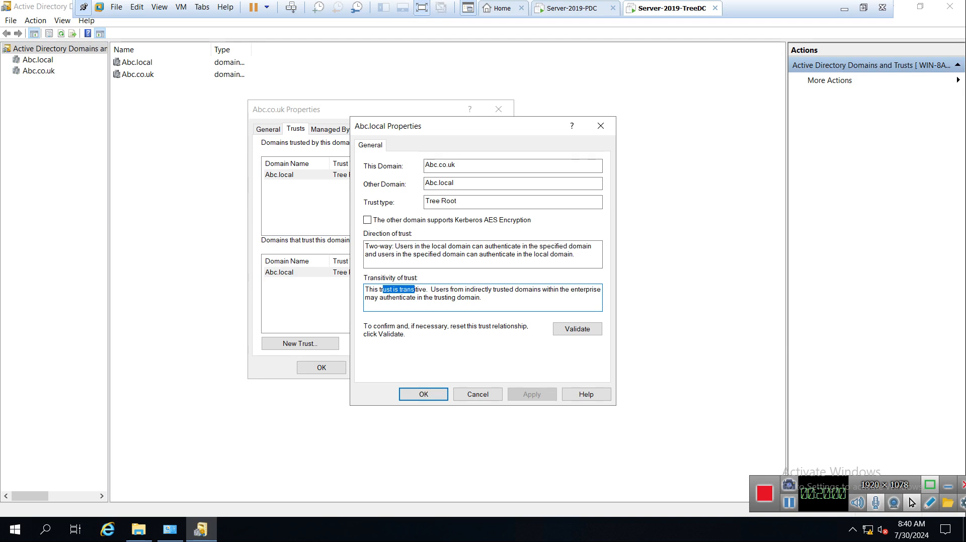
{"action": "left_click_drag", "start_coordinate": [458, 201], "coordinate": [425, 201]}
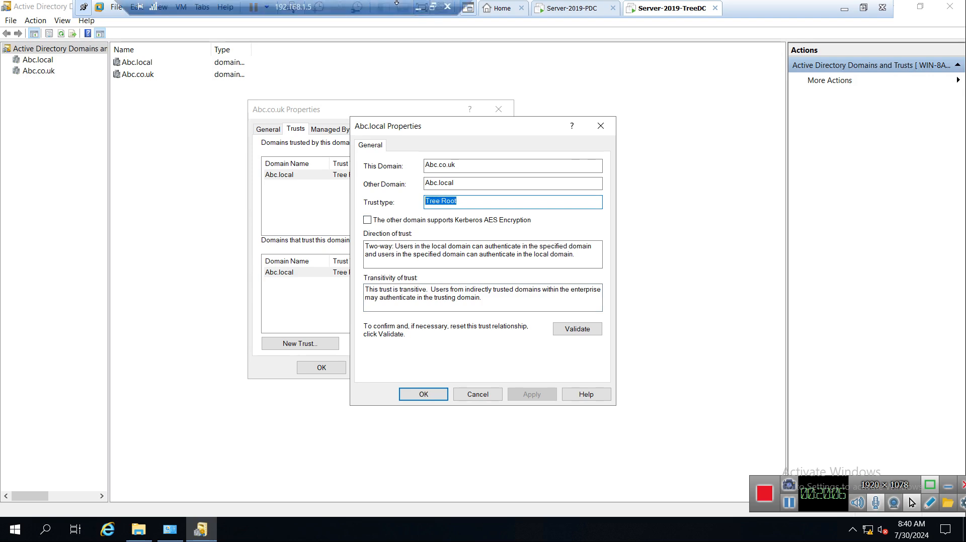
Step: Switch to Server-2019-PDC and open Active Directory Domains and Trusts in a maximized window
{"action": "left_click", "coordinate": [577, 12]}
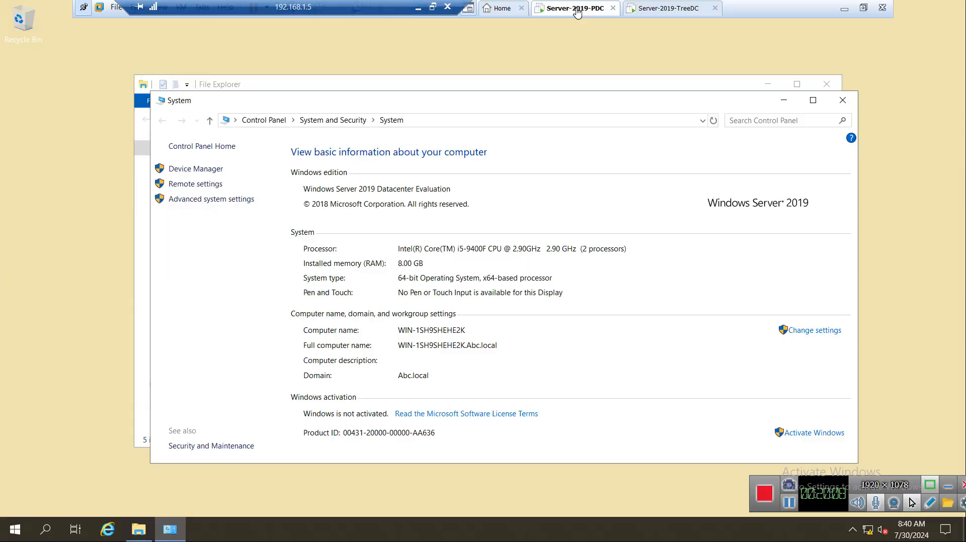
{"action": "left_click", "coordinate": [14, 532]}
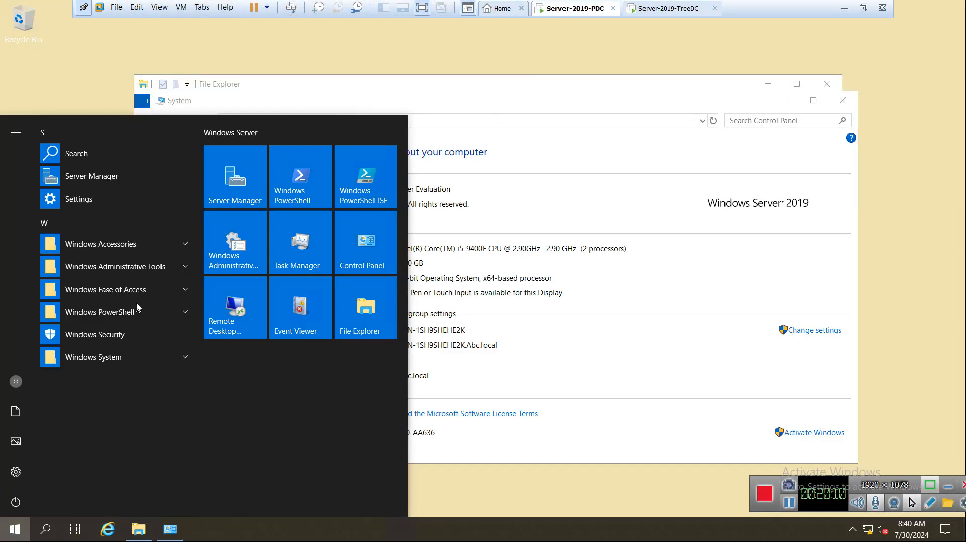
{"action": "left_click", "coordinate": [151, 266]}
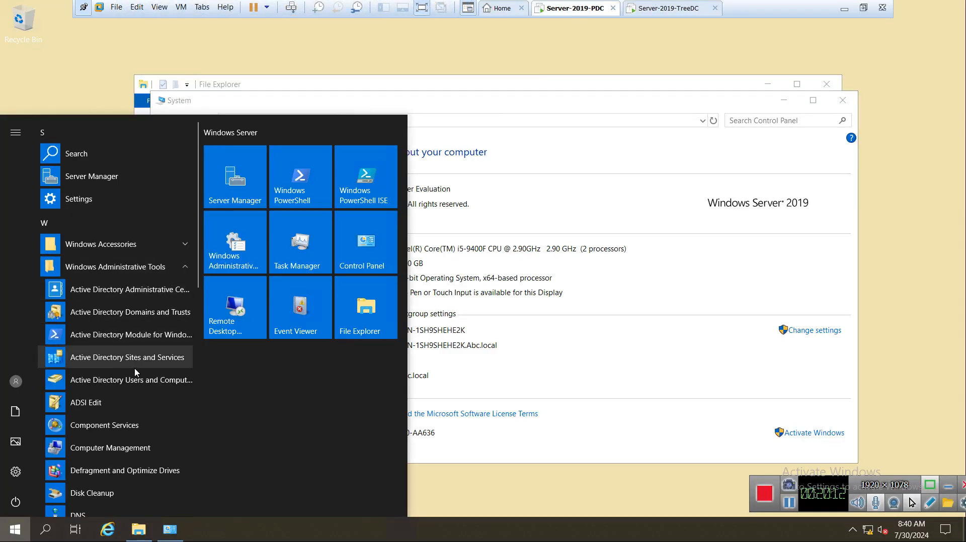
{"action": "left_click", "coordinate": [144, 312]}
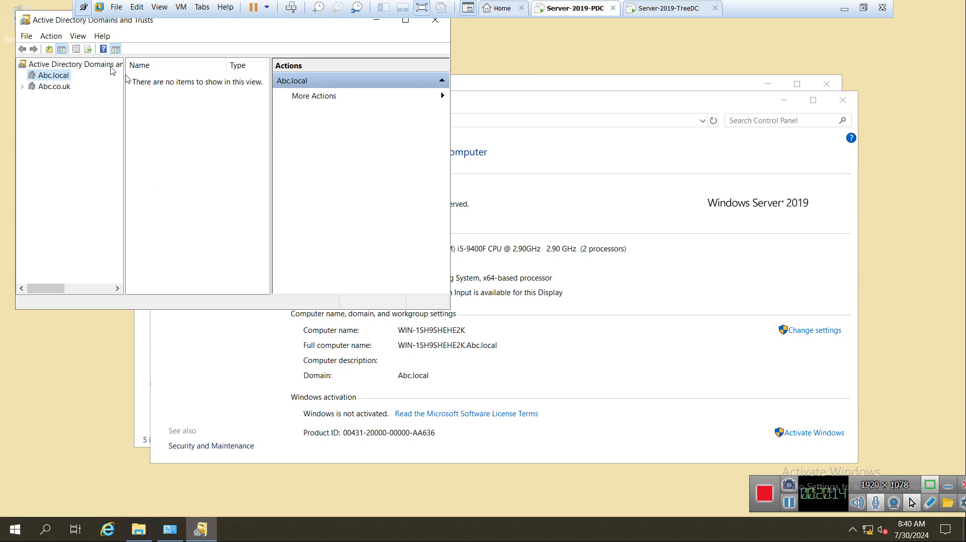
{"action": "double_click", "coordinate": [57, 19]}
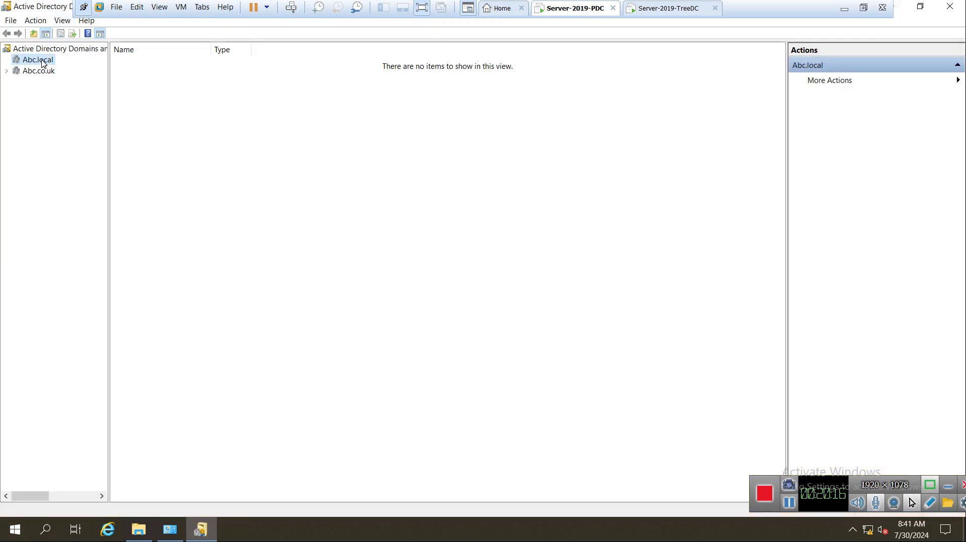
Step: Open the Abc.local domain's properties and view its outgoing and incoming trusts
{"action": "right_click", "coordinate": [43, 60]}
{"action": "left_click", "coordinate": [93, 128]}
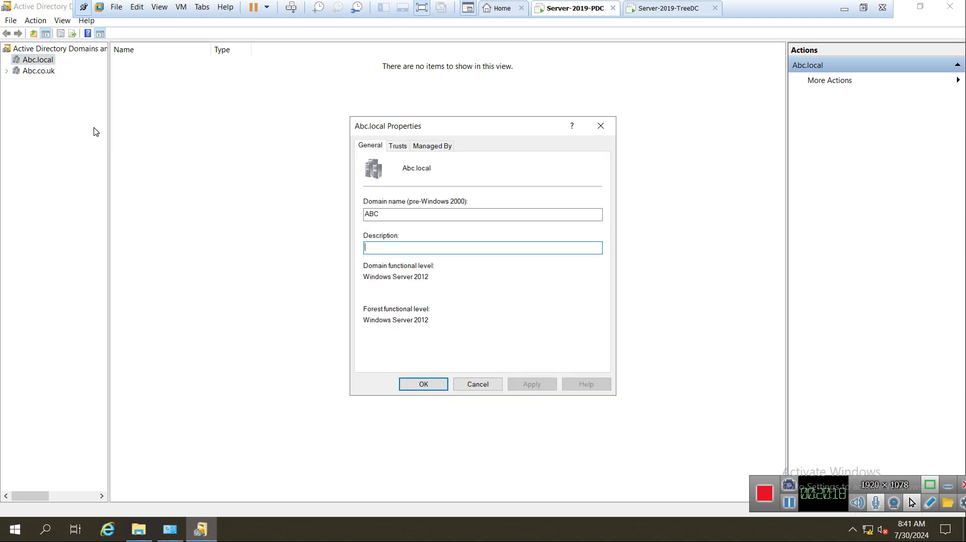
{"action": "left_click", "coordinate": [395, 150]}
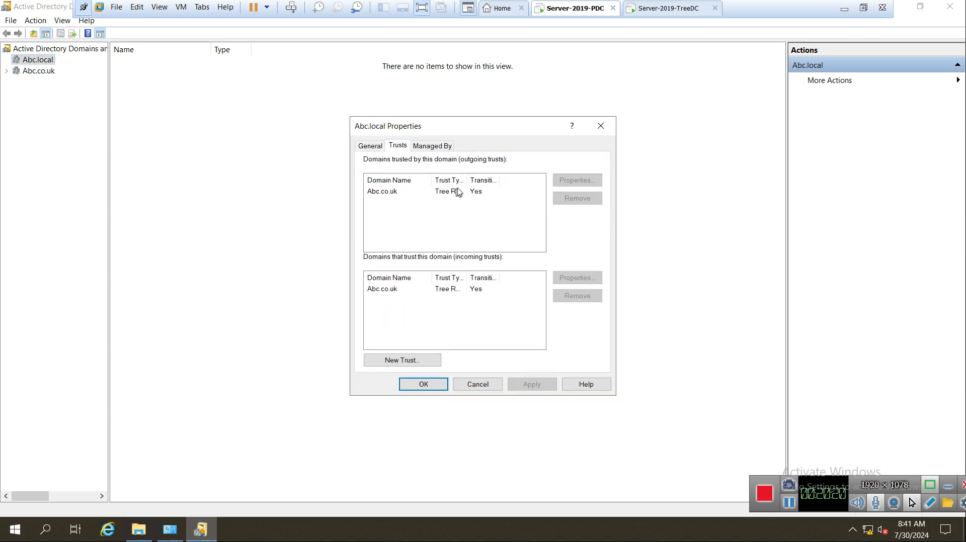
Step: Widen the outgoing trusts' Trust Type column and open the properties of the outgoing Abc.co.uk trust
{"action": "left_click_drag", "start_coordinate": [498, 178], "coordinate": [503, 177]}
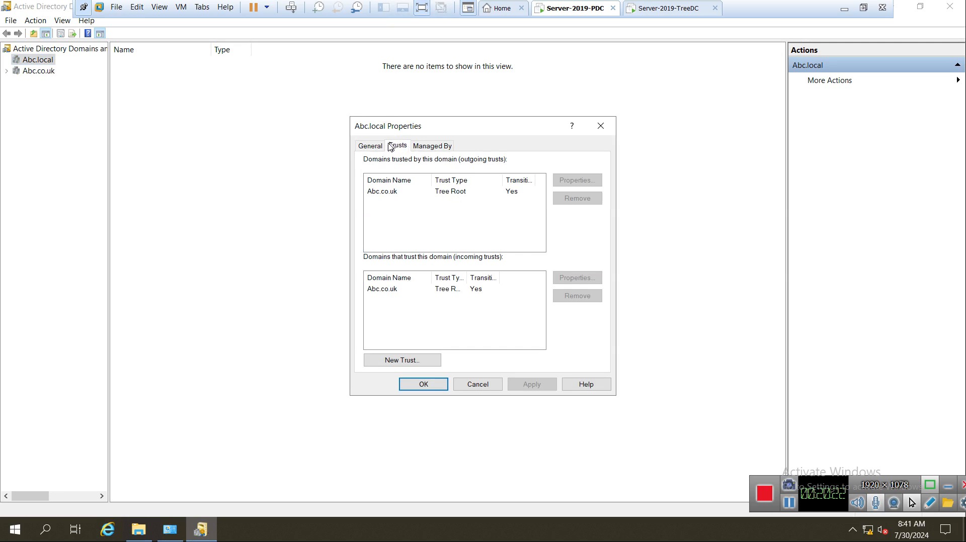
{"action": "left_click", "coordinate": [391, 193]}
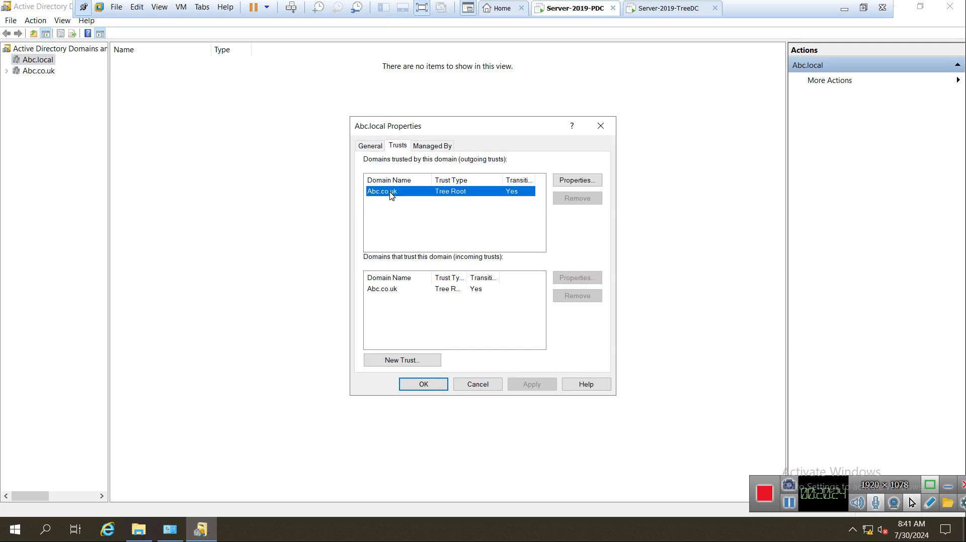
{"action": "left_click", "coordinate": [564, 186]}
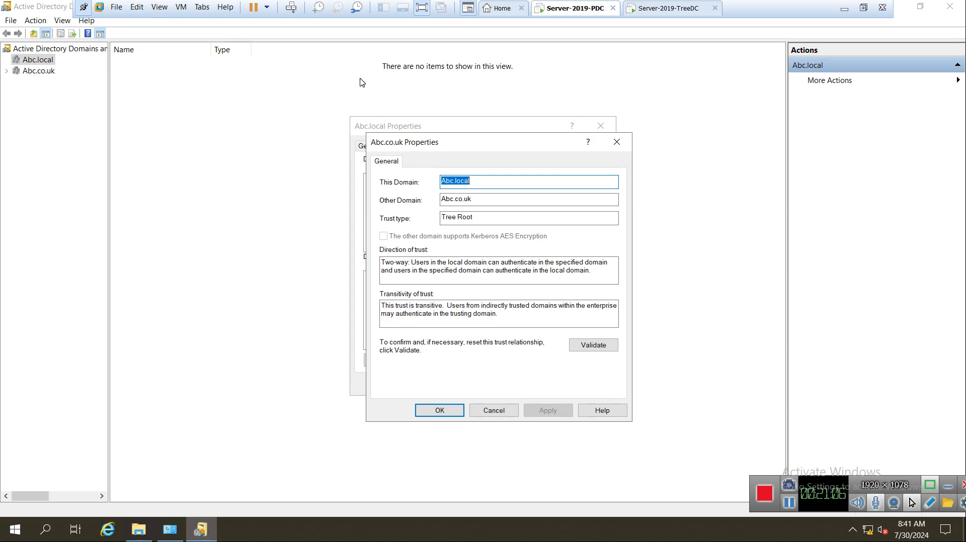
Step: Examine the Abc.co.uk trust's direction and transitivity, and compare them with the Abc.local trust properties on Server-2019-TreeDC
{"action": "left_click_drag", "start_coordinate": [391, 263], "coordinate": [494, 271]}
{"action": "left_click_drag", "start_coordinate": [421, 305], "coordinate": [482, 313]}
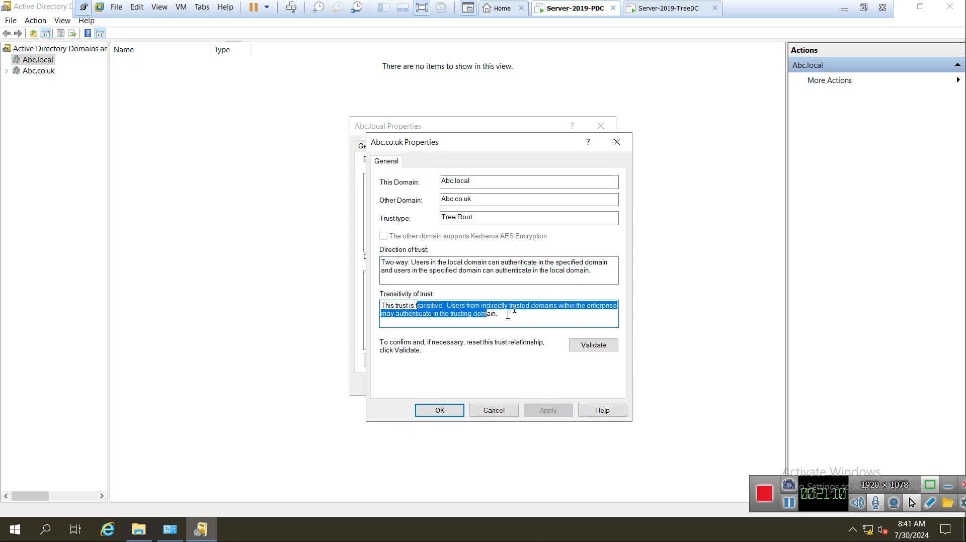
{"action": "left_click", "coordinate": [518, 263]}
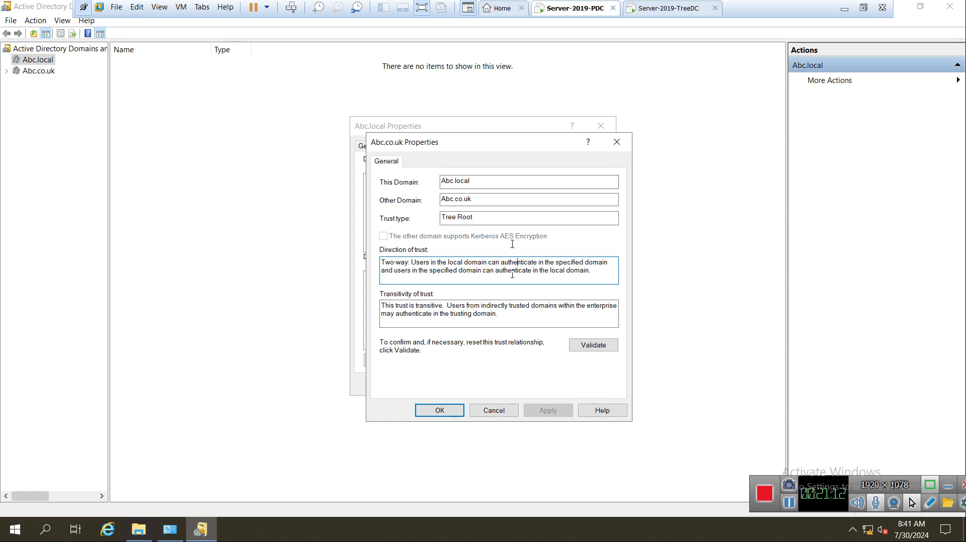
{"action": "left_click", "coordinate": [651, 13]}
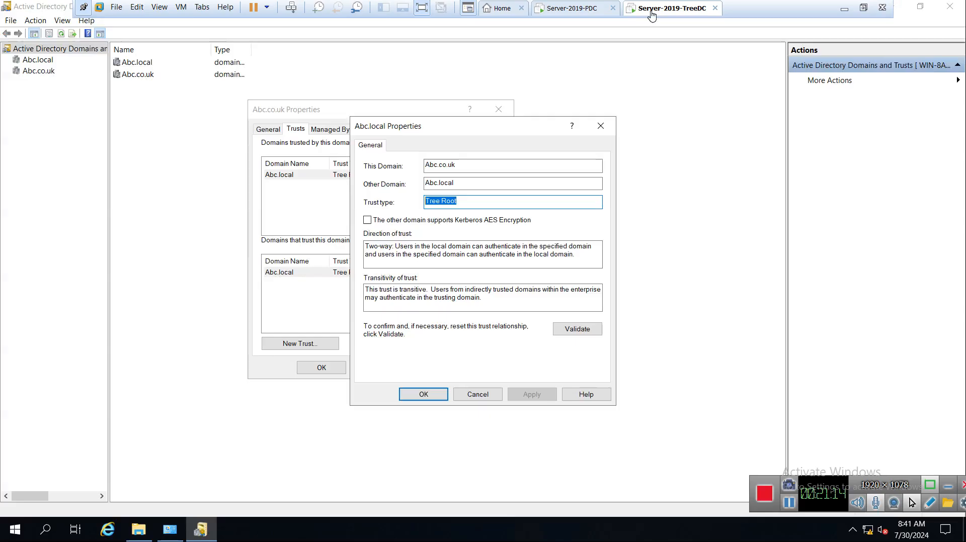
{"action": "left_click", "coordinate": [574, 12]}
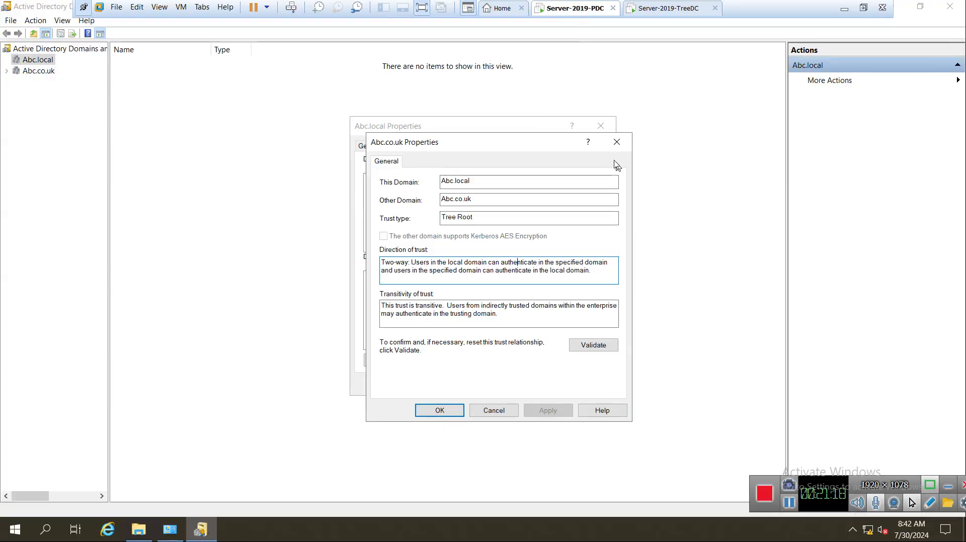
Step: Close the trust and domain properties and all remaining open windows on Server-2019-PDC
{"action": "left_click", "coordinate": [617, 142]}
{"action": "left_click", "coordinate": [600, 126]}
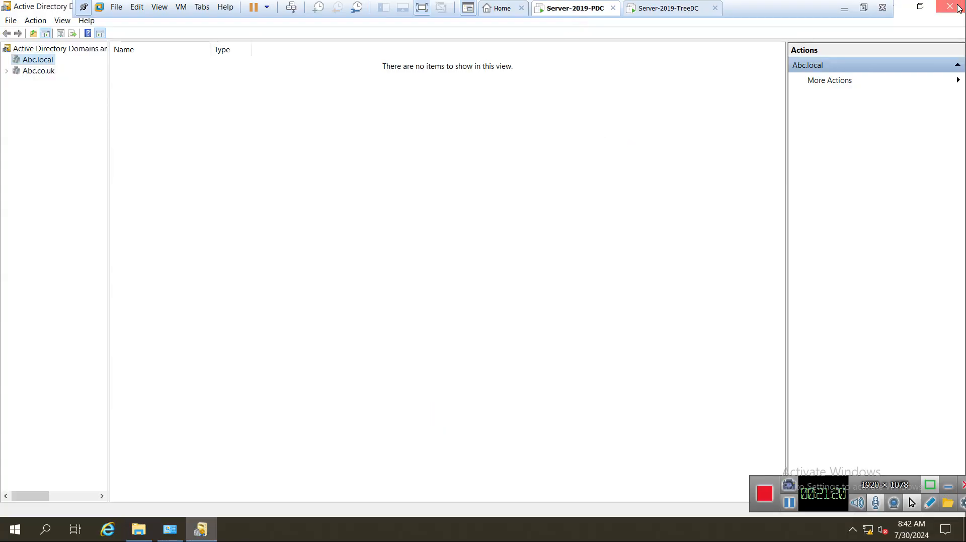
{"action": "left_click", "coordinate": [950, 6]}
{"action": "left_click", "coordinate": [840, 102]}
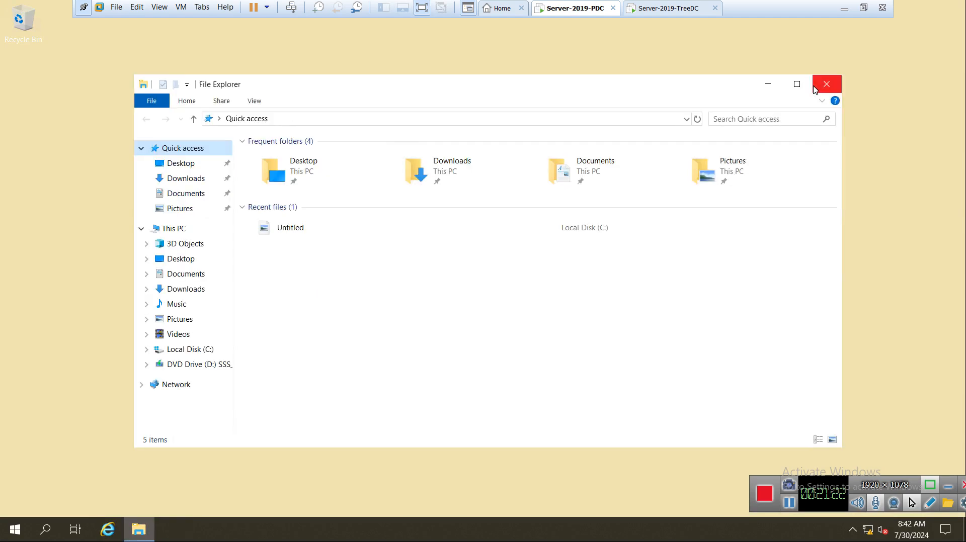
{"action": "left_click", "coordinate": [826, 84]}
Step: On Server-2019-TreeDC, close both properties dialogs and widen the Type column and console tree to read the domain list
{"action": "left_click", "coordinate": [671, 11]}
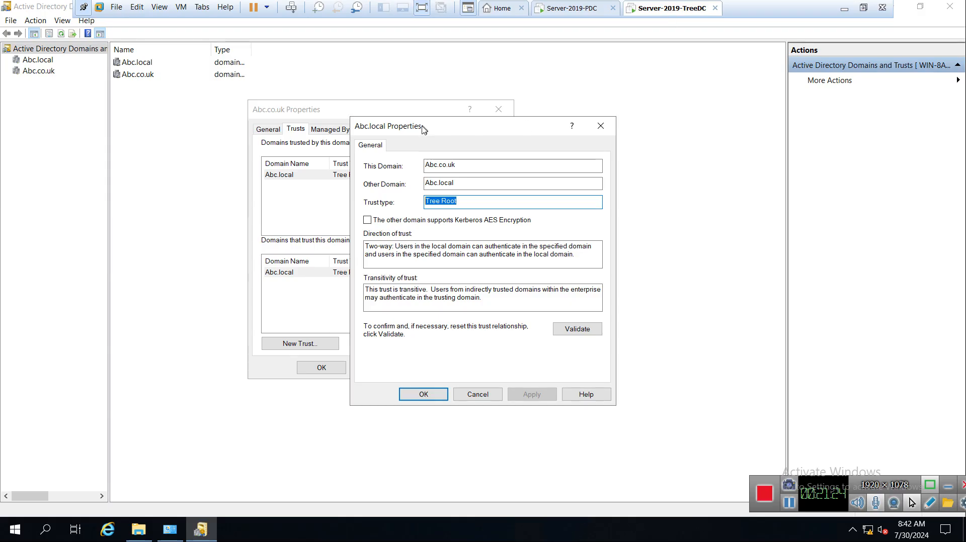
{"action": "left_click", "coordinate": [600, 126]}
{"action": "left_click", "coordinate": [491, 111]}
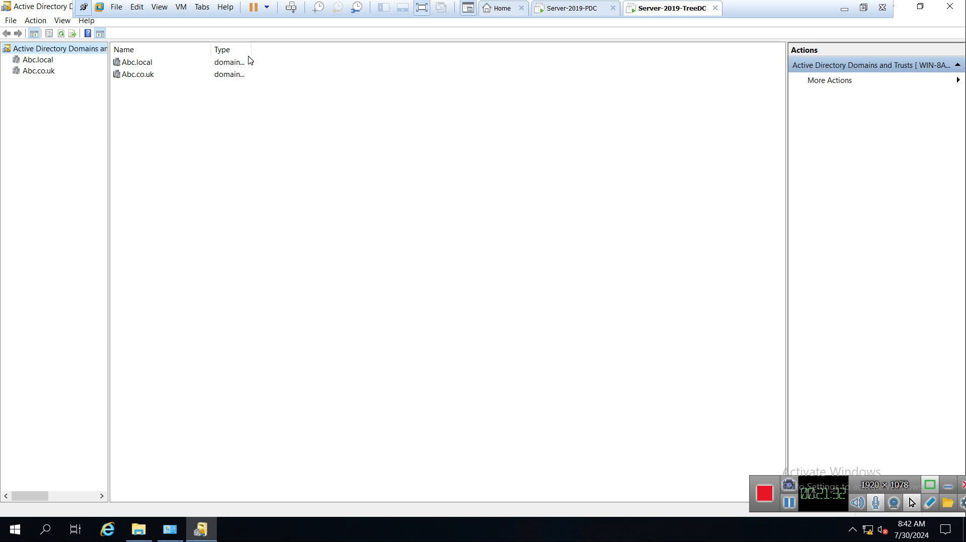
{"action": "left_click_drag", "start_coordinate": [251, 48], "coordinate": [339, 48]}
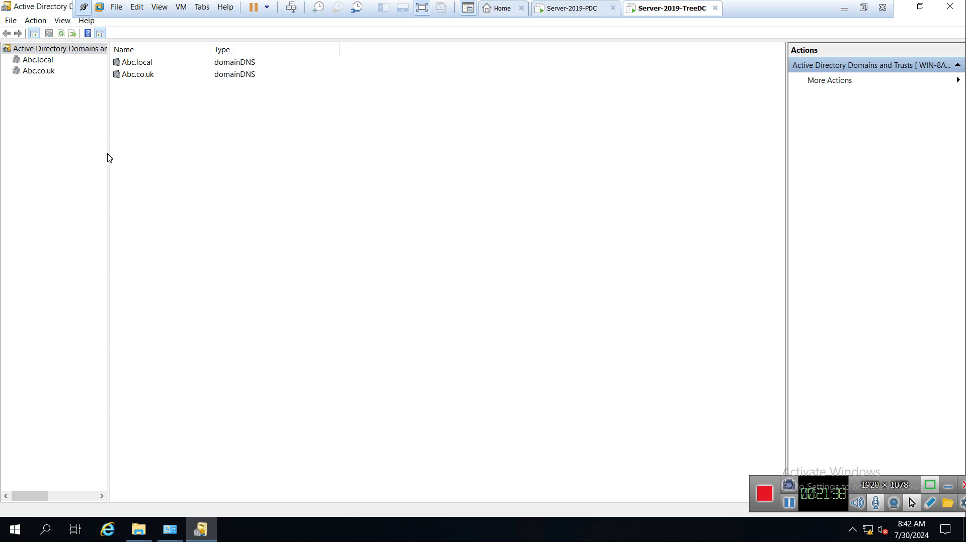
{"action": "left_click_drag", "start_coordinate": [108, 153], "coordinate": [218, 156]}
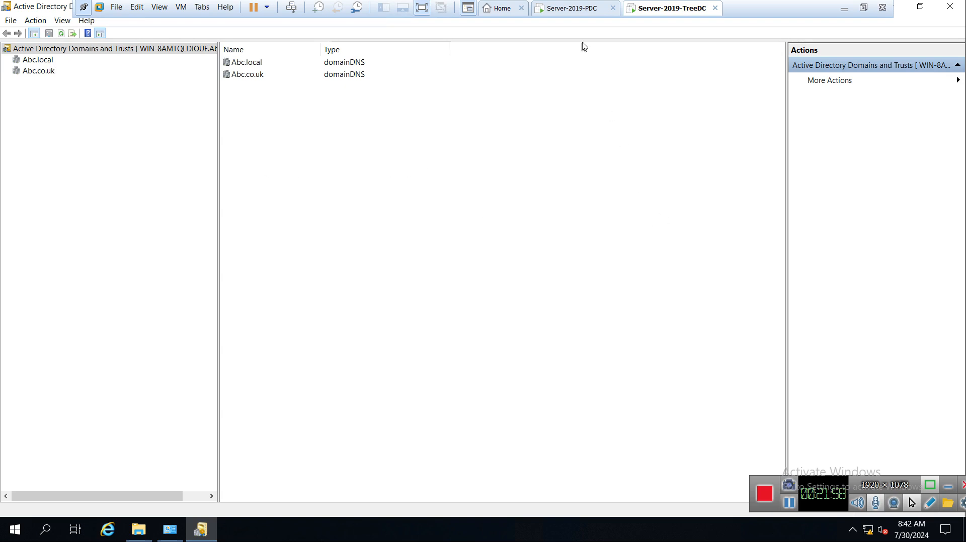
Step: Switch to Server-2019-PDC and open Active Directory Sites and Services in a maximized window
{"action": "left_click", "coordinate": [558, 8]}
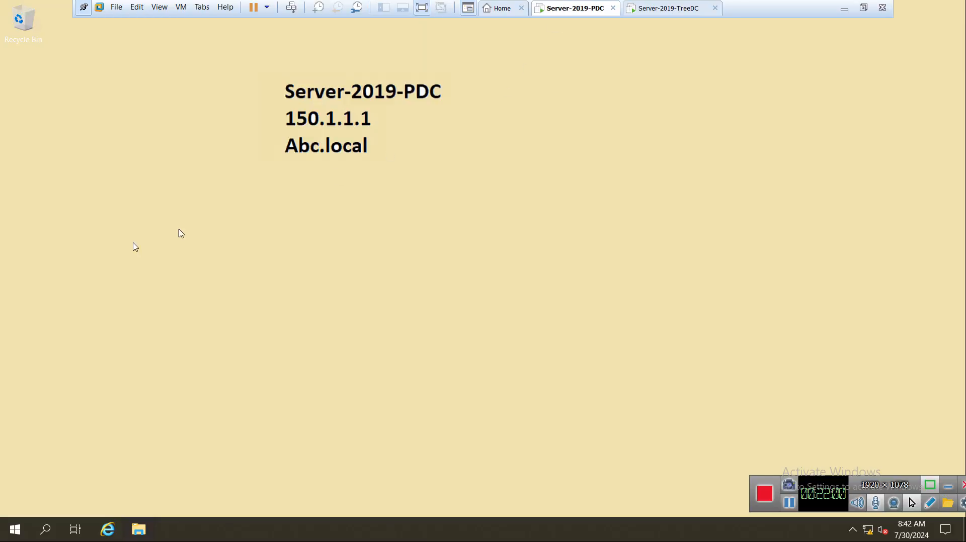
{"action": "left_click", "coordinate": [14, 528]}
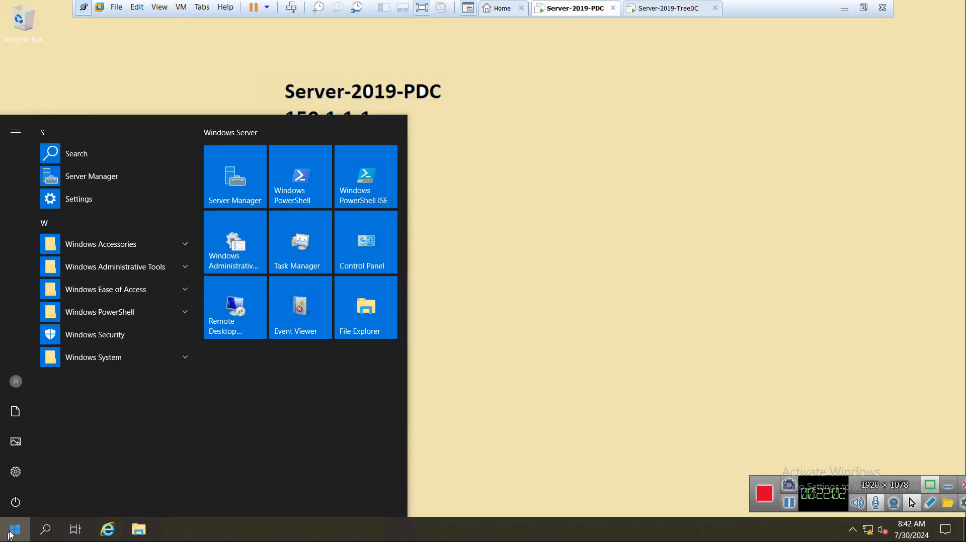
{"action": "left_click", "coordinate": [155, 267]}
{"action": "left_click", "coordinate": [152, 362]}
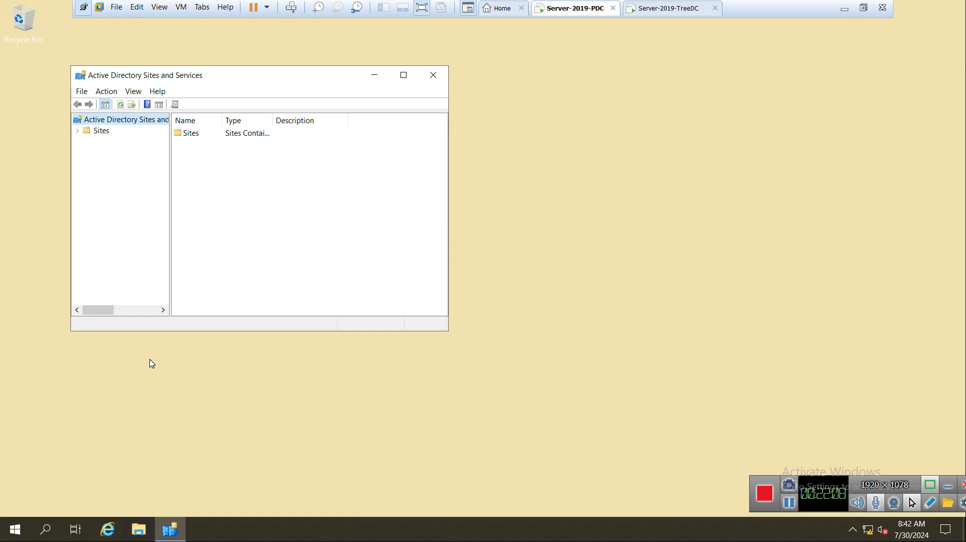
{"action": "left_click", "coordinate": [402, 76]}
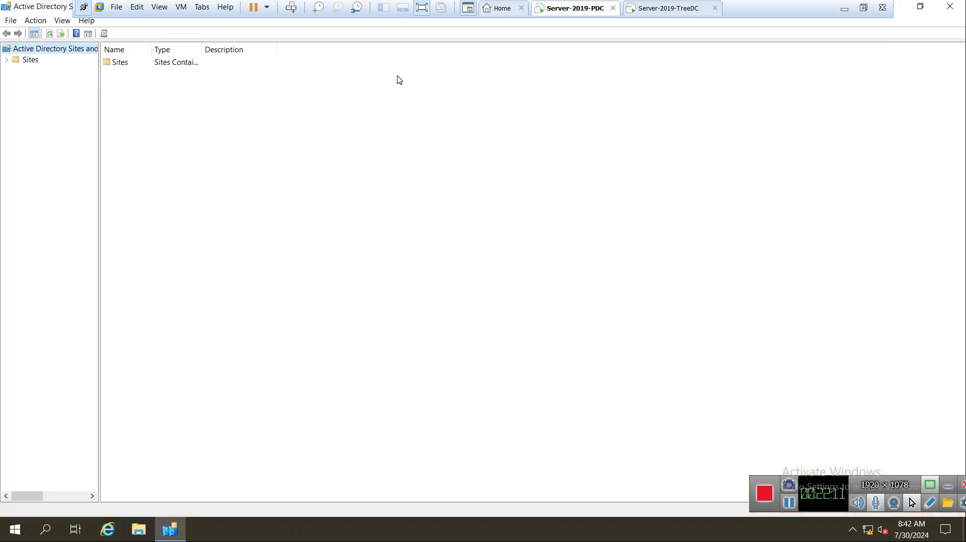
Step: Expand Sites down to the Servers folder of Default-First-Site-Name and widen the tree and Name column to read the server names
{"action": "left_click", "coordinate": [6, 60]}
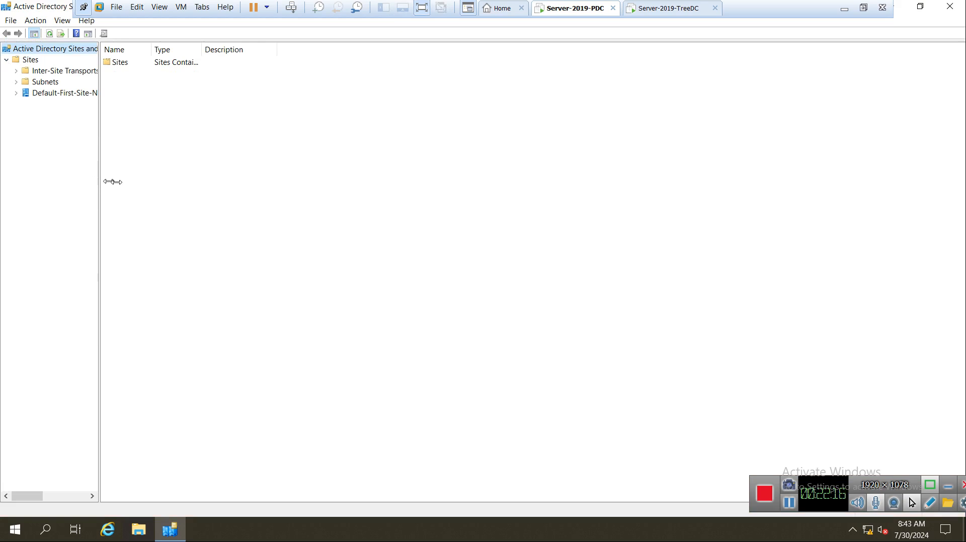
{"action": "left_click_drag", "start_coordinate": [100, 180], "coordinate": [208, 180]}
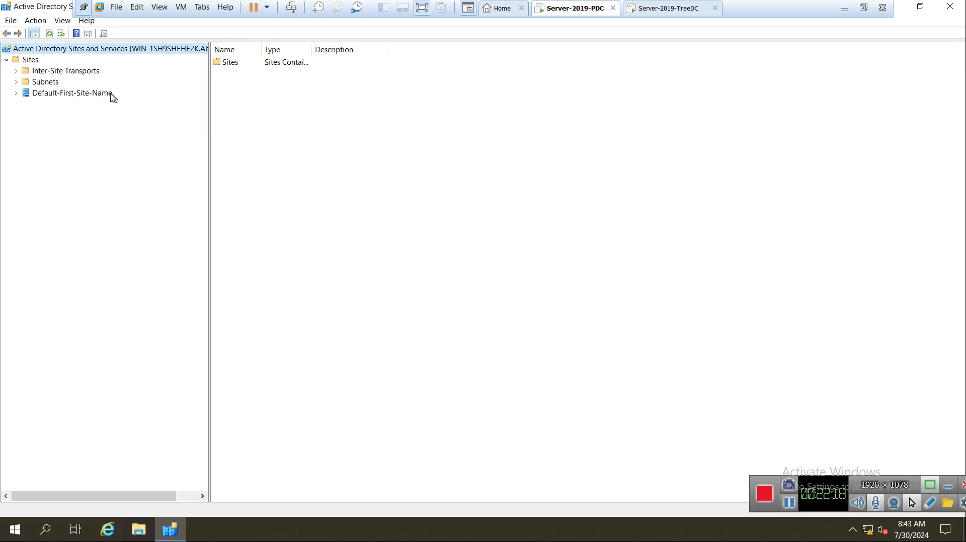
{"action": "left_click", "coordinate": [16, 93]}
{"action": "left_click", "coordinate": [34, 107]}
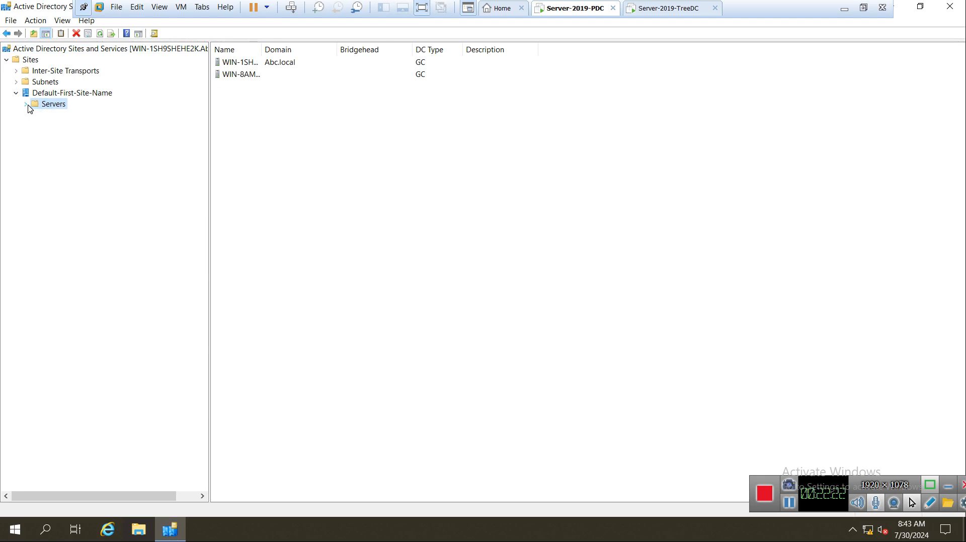
{"action": "left_click", "coordinate": [26, 105]}
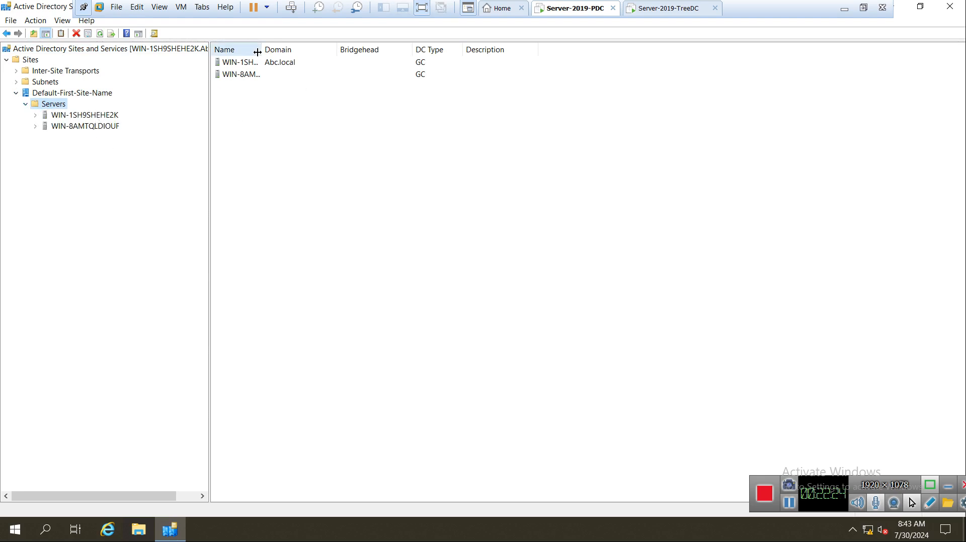
{"action": "left_click_drag", "start_coordinate": [258, 53], "coordinate": [348, 51]}
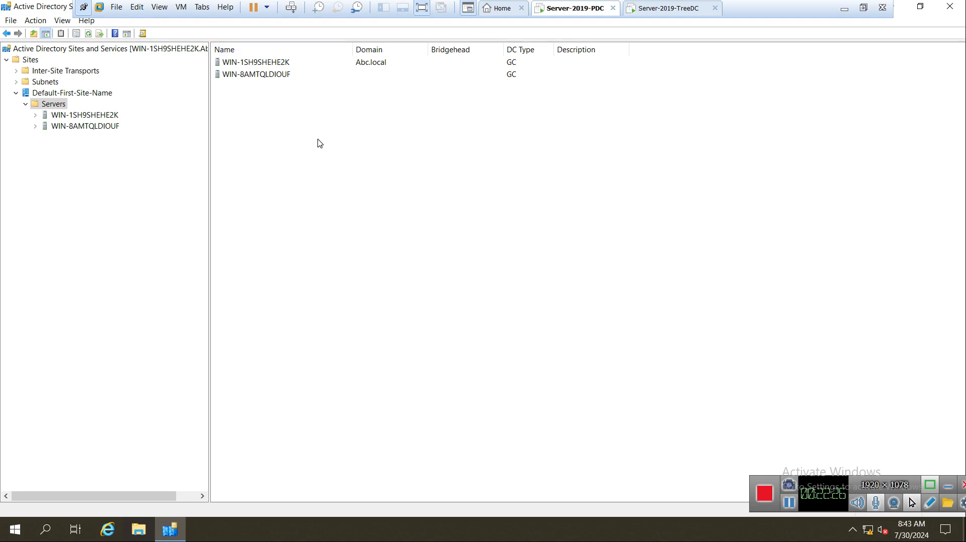
Step: View the contents of both domain controllers, the Servers folder and Default-First-Site-Name
{"action": "left_click", "coordinate": [93, 115]}
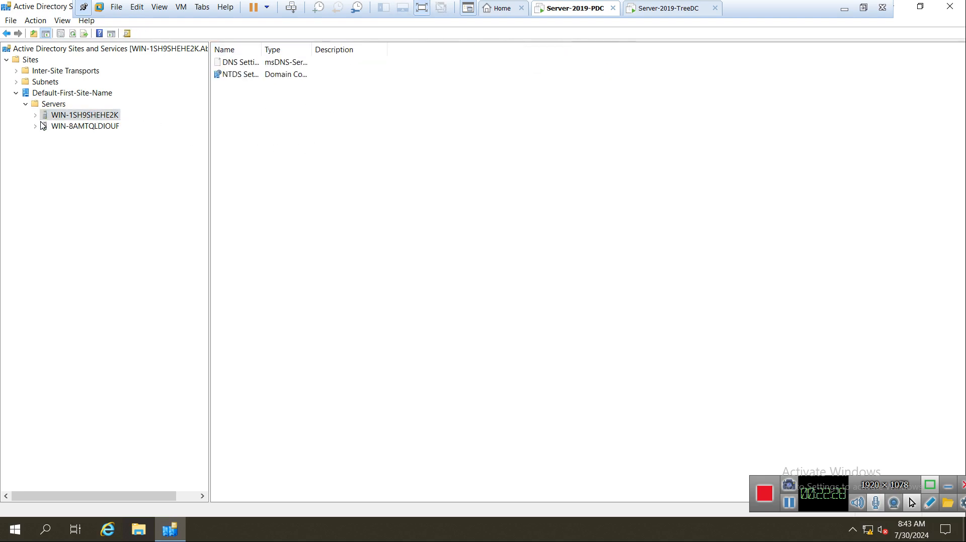
{"action": "left_click", "coordinate": [75, 130]}
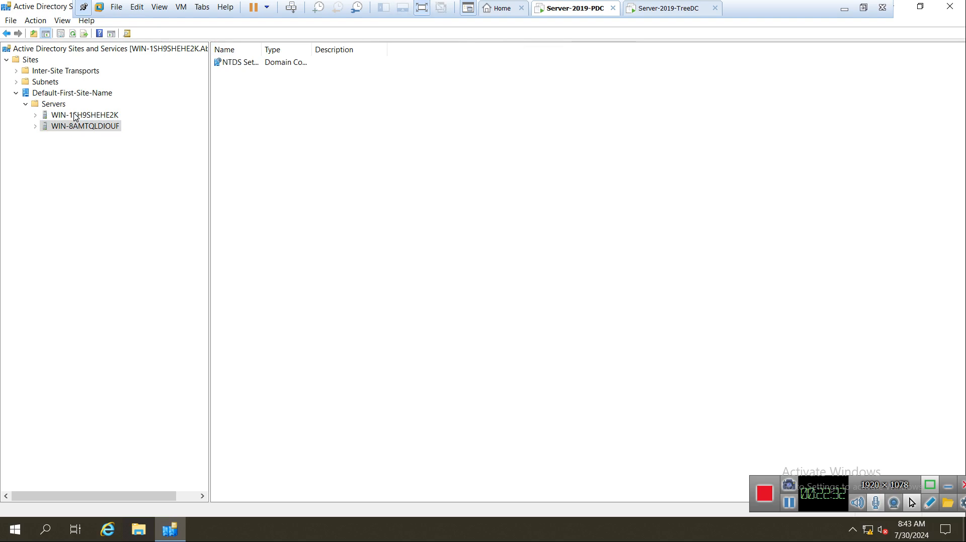
{"action": "left_click", "coordinate": [75, 115]}
{"action": "left_click", "coordinate": [75, 128]}
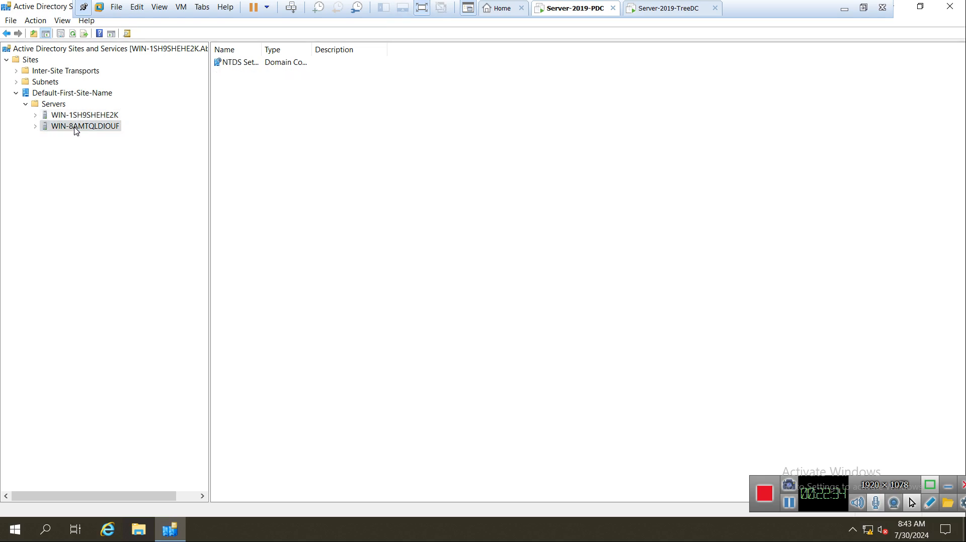
{"action": "left_click", "coordinate": [53, 107]}
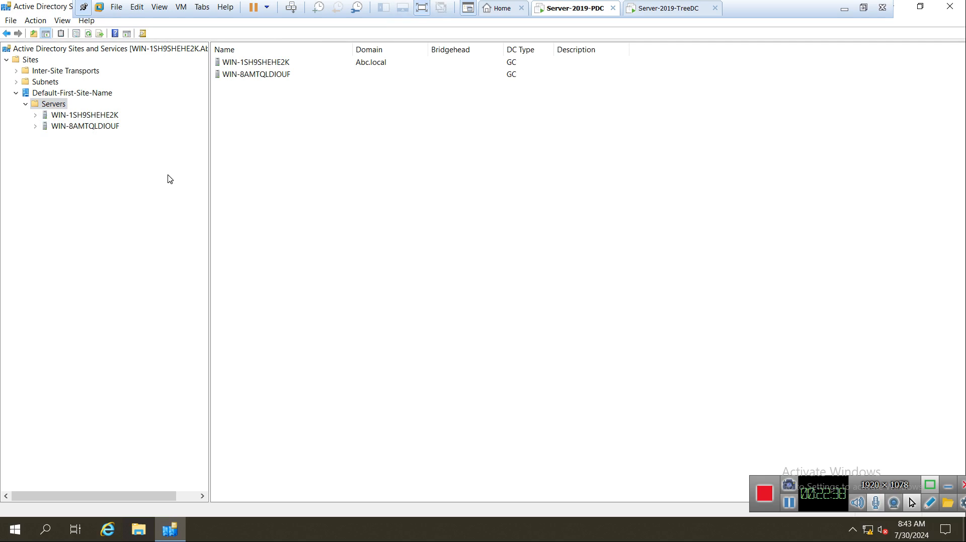
{"action": "left_click", "coordinate": [74, 94]}
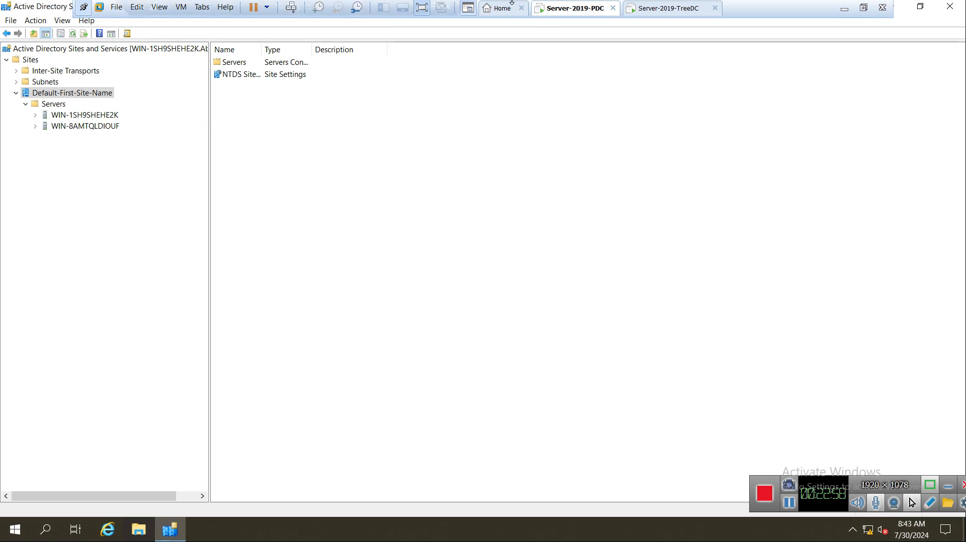
Step: Leave the virtual machine for the host desktop and bring up the domain trust diagram in Paint
{"action": "left_click", "coordinate": [418, 8]}
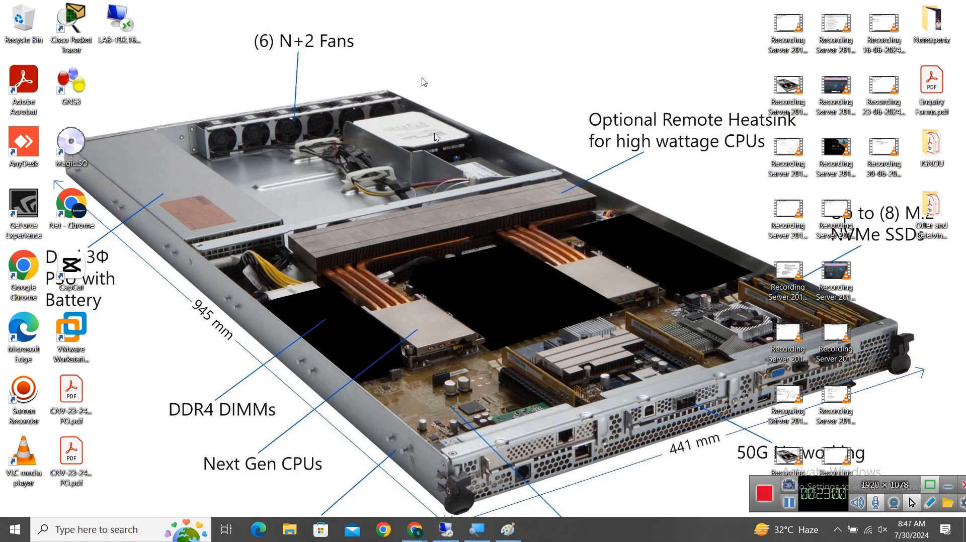
{"action": "left_click", "coordinate": [506, 531]}
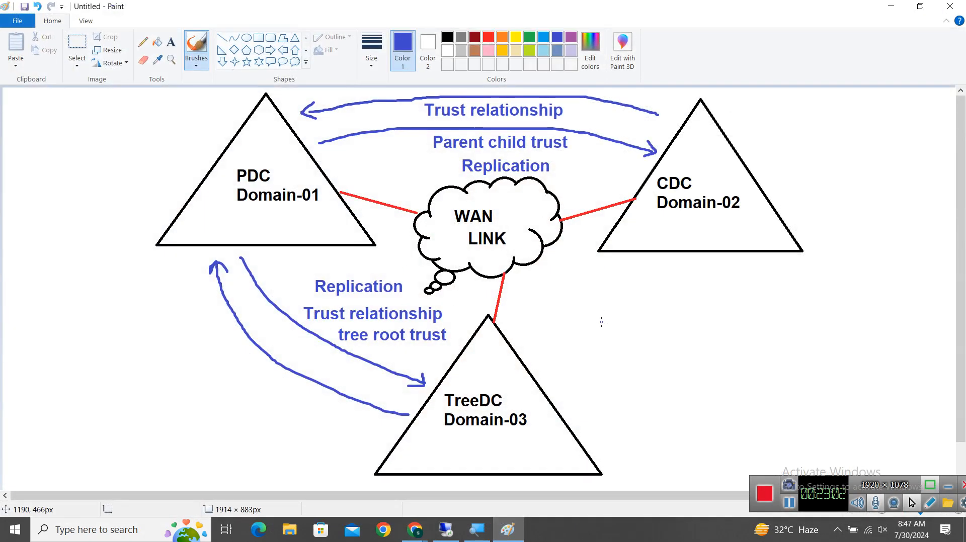